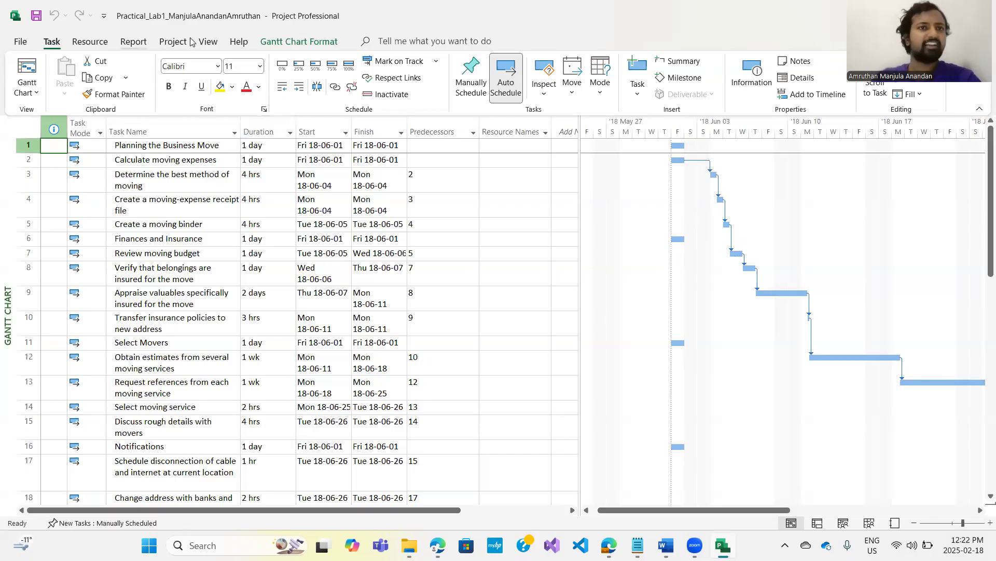
- Set the project's start date to 24-07-01 in the project information
{"action": "left_click", "coordinate": [173, 42]}
{"action": "left_click", "coordinate": [21, 41]}
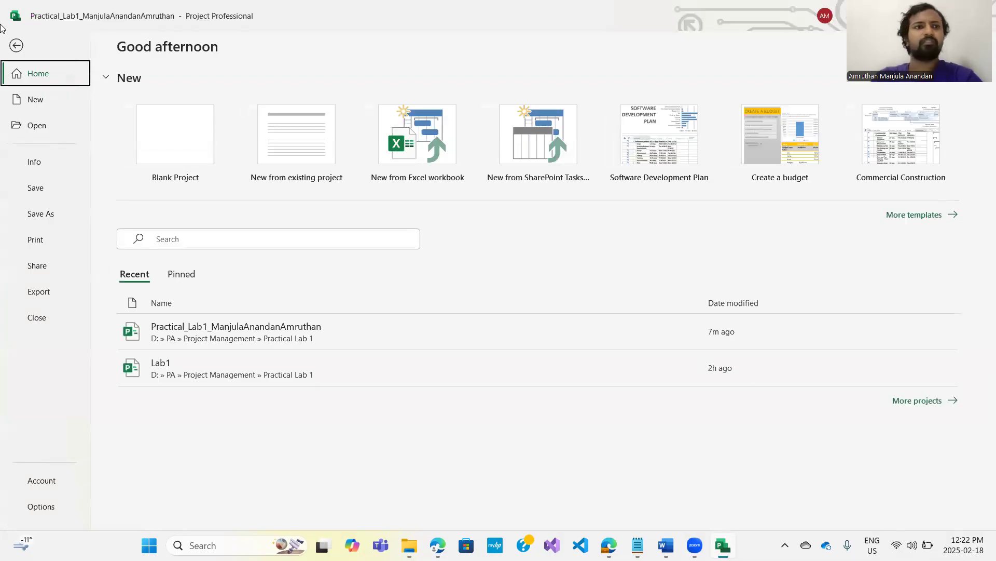
{"action": "left_click", "coordinate": [20, 45]}
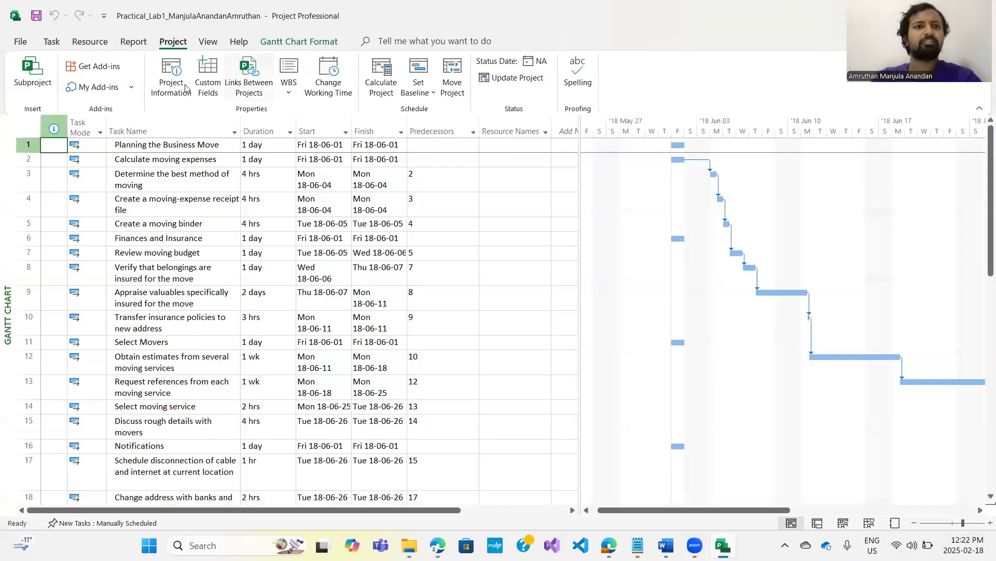
{"action": "left_click", "coordinate": [172, 78]}
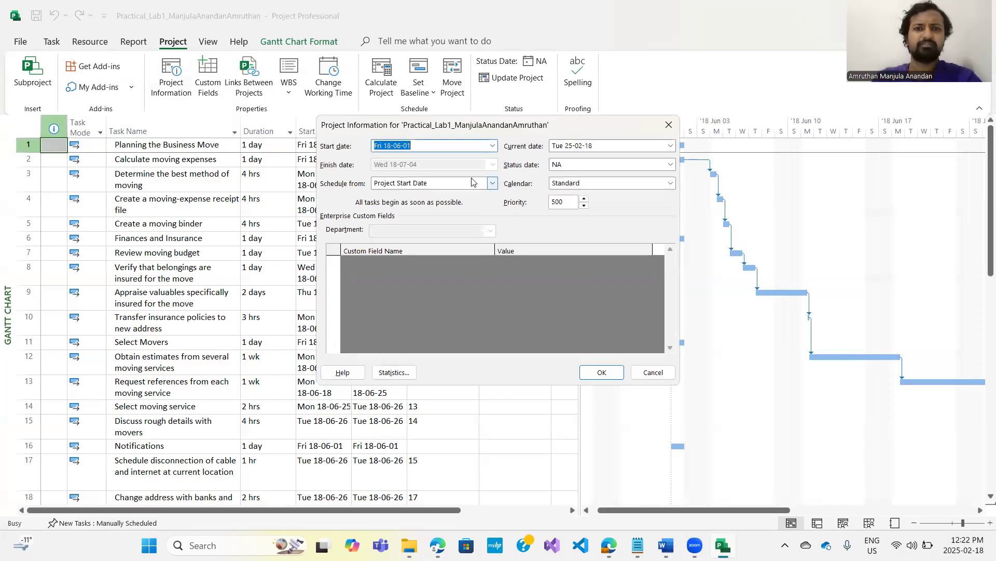
{"action": "left_click", "coordinate": [443, 146]}
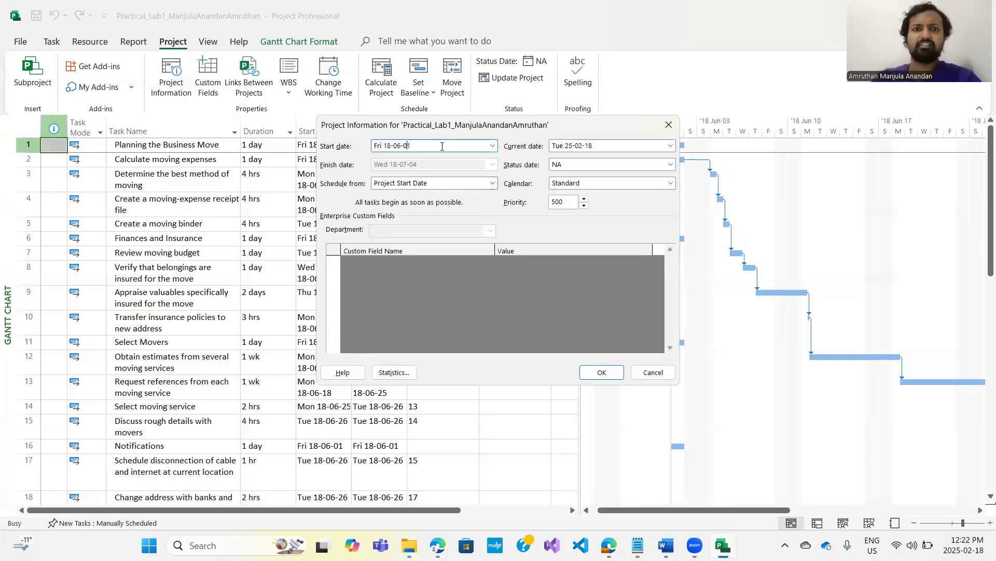
{"action": "key", "text": "shift+Left"}
{"action": "key", "text": "shift+Left"}
{"action": "type", "text": "24-07"}
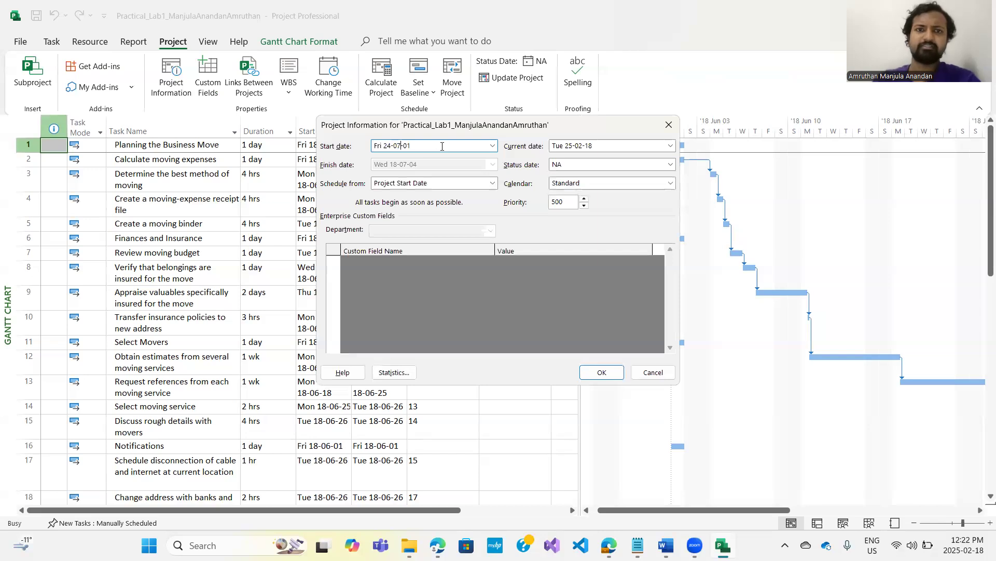
{"action": "left_click", "coordinate": [602, 372]}
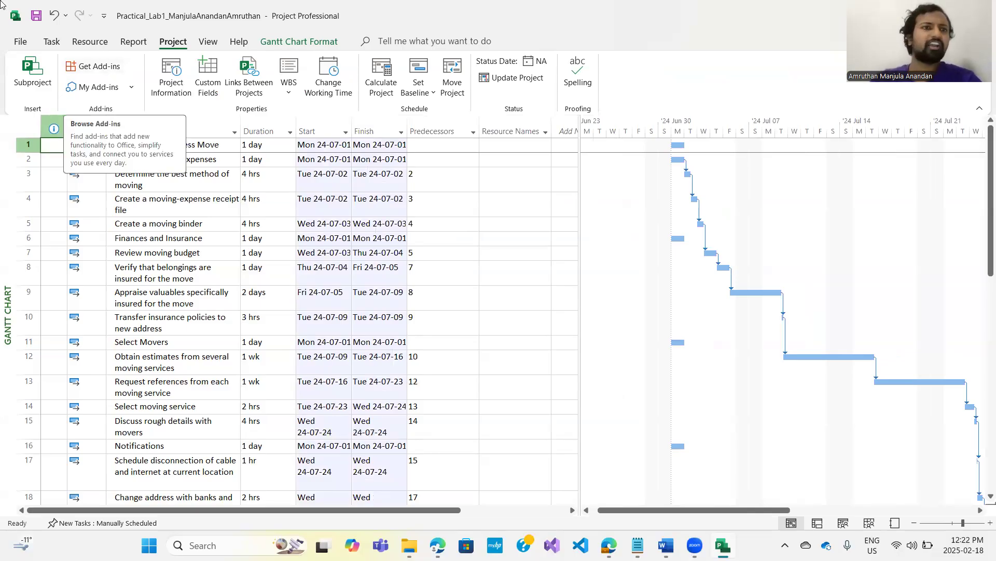
- Set the project's scheduling options so that new tasks are created as Auto Scheduled
{"action": "left_click", "coordinate": [21, 41]}
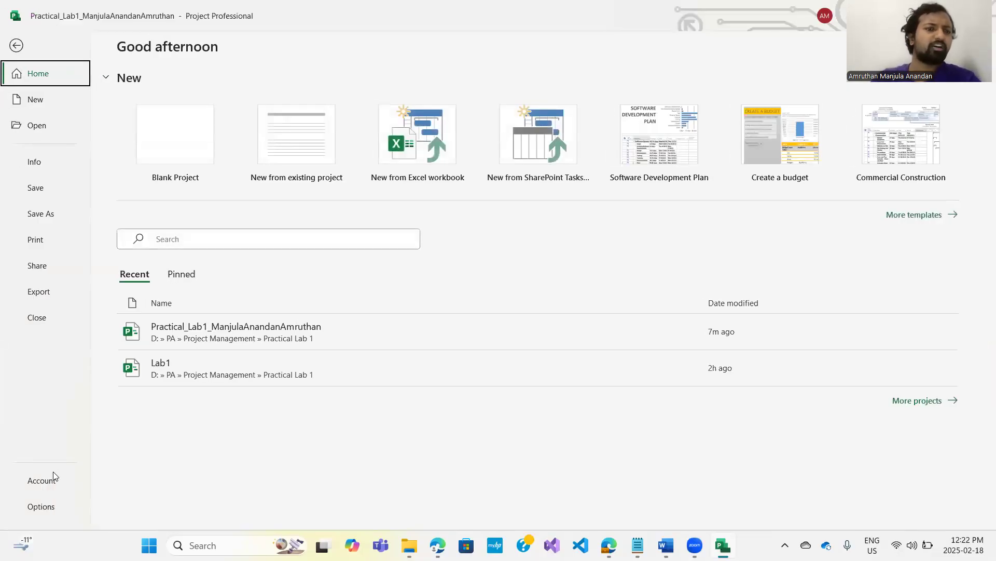
{"action": "left_click", "coordinate": [50, 508]}
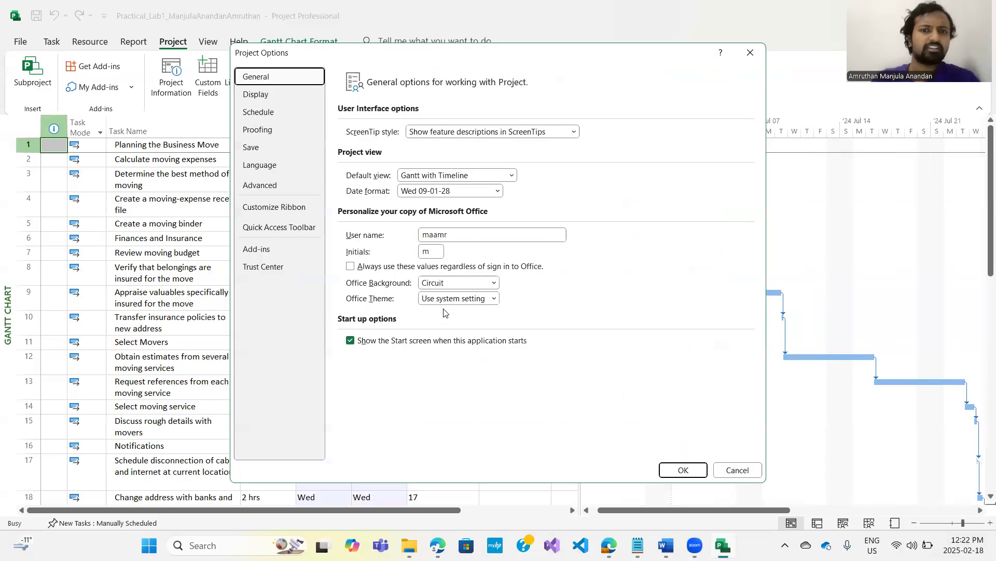
{"action": "left_click", "coordinate": [264, 115]}
{"action": "left_click", "coordinate": [538, 355]}
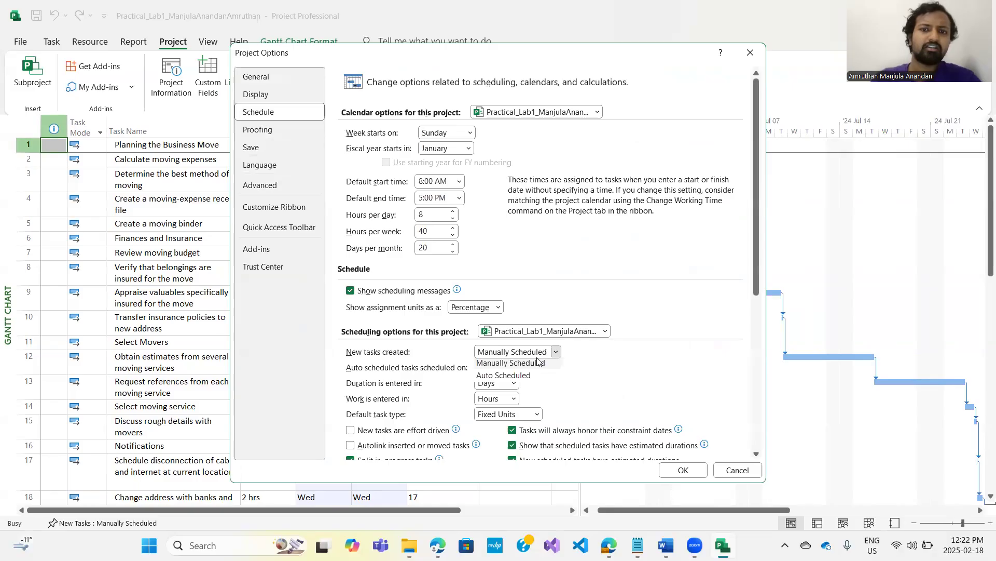
{"action": "left_click", "coordinate": [545, 375]}
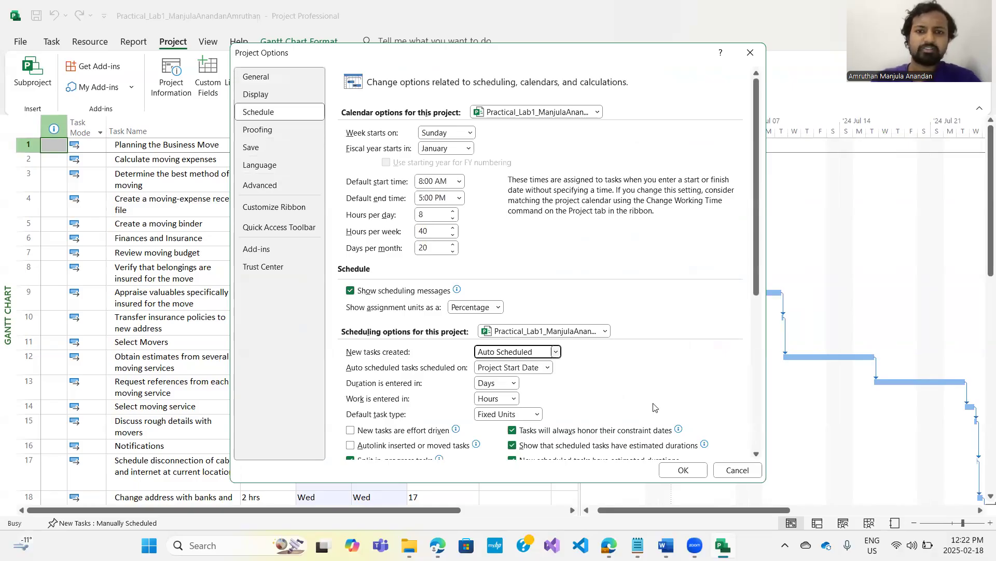
{"action": "left_click", "coordinate": [681, 470]}
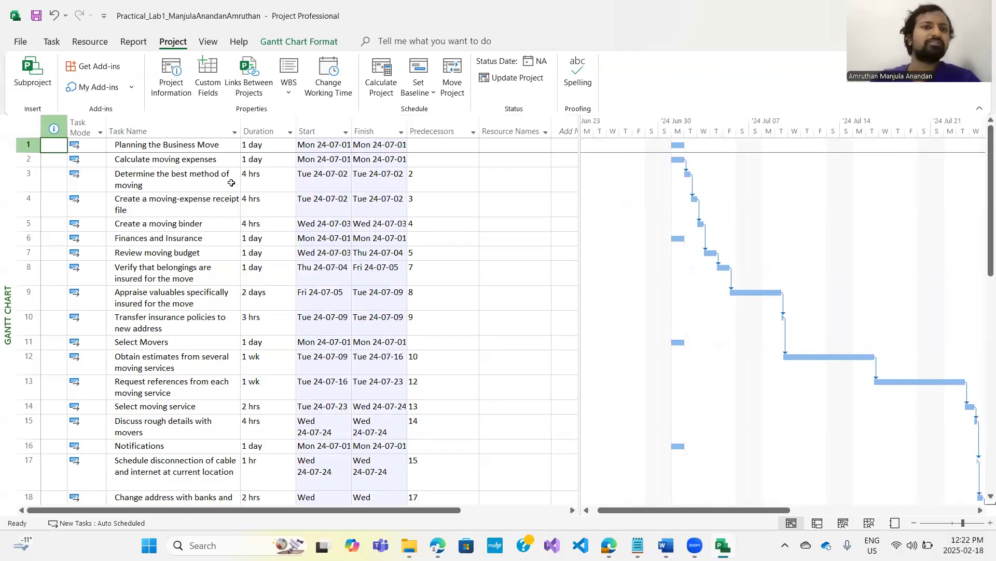
- In the Standard calendar's default work week, switch Monday through Friday to specific working times
{"action": "left_click", "coordinate": [341, 84]}
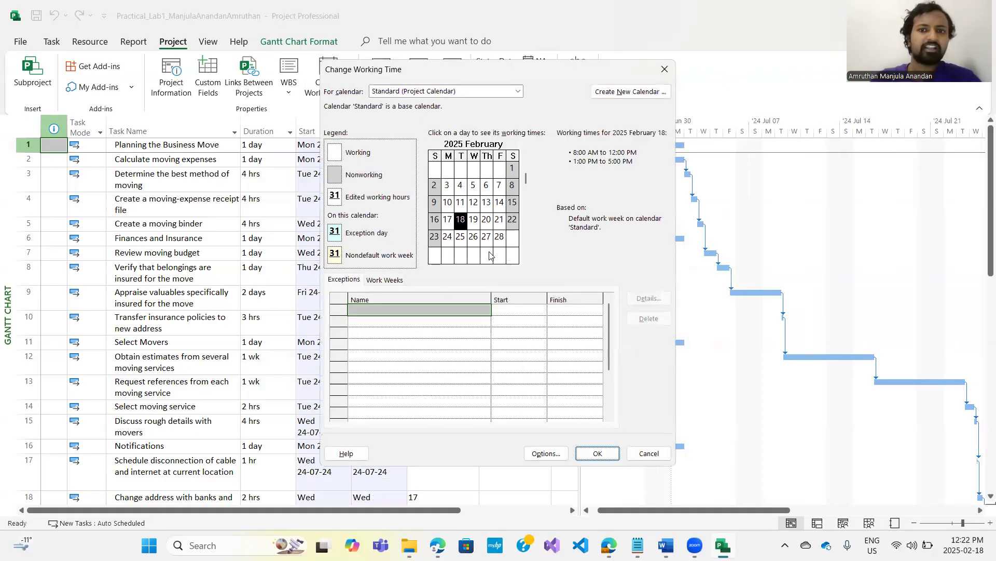
{"action": "left_click", "coordinate": [385, 281]}
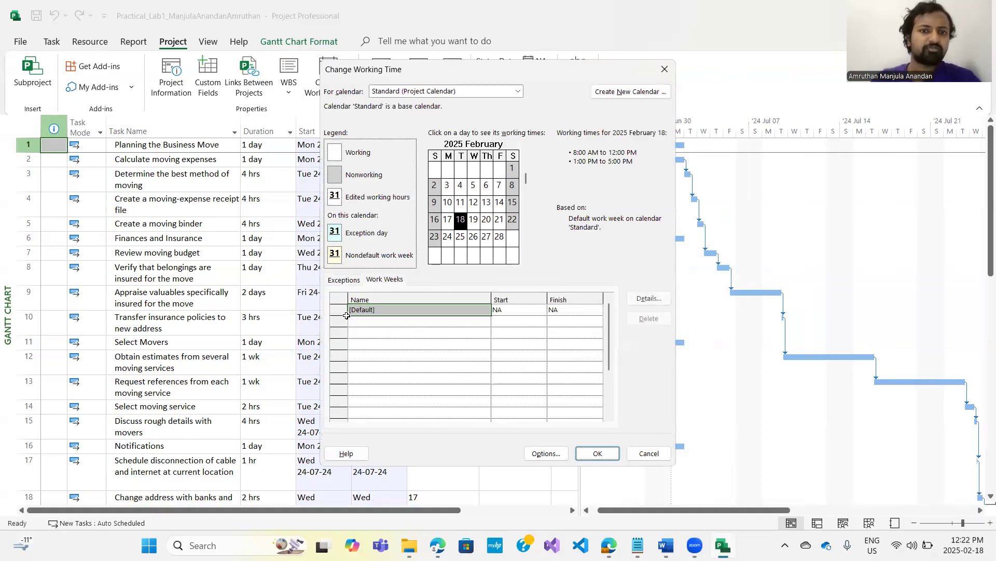
{"action": "left_click", "coordinate": [409, 312]}
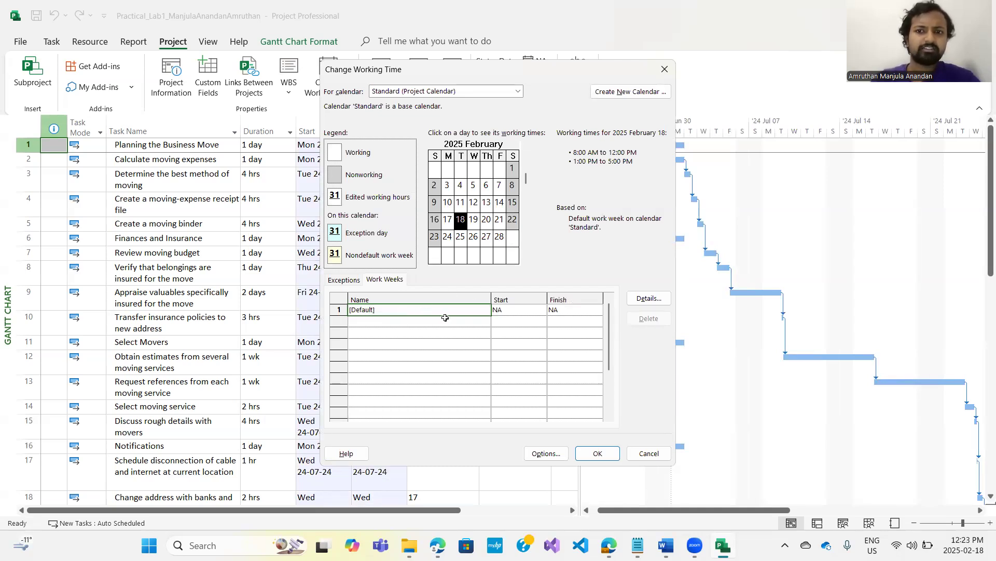
{"action": "left_click", "coordinate": [646, 297]}
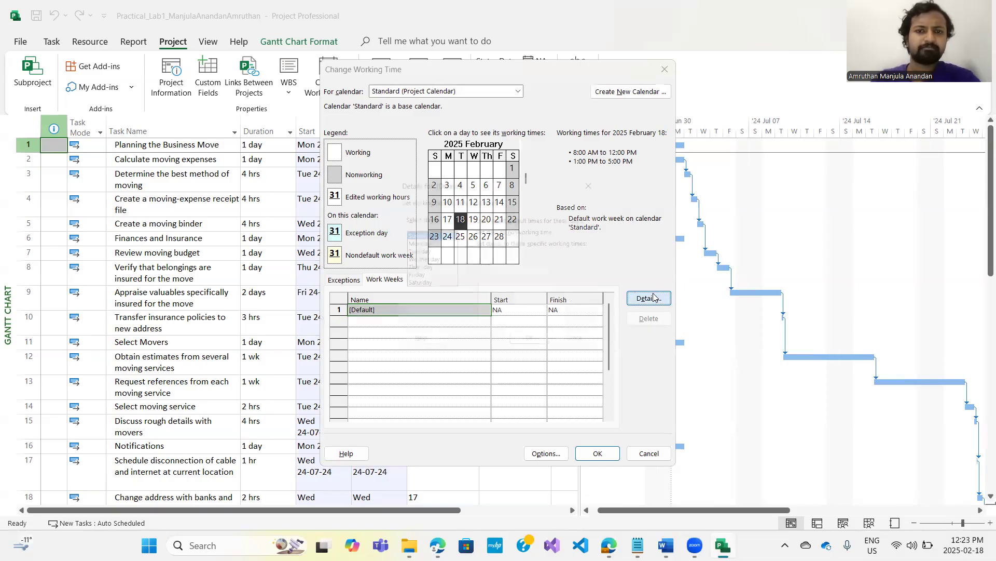
{"action": "left_click_drag", "start_coordinate": [420, 242], "coordinate": [421, 277]}
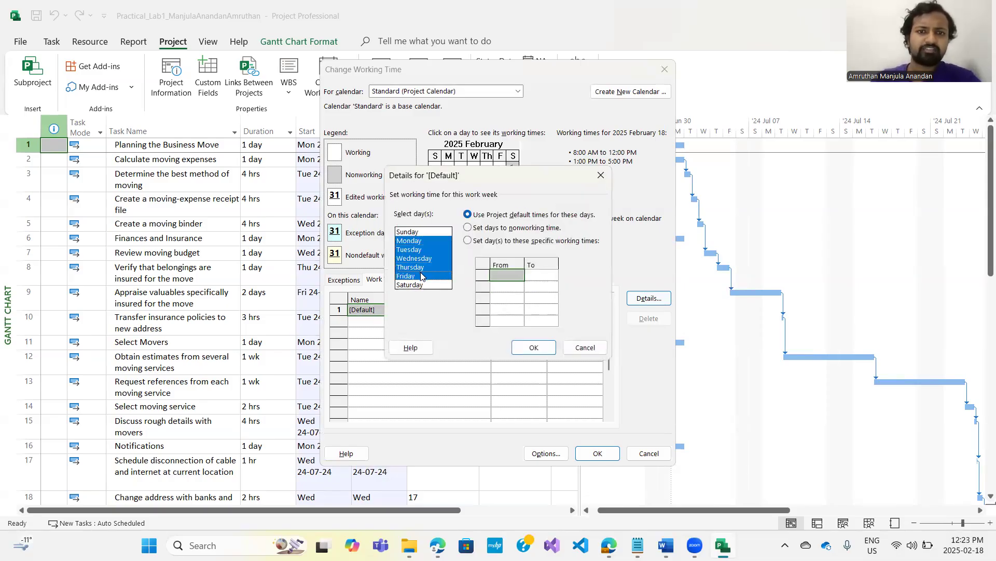
{"action": "left_click", "coordinate": [492, 241]}
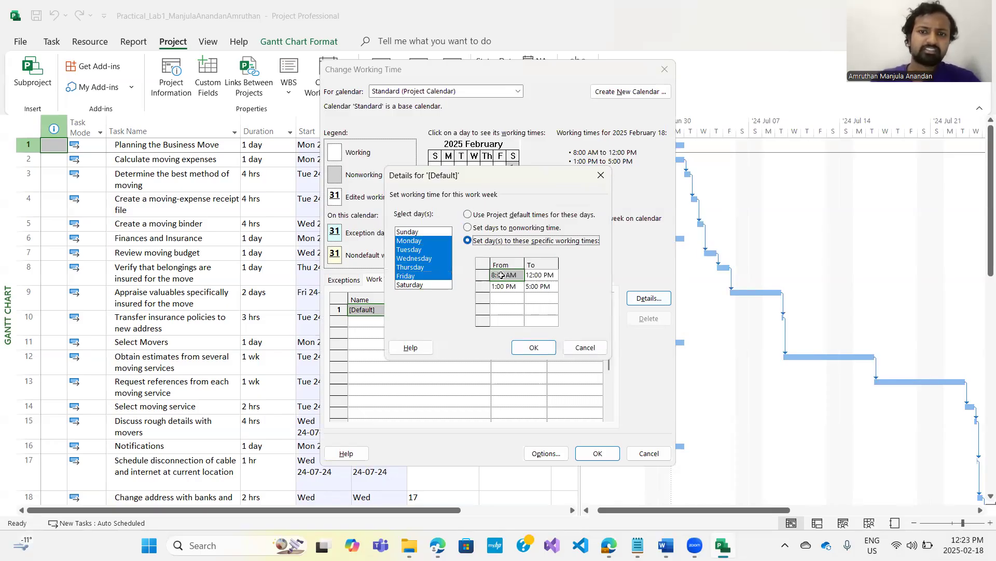
- Remove the morning shift from the weekday working times and end the 1:00 PM shift at 4:00 PM
{"action": "left_click", "coordinate": [502, 275]}
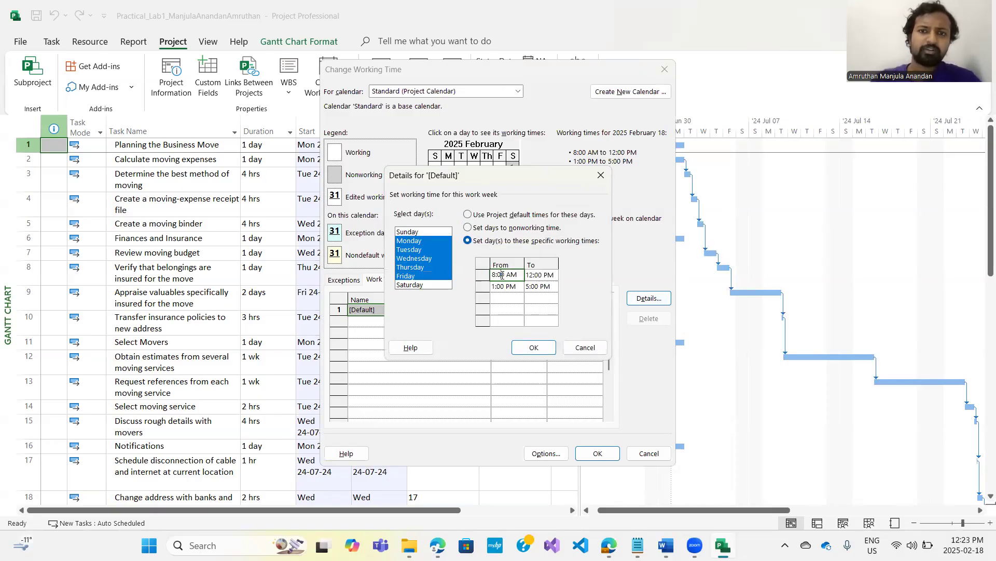
{"action": "key", "text": "BackSpace"}
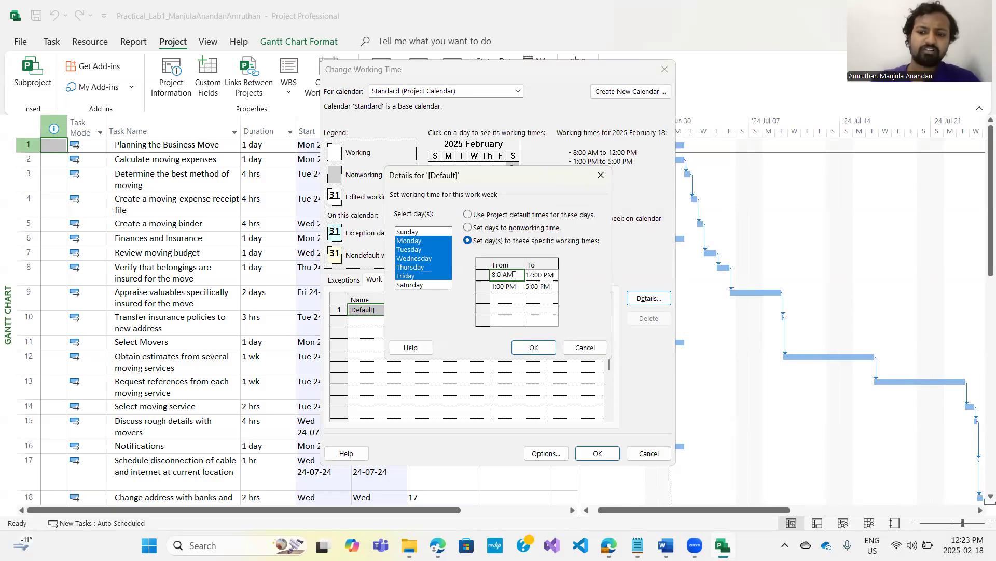
{"action": "left_click", "coordinate": [539, 275]}
{"action": "key", "text": "Delete"}
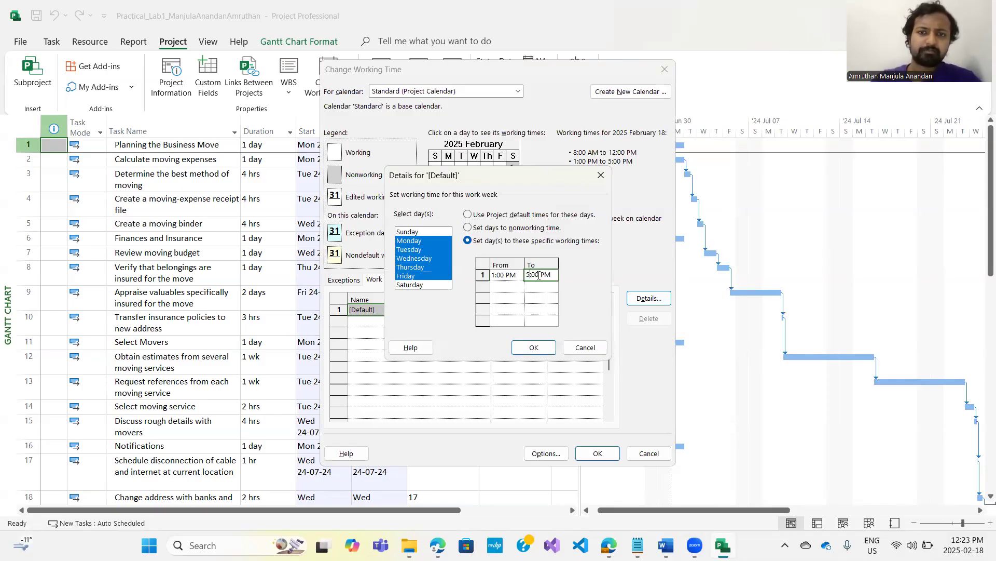
{"action": "type", "text": "4"}
{"action": "left_click", "coordinate": [536, 347]}
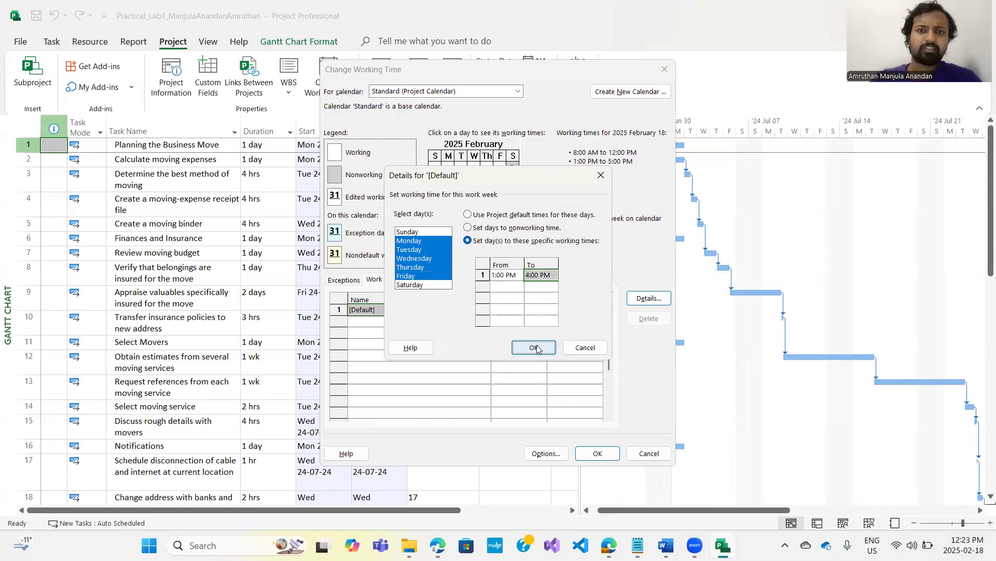
- Add a calendar exception named Independence Day
{"action": "left_click", "coordinate": [345, 282]}
{"action": "left_click", "coordinate": [384, 308]}
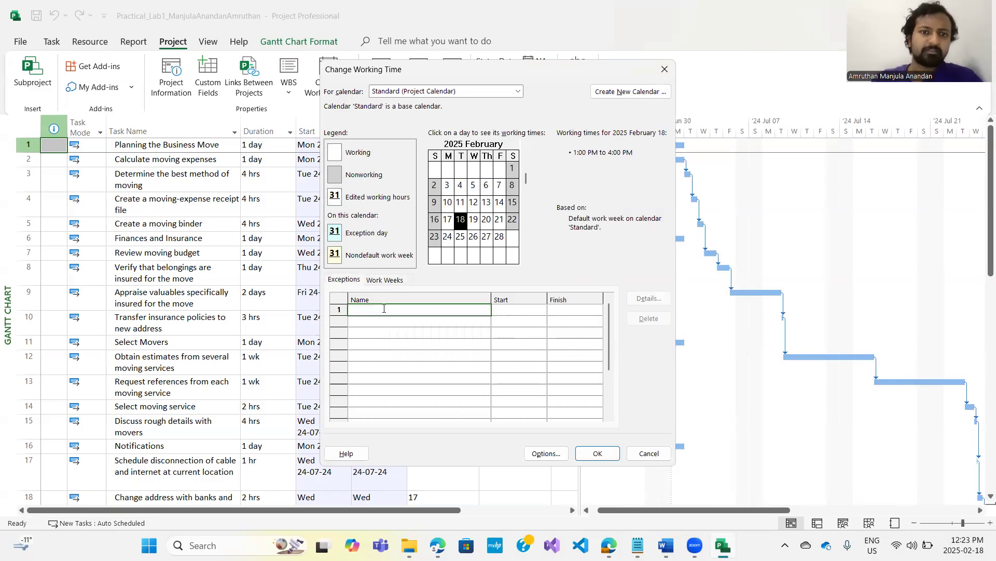
{"action": "type", "text": "Independence Day"}
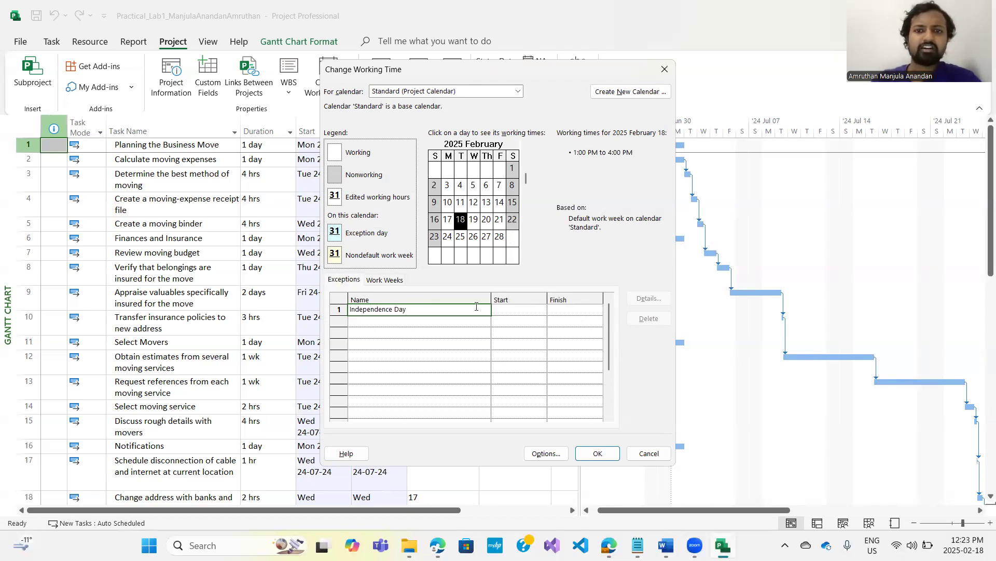
{"action": "left_click", "coordinate": [517, 317]}
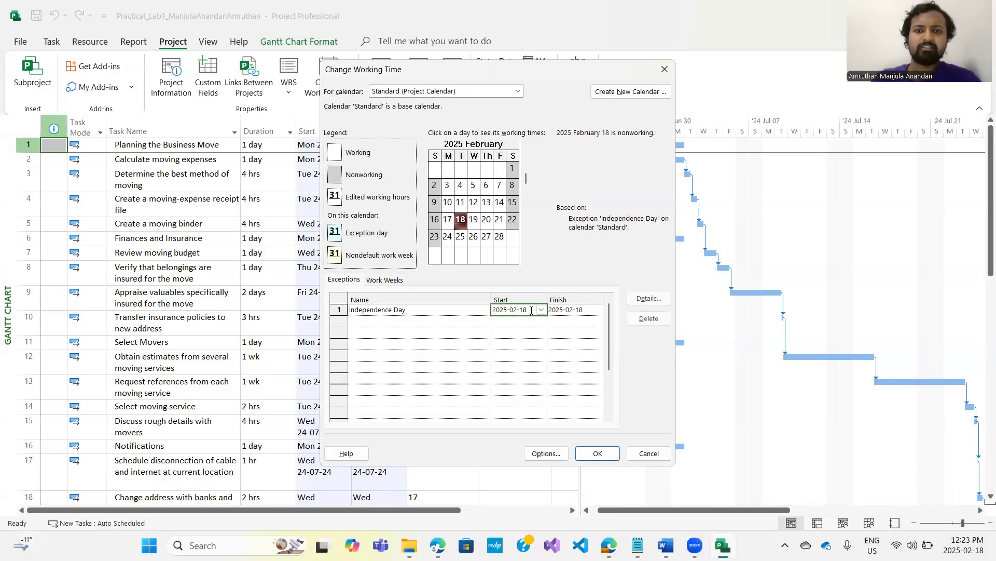
{"action": "double_click", "coordinate": [530, 310]}
{"action": "left_click", "coordinate": [628, 392]}
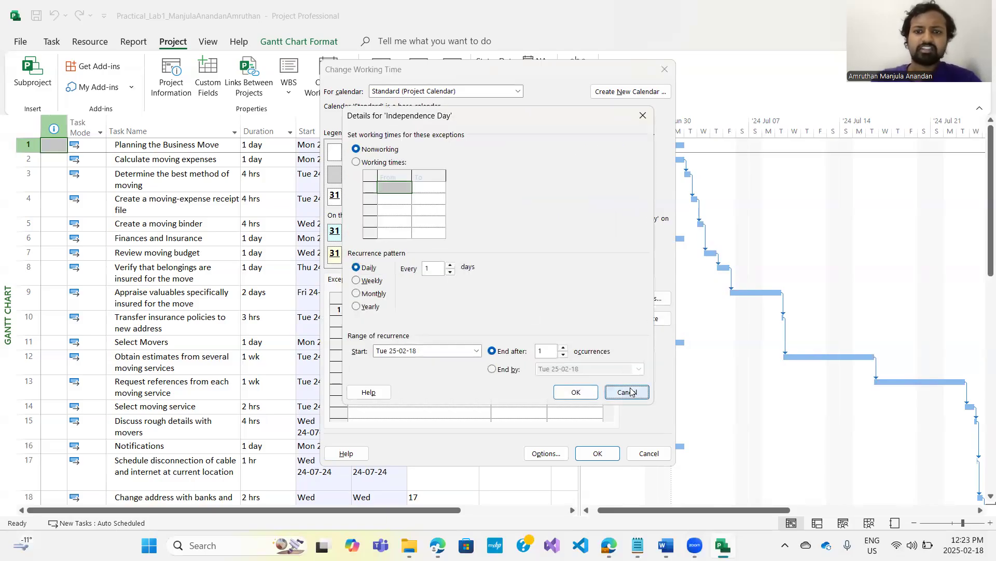
{"action": "left_click", "coordinate": [530, 308]}
{"action": "double_click", "coordinate": [528, 308]}
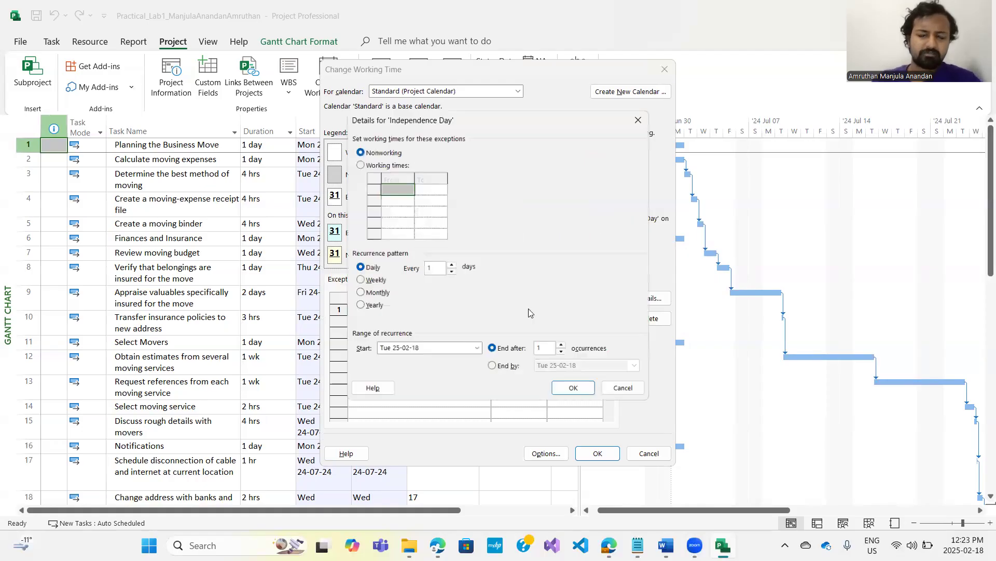
{"action": "left_click", "coordinate": [634, 393]}
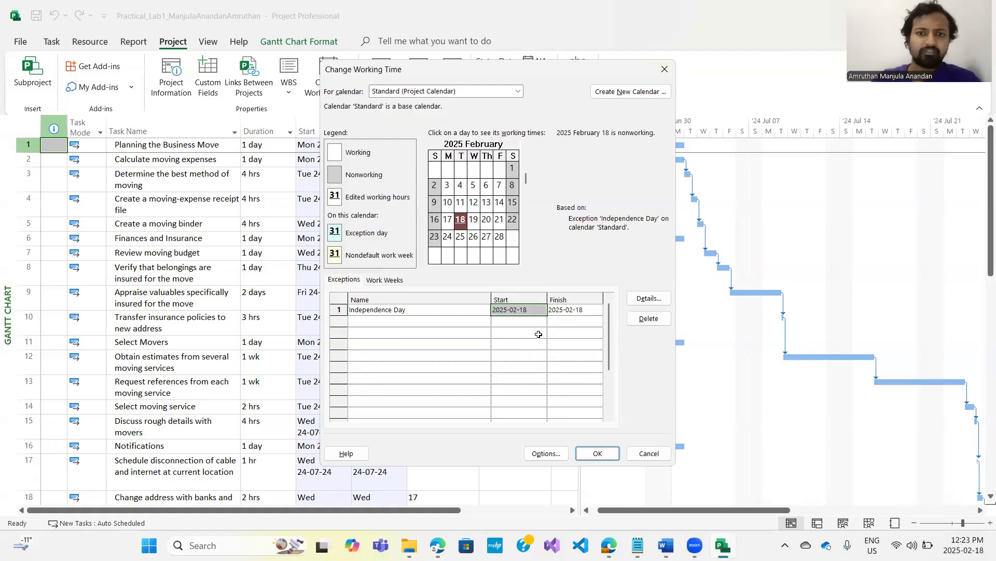
- Set the Independence Day exception's start date to 2024-07-04
{"action": "left_click", "coordinate": [525, 310]}
{"action": "left_click", "coordinate": [524, 311]}
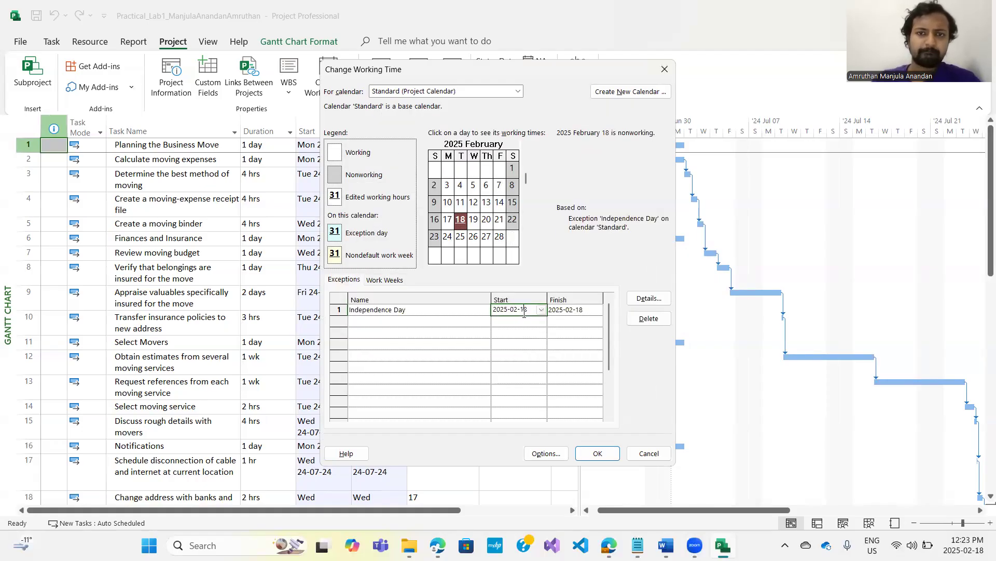
{"action": "key", "text": "BackSpace"}
{"action": "key", "text": "BackSpace"}
{"action": "type", "text": "04"}
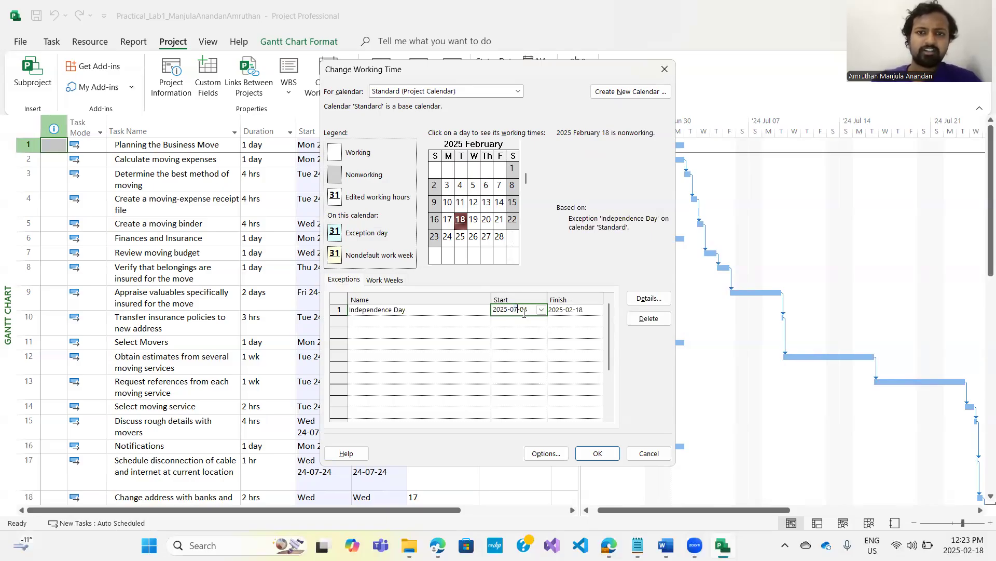
{"action": "key", "text": "Num_Lock"}
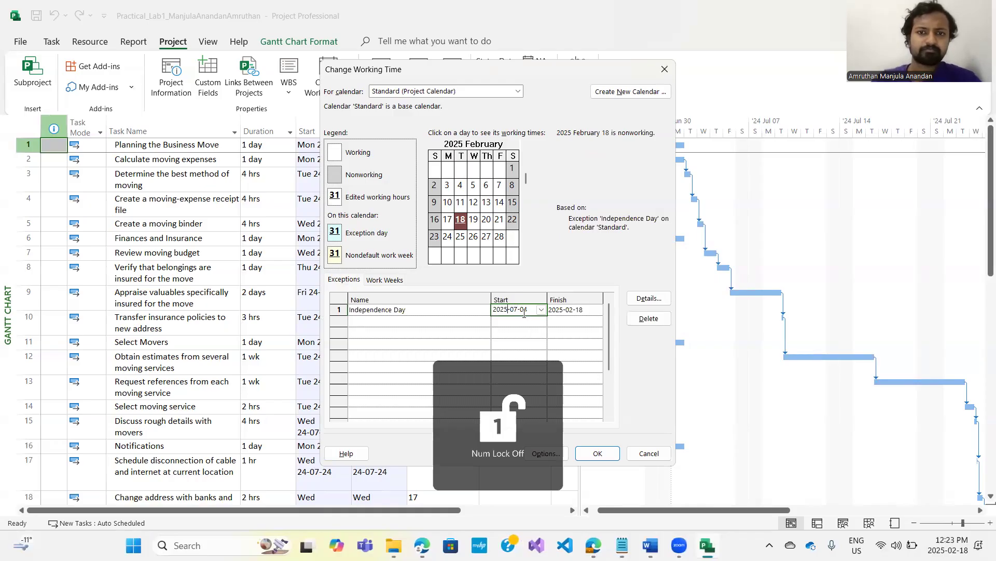
{"action": "key", "text": "shift+Left"}
{"action": "key", "text": "shift+Left"}
{"action": "key", "text": "Left"}
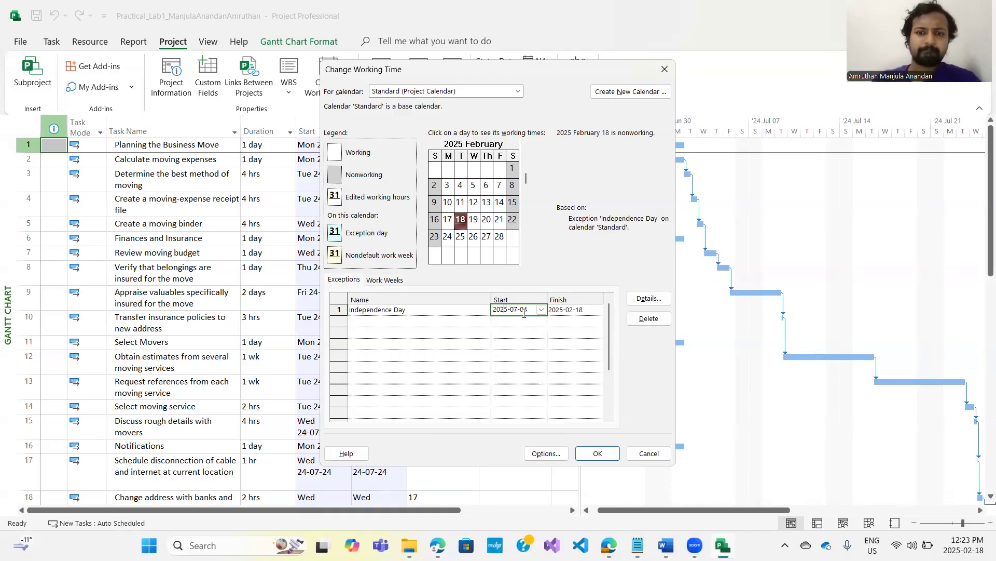
{"action": "key", "text": "Num_Lock"}
{"action": "key", "text": "shift+Right"}
{"action": "type", "text": "4"}
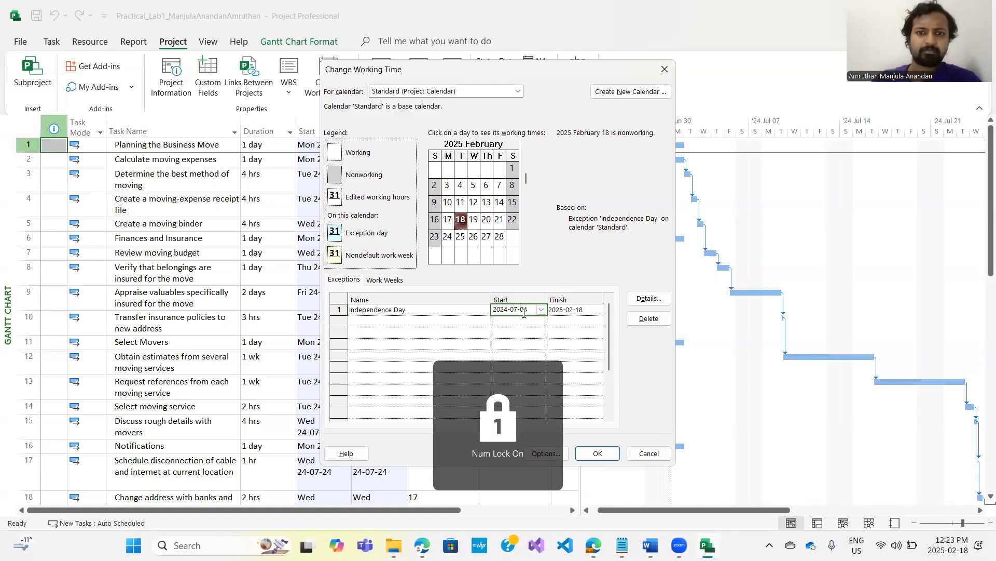
- Set the start of the Independence Day exception's recurrence range to 24-07-05 in its details
{"action": "left_click", "coordinate": [571, 312]}
{"action": "double_click", "coordinate": [570, 312]}
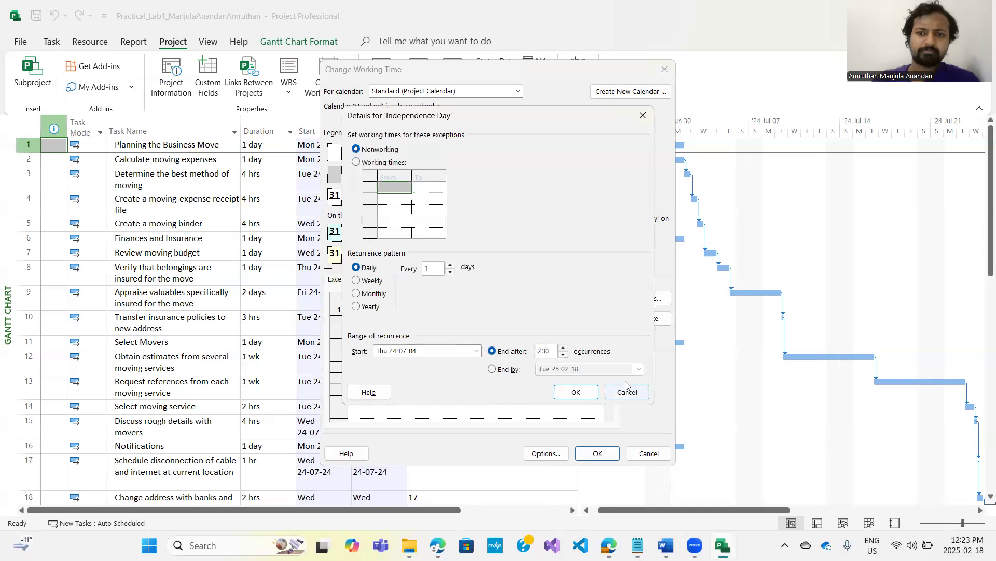
{"action": "left_click", "coordinate": [420, 352]}
{"action": "left_click", "coordinate": [419, 351]}
{"action": "key", "text": "BackSpace"}
{"action": "type", "text": "5"}
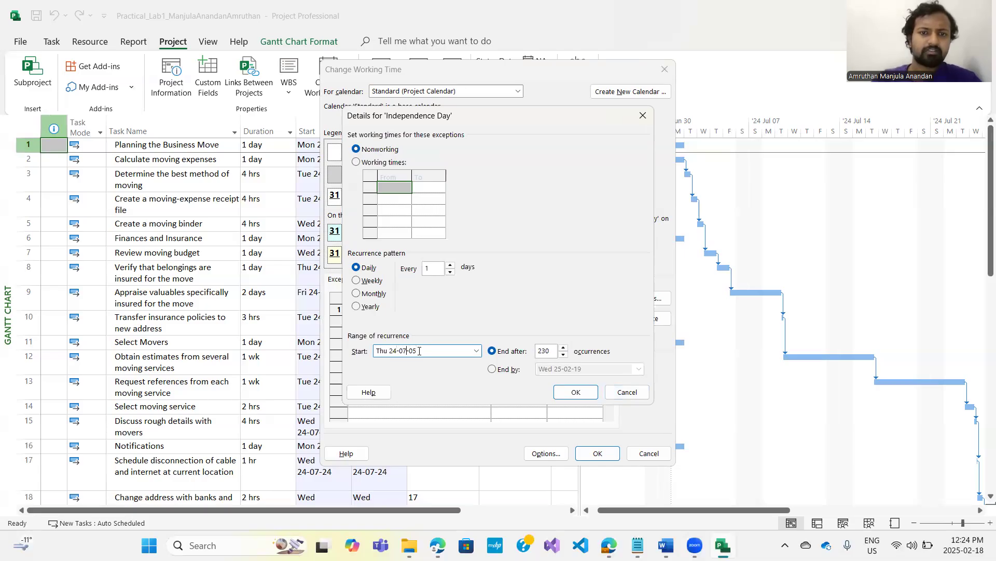
{"action": "left_click", "coordinate": [575, 391]}
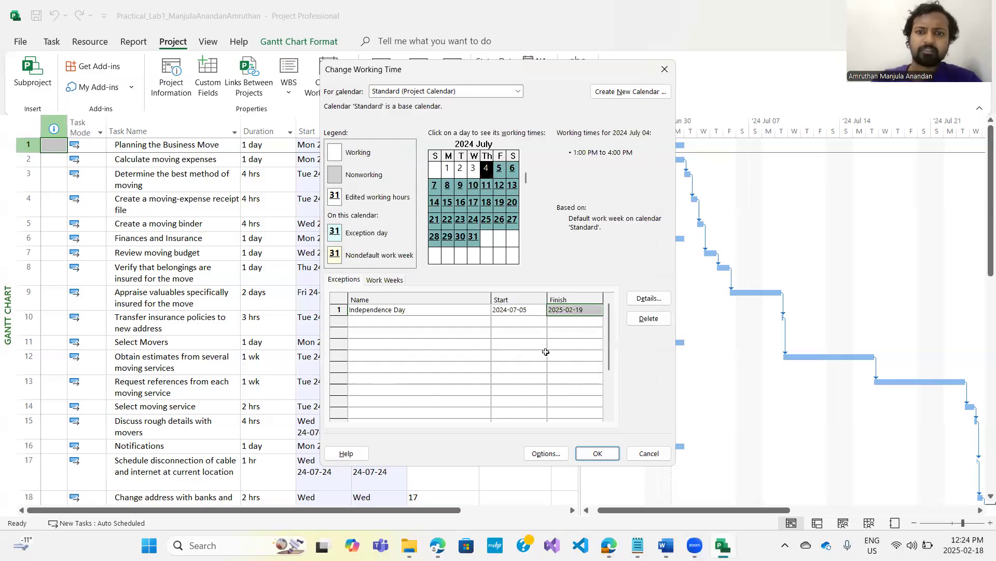
- Set the Independence Day exception's finish date to 2025-07-04
{"action": "left_click", "coordinate": [580, 310]}
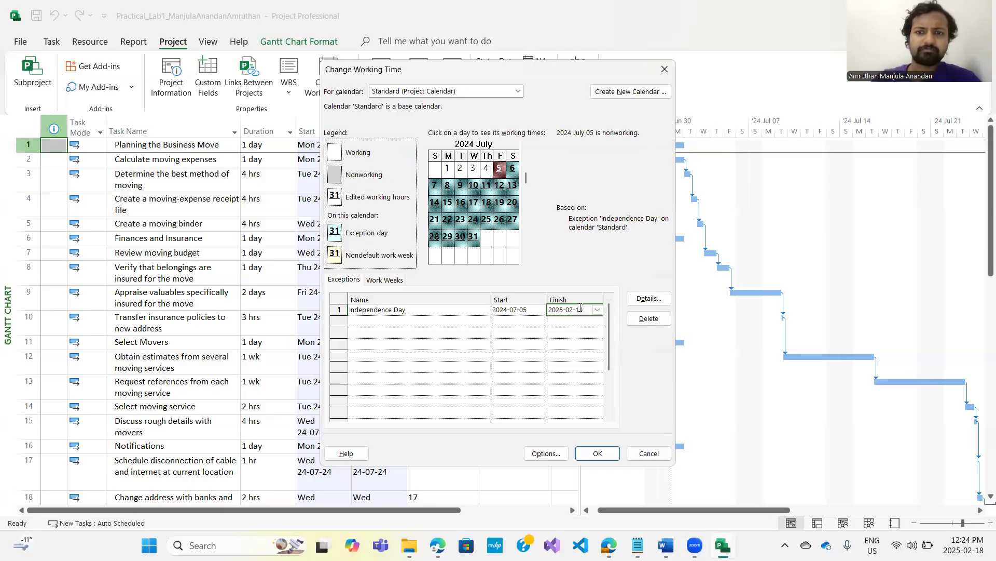
{"action": "left_click", "coordinate": [581, 308]}
{"action": "left_click", "coordinate": [581, 308]}
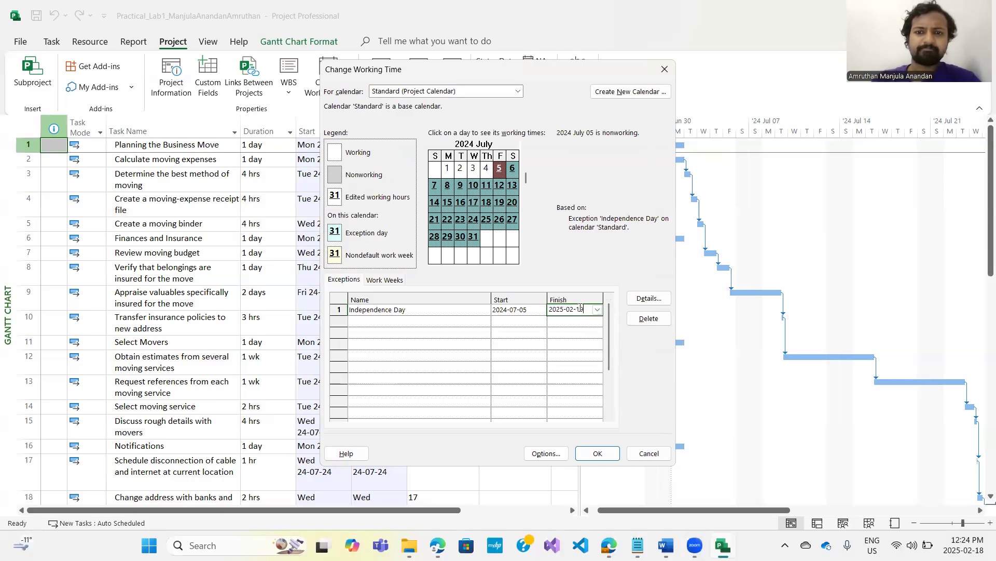
{"action": "type", "text": "07"}
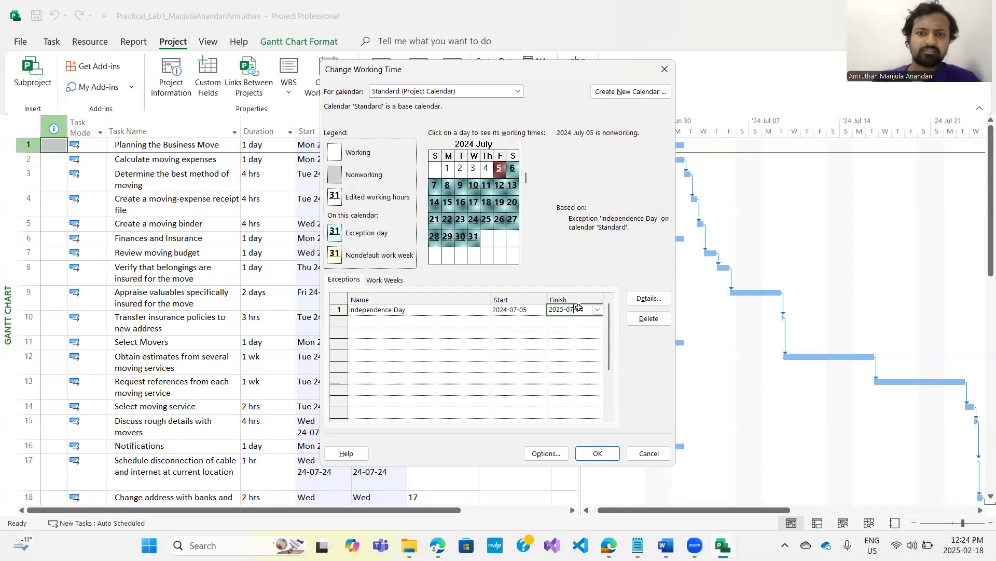
{"action": "double_click", "coordinate": [579, 308]}
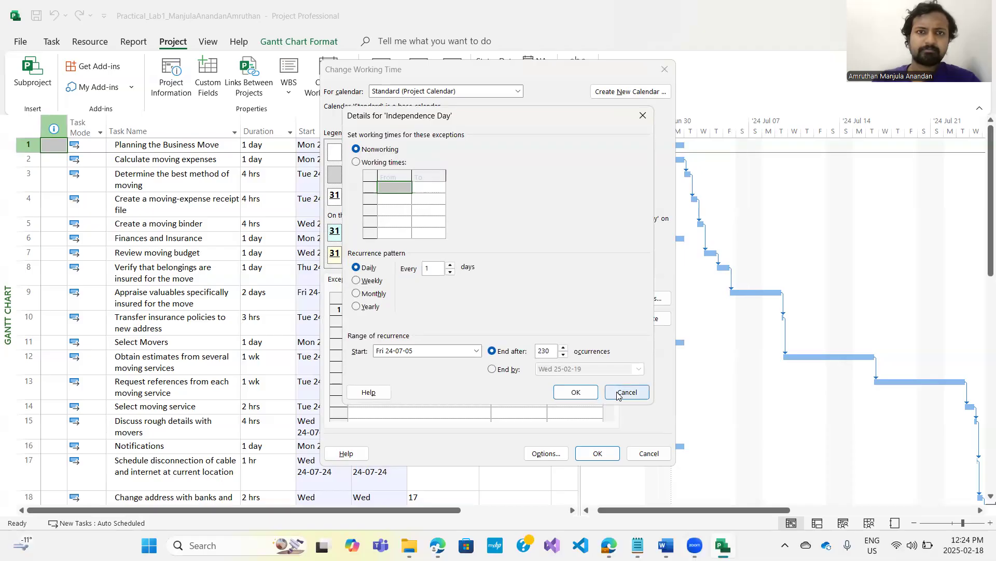
{"action": "left_click", "coordinate": [627, 392]}
{"action": "left_click", "coordinate": [561, 309]}
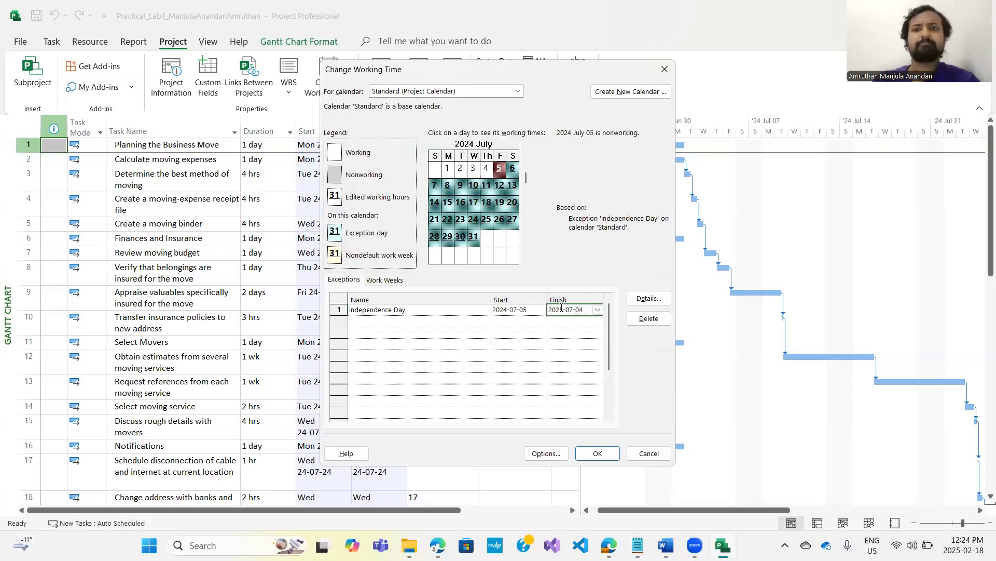
{"action": "key", "text": "shift+Left"}
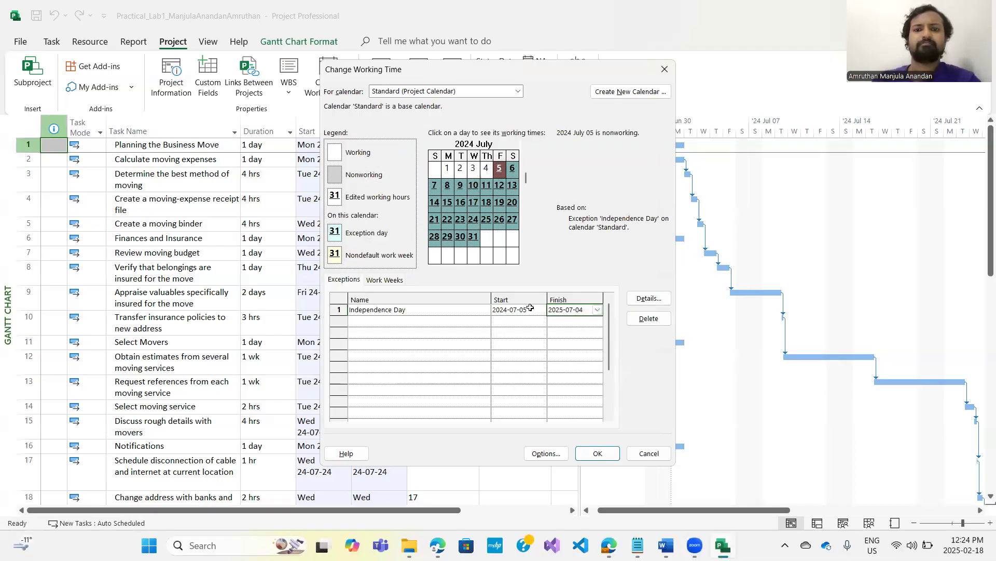
- Change the Independence Day exception's start date to 2024-07-04
{"action": "left_click", "coordinate": [528, 308]}
{"action": "double_click", "coordinate": [527, 308]}
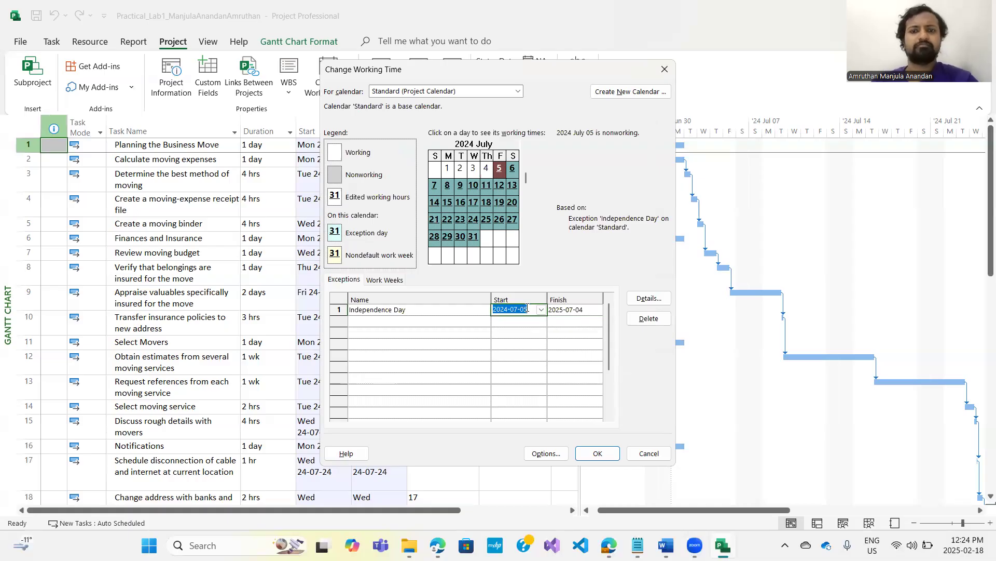
{"action": "left_click", "coordinate": [579, 309]}
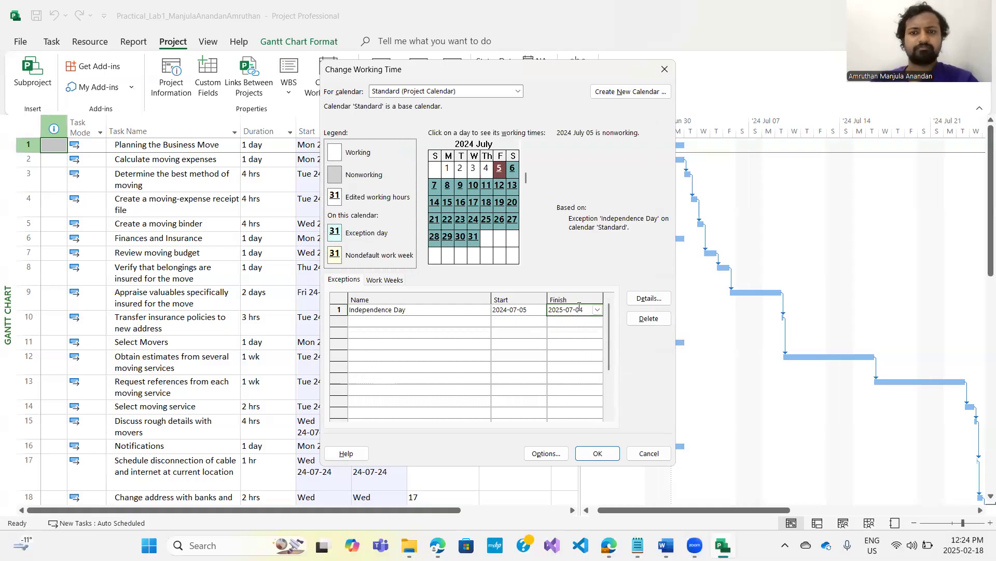
{"action": "left_click", "coordinate": [515, 309]}
{"action": "left_click", "coordinate": [516, 310]}
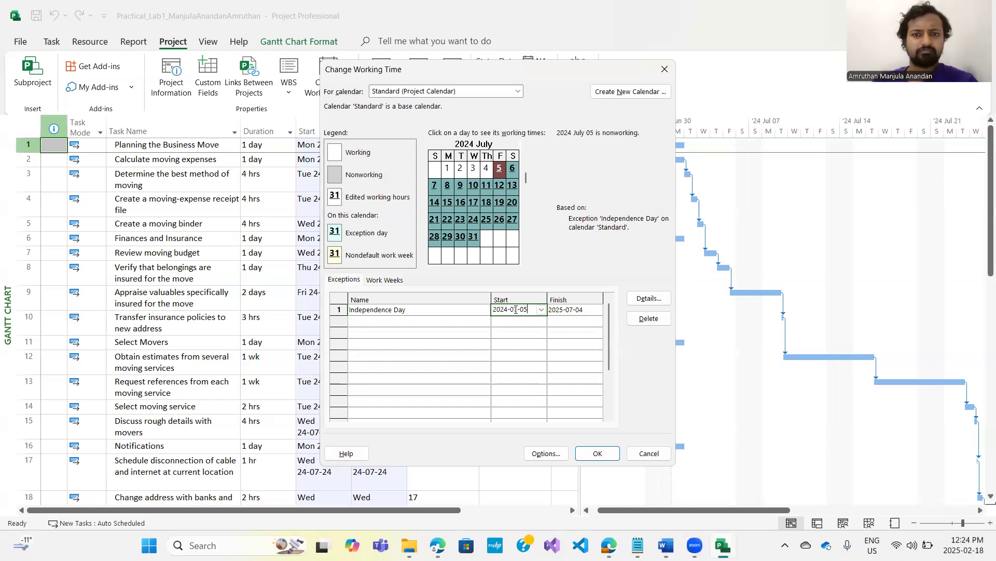
{"action": "type", "text": "4"}
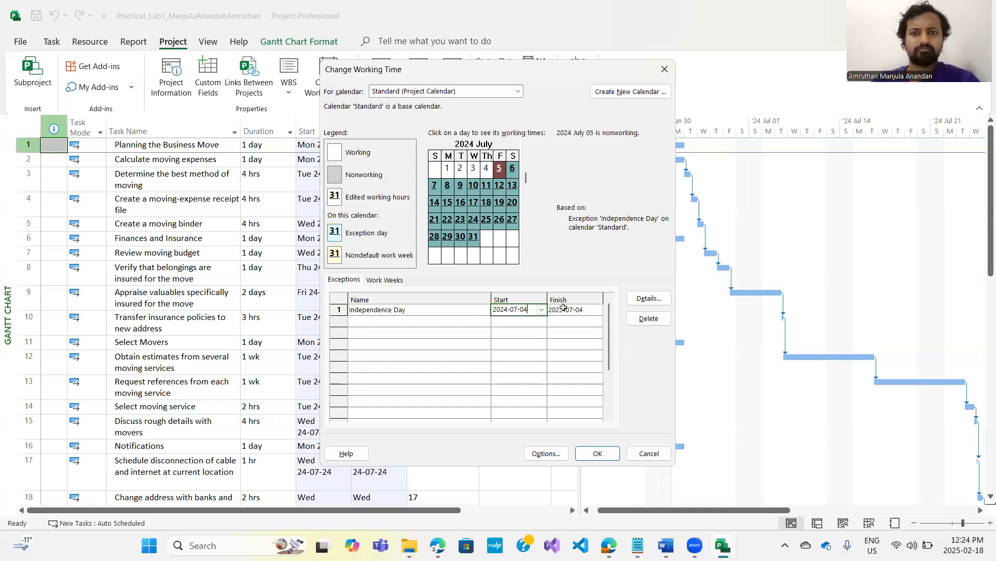
- Re-enter the day of the Independence Day exception's finish date as 4 and apply the working time changes
{"action": "left_click", "coordinate": [564, 308]}
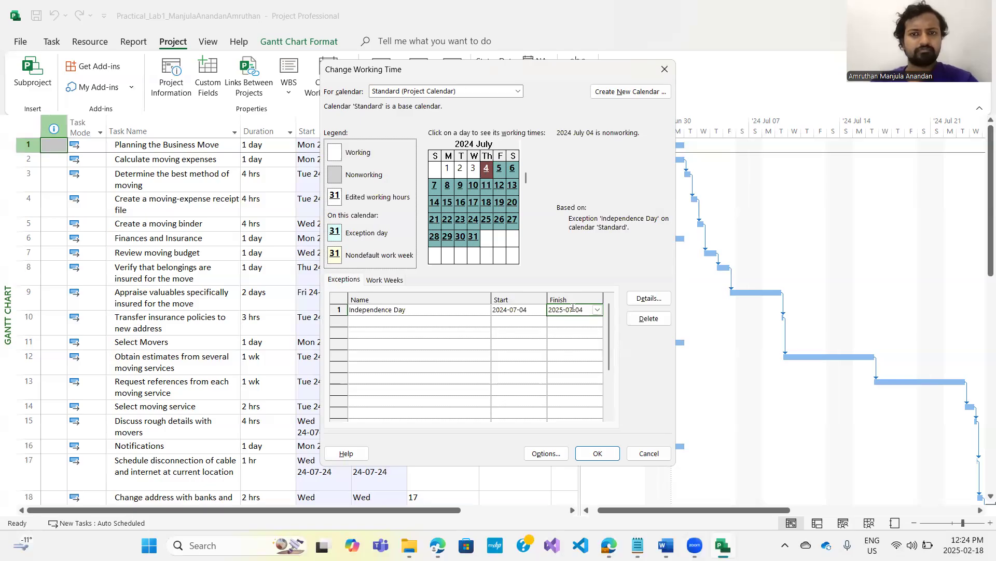
{"action": "key", "text": "BackSpace"}
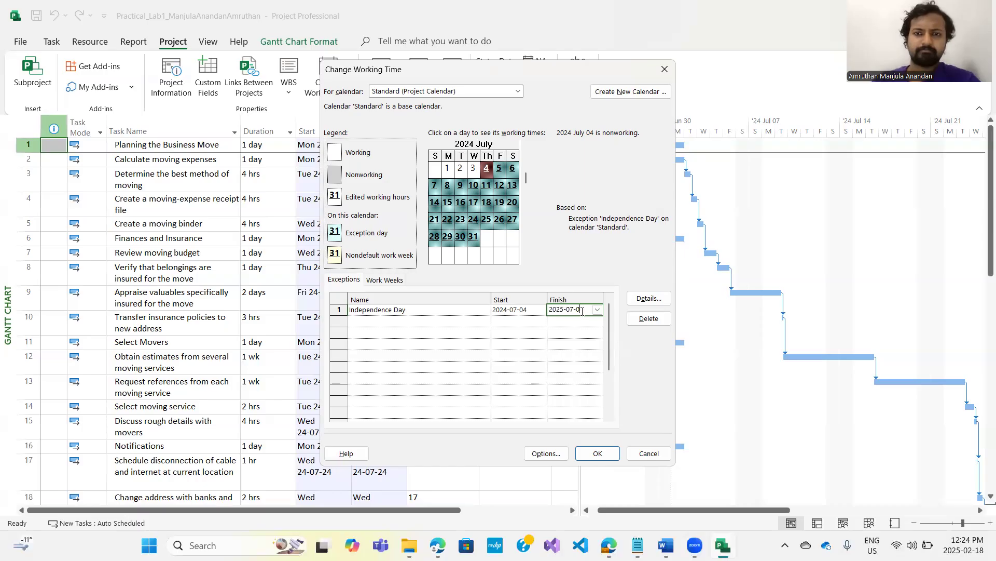
{"action": "key", "text": "BackSpace"}
{"action": "type", "text": "4"}
{"action": "left_click", "coordinate": [598, 453]}
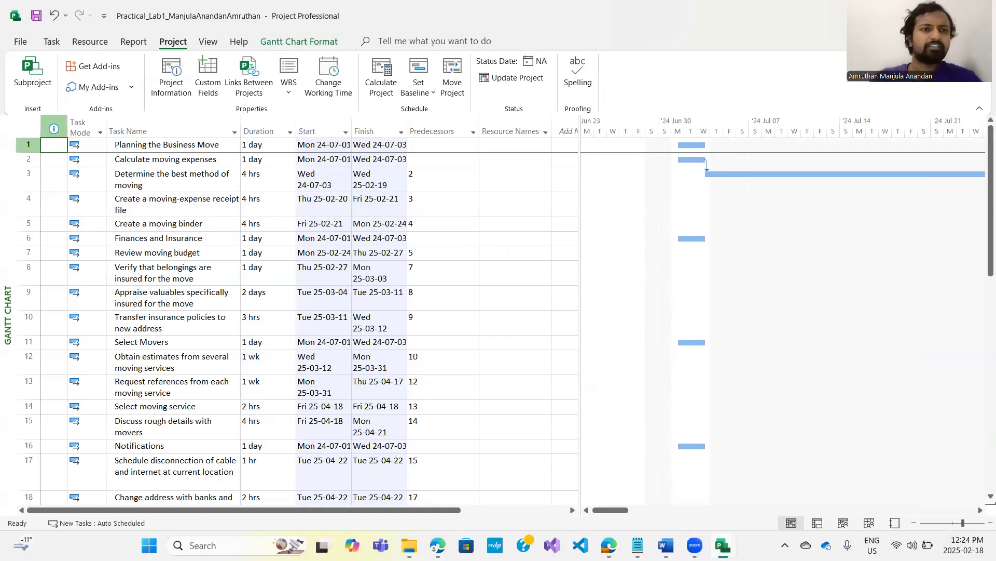
- Indent tasks 2 to 5 under Planning the Business Move and tasks 7 to 10 under Finances and Insurance
{"action": "left_click_drag", "start_coordinate": [29, 159], "coordinate": [34, 224]}
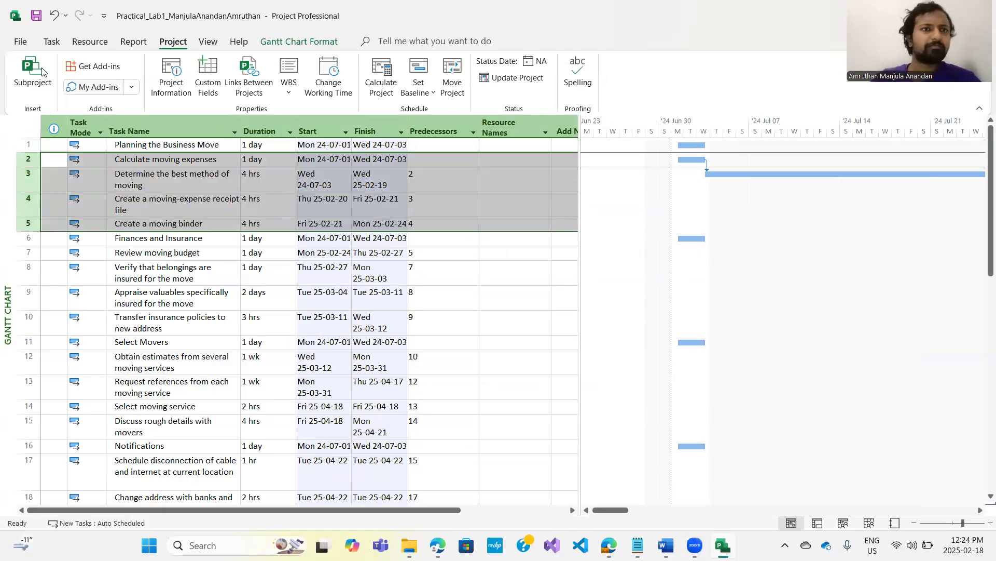
{"action": "left_click", "coordinate": [52, 44]}
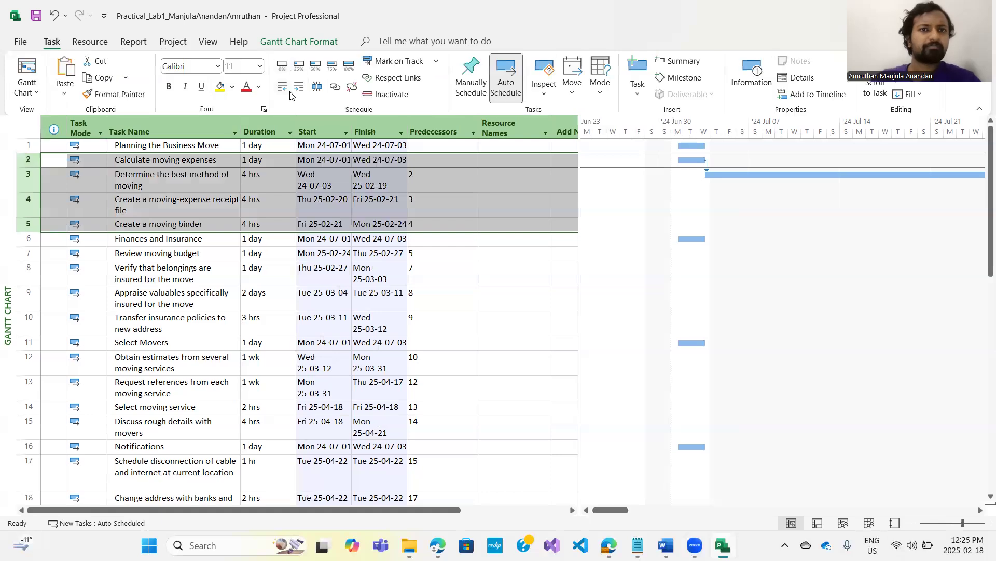
{"action": "left_click", "coordinate": [297, 89]}
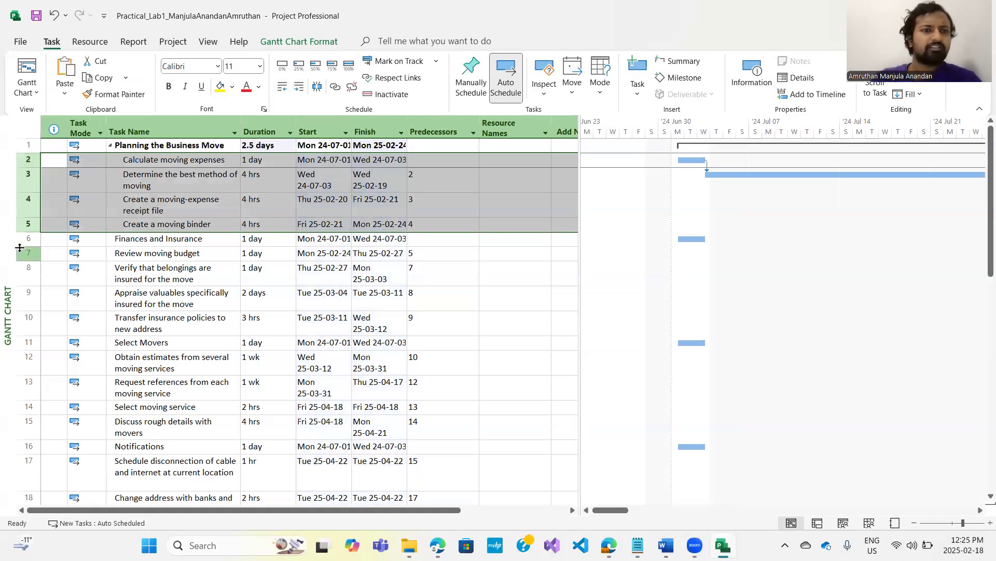
{"action": "left_click_drag", "start_coordinate": [19, 250], "coordinate": [33, 320]}
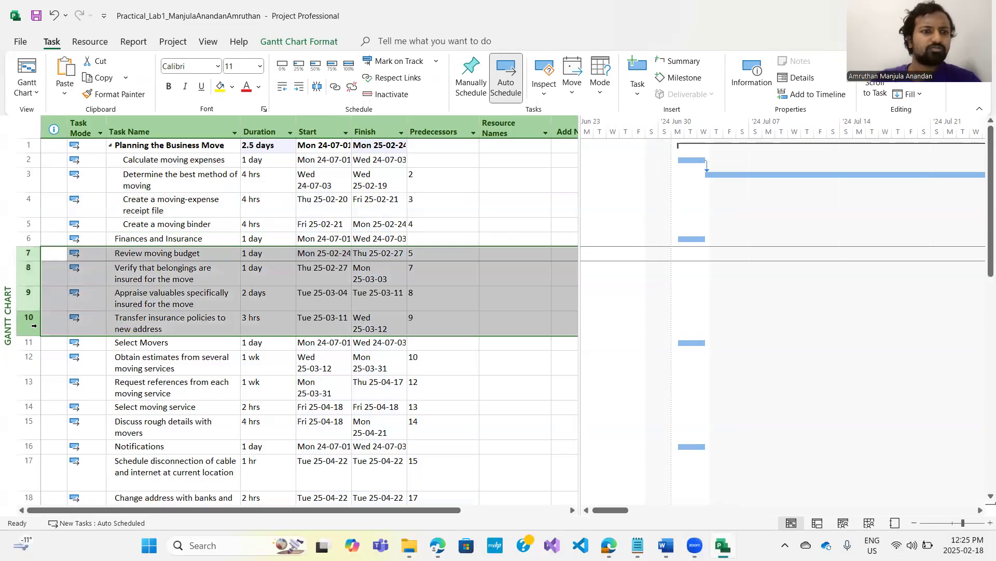
{"action": "left_click", "coordinate": [300, 87]}
- Indent tasks 12 to 15 under Select Movers and tasks 17 to 20 under Notifications
{"action": "scroll", "coordinate": [244, 322], "scroll_direction": "down", "scroll_amount": 2}
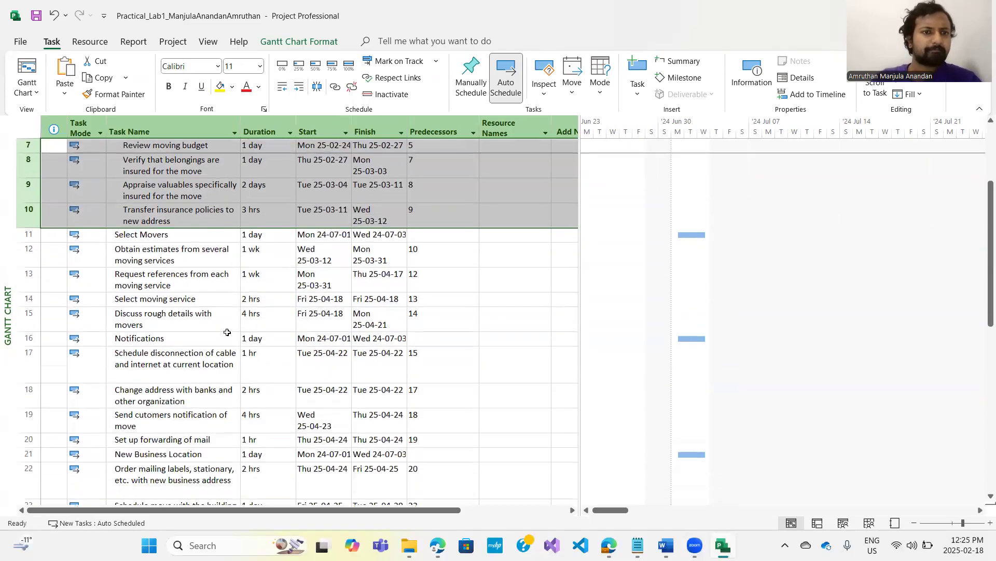
{"action": "left_click_drag", "start_coordinate": [30, 254], "coordinate": [32, 319]}
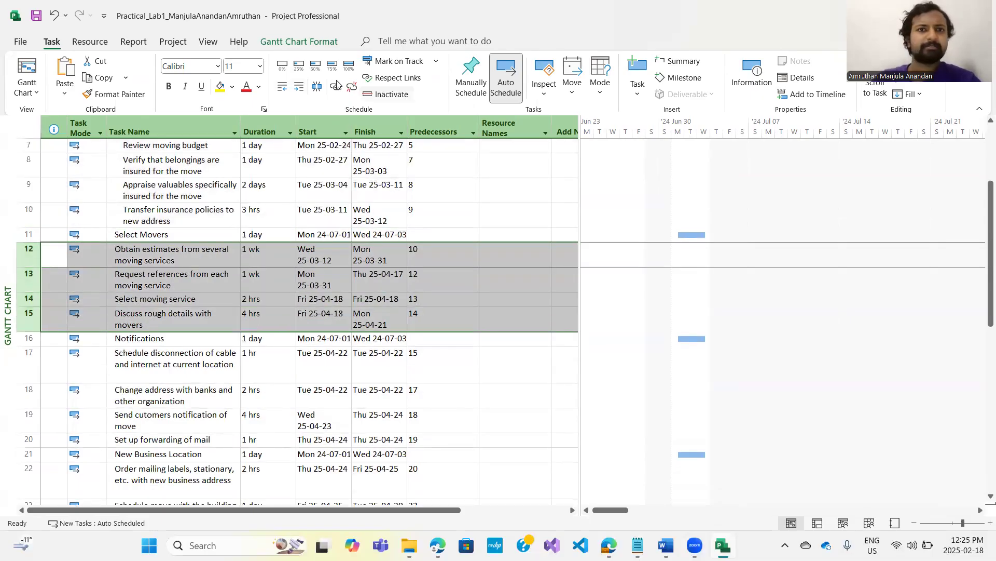
{"action": "left_click", "coordinate": [295, 92]}
{"action": "scroll", "coordinate": [312, 262], "scroll_direction": "down", "scroll_amount": 2}
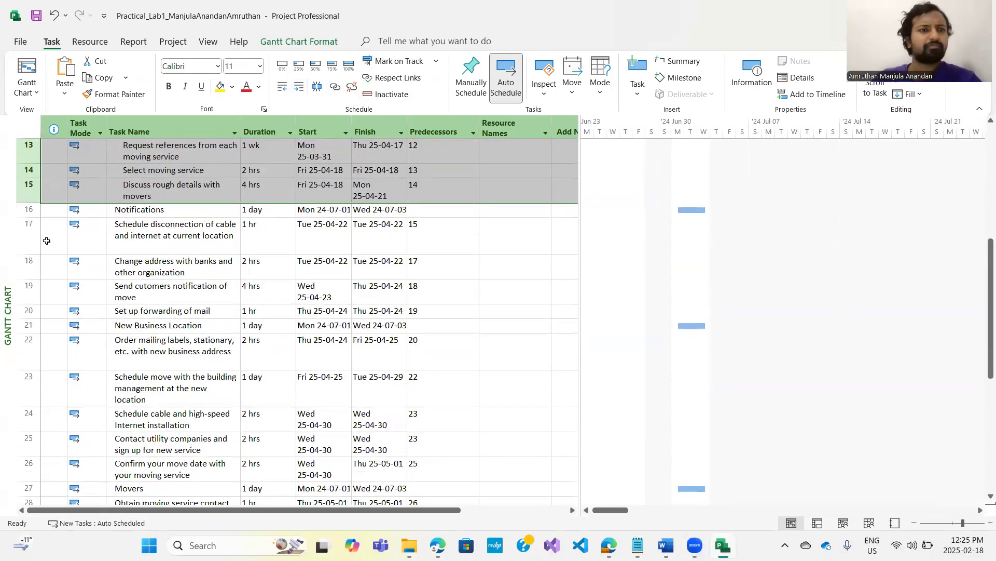
{"action": "left_click_drag", "start_coordinate": [32, 236], "coordinate": [28, 310]}
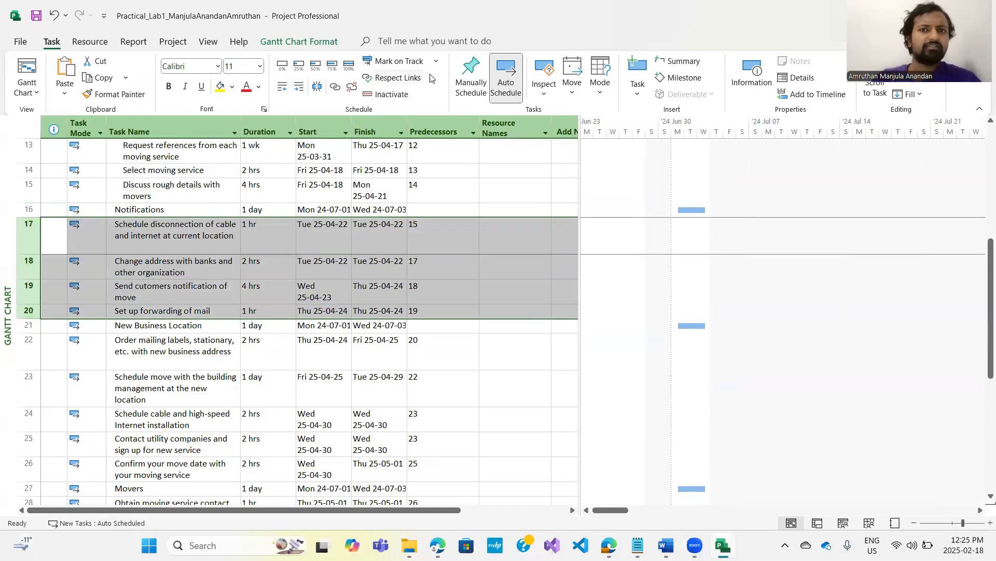
{"action": "left_click", "coordinate": [300, 91]}
- Indent tasks 22 to 26 under New Business Location and tasks 28 to 31 under Movers
{"action": "scroll", "coordinate": [265, 358], "scroll_direction": "down", "scroll_amount": 2}
{"action": "left_click_drag", "start_coordinate": [23, 209], "coordinate": [31, 323]}
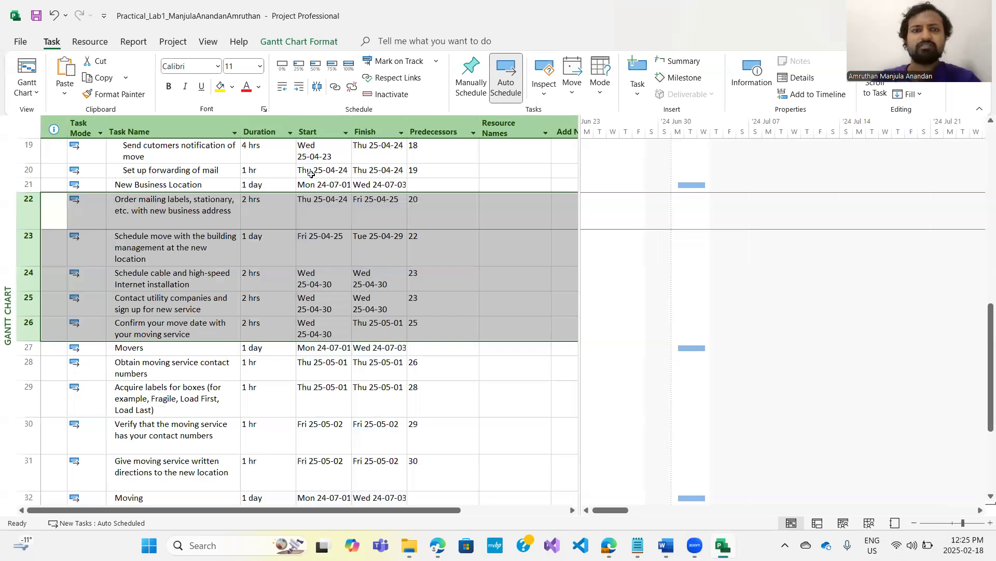
{"action": "scroll", "coordinate": [219, 313], "scroll_direction": "down", "scroll_amount": 5}
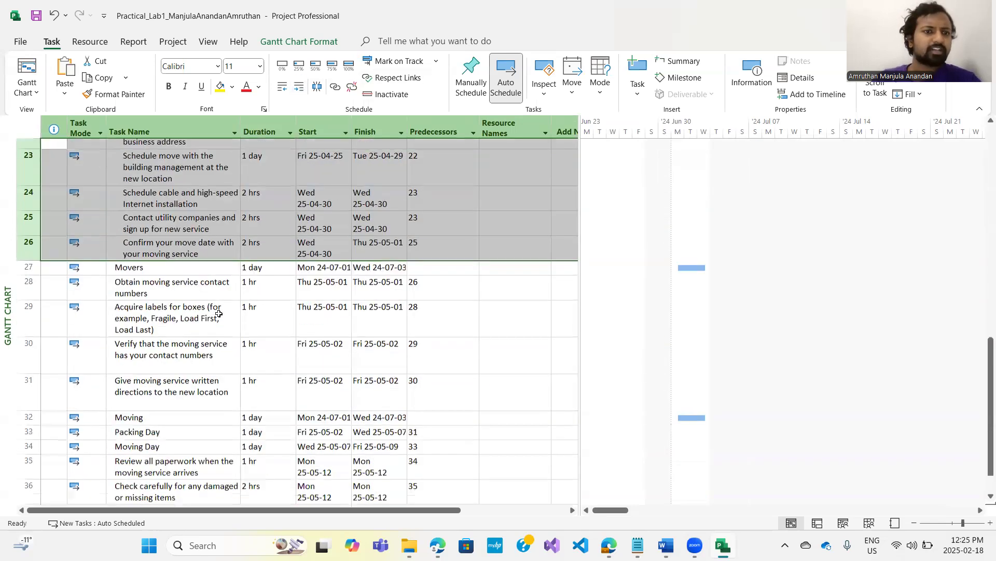
{"action": "left_click_drag", "start_coordinate": [27, 210], "coordinate": [31, 318]}
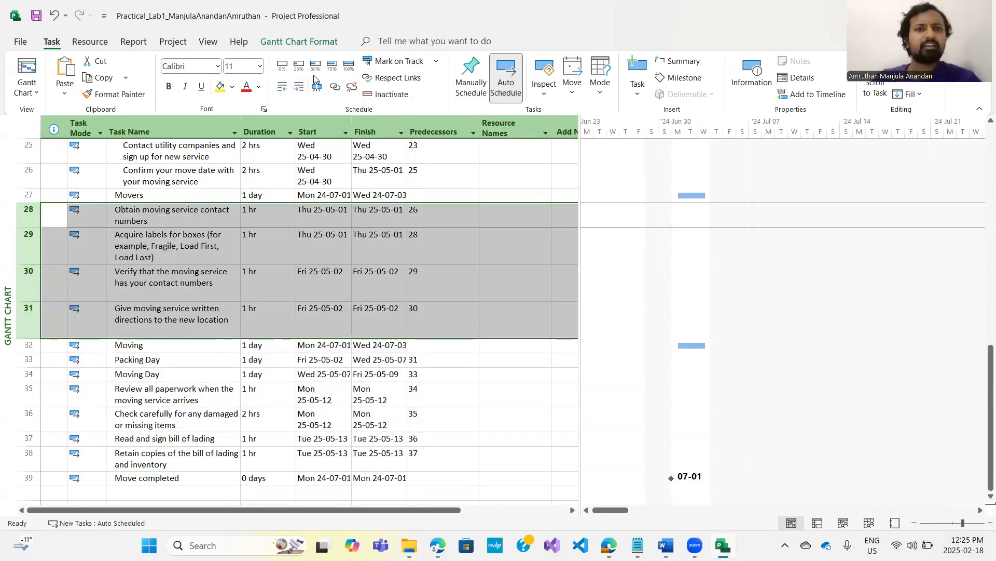
{"action": "left_click", "coordinate": [300, 87]}
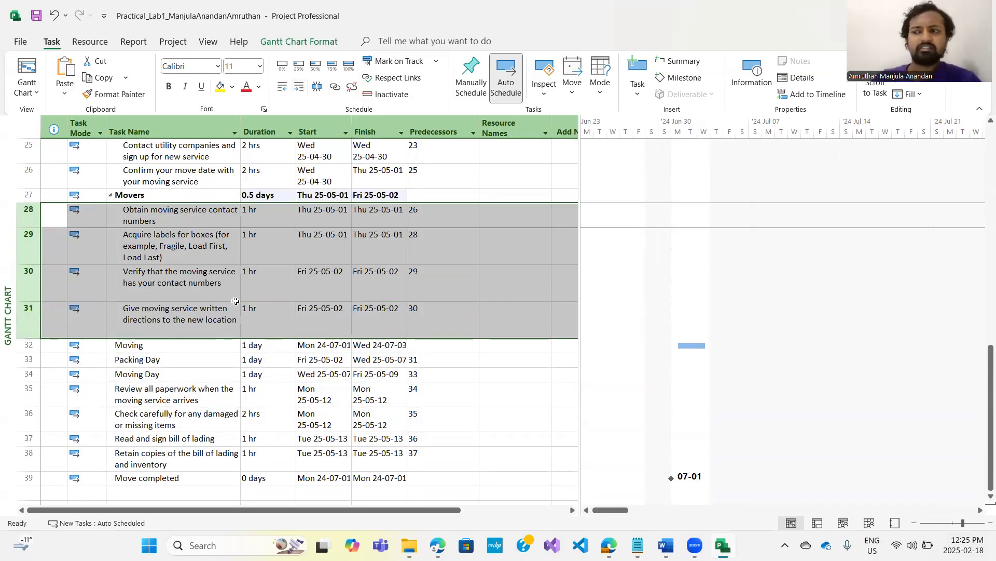
- Indent tasks 33 to 38, from Packing Day through retaining the bill of lading copies, under Moving
{"action": "scroll", "coordinate": [235, 301], "scroll_direction": "down", "scroll_amount": 3}
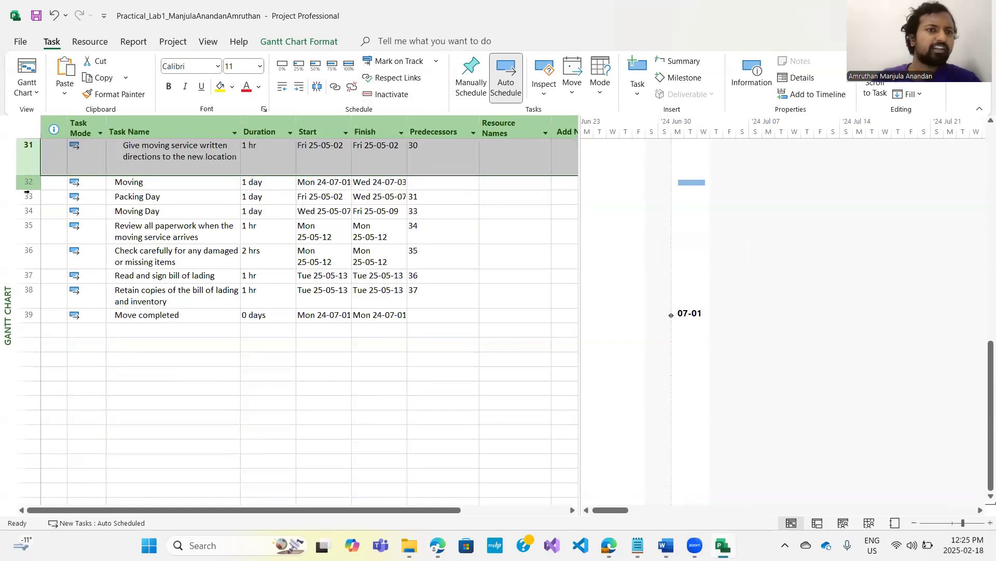
{"action": "left_click_drag", "start_coordinate": [26, 196], "coordinate": [27, 227]}
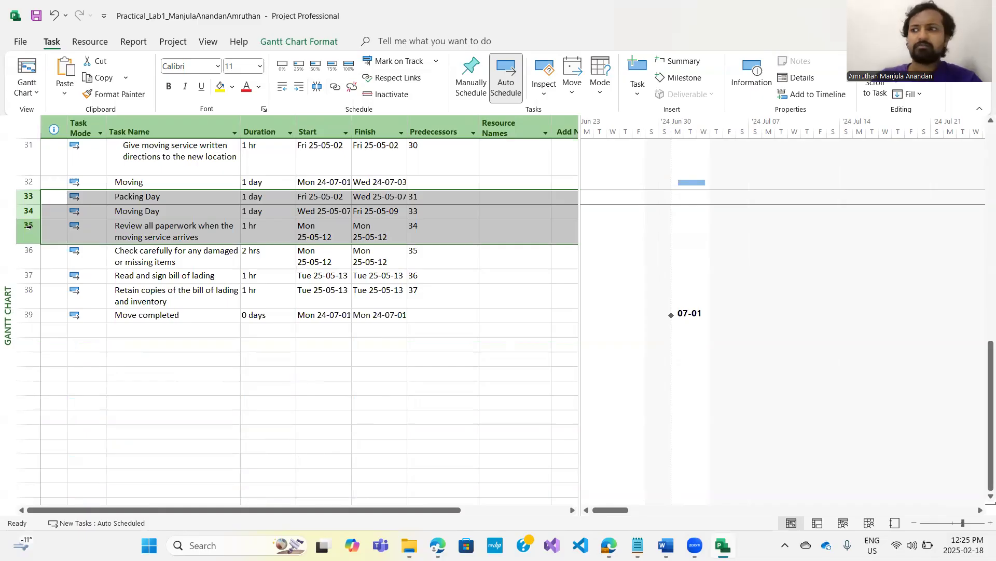
{"action": "left_click_drag", "start_coordinate": [26, 228], "coordinate": [29, 299]}
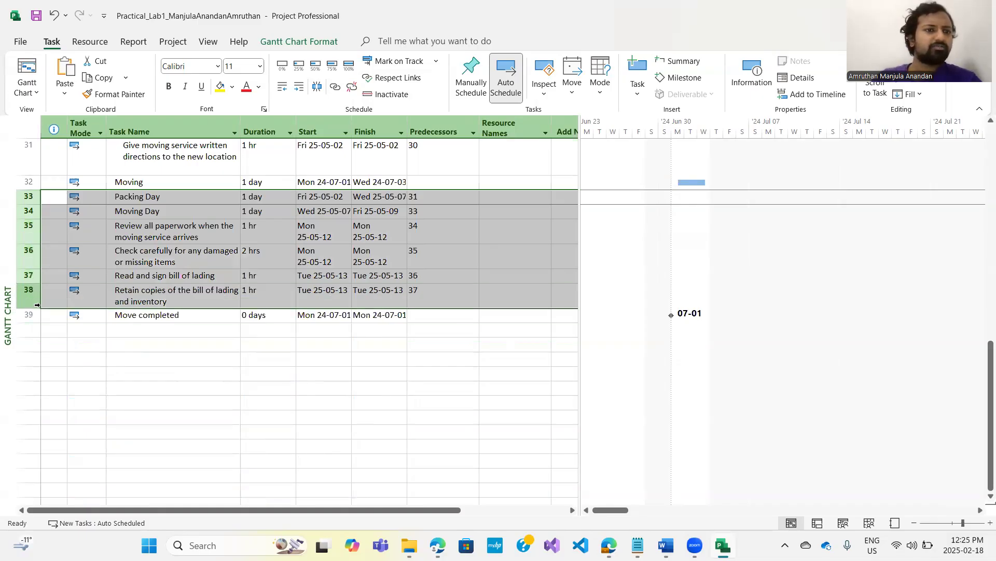
{"action": "left_click", "coordinate": [299, 89]}
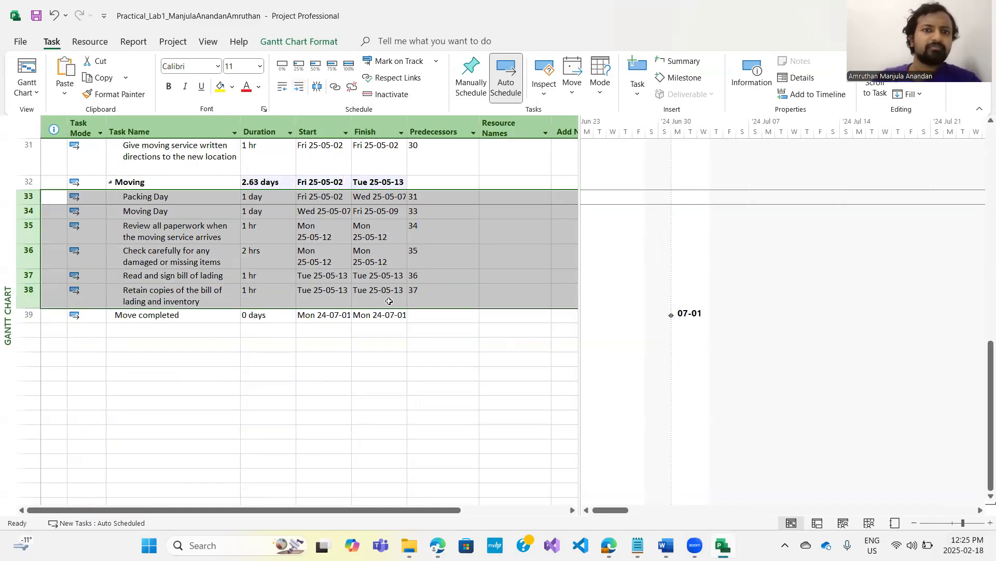
{"action": "left_click", "coordinate": [389, 301]}
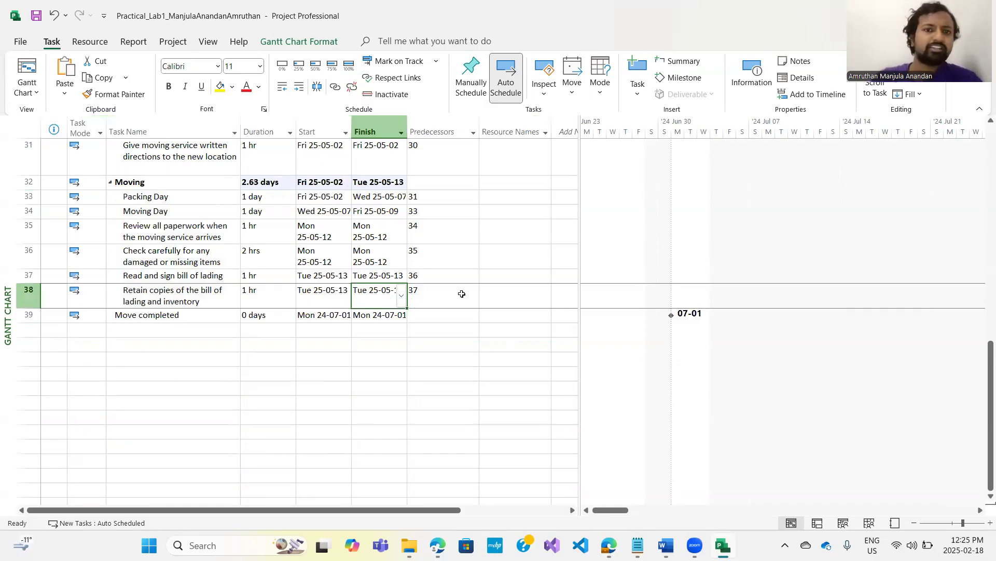
- Set the duration of task 12, Obtain estimates from several moving services, to one elapsed week (1 ew)
{"action": "scroll", "coordinate": [455, 293], "scroll_direction": "up", "scroll_amount": 3}
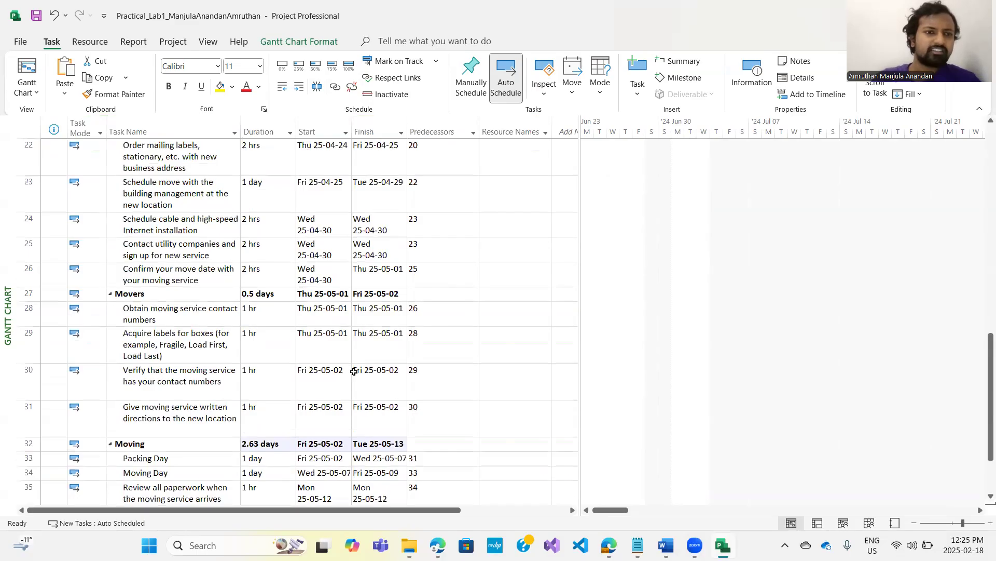
{"action": "scroll", "coordinate": [354, 371], "scroll_direction": "up", "scroll_amount": 2}
{"action": "scroll", "coordinate": [247, 344], "scroll_direction": "up", "scroll_amount": 4}
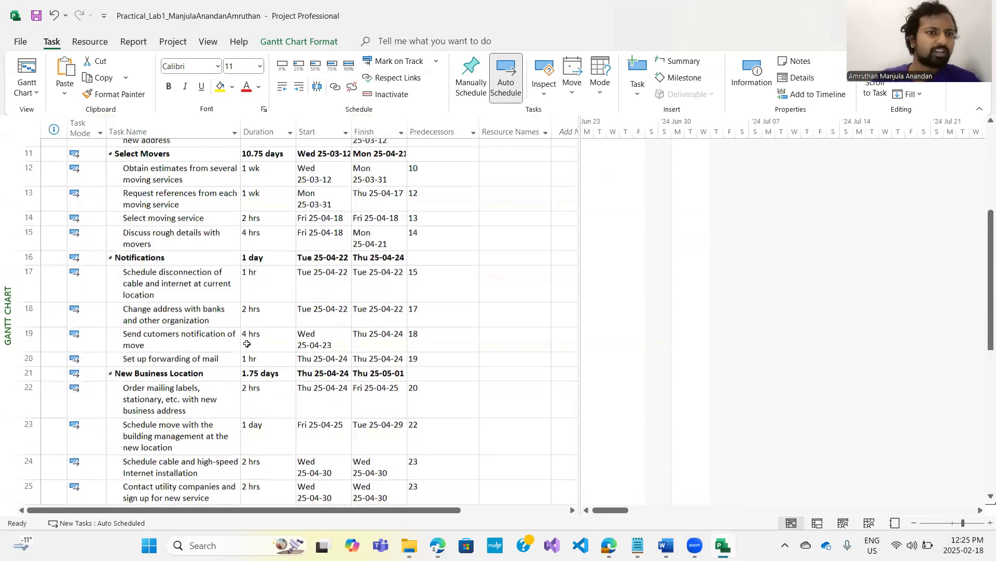
{"action": "double_click", "coordinate": [273, 262]}
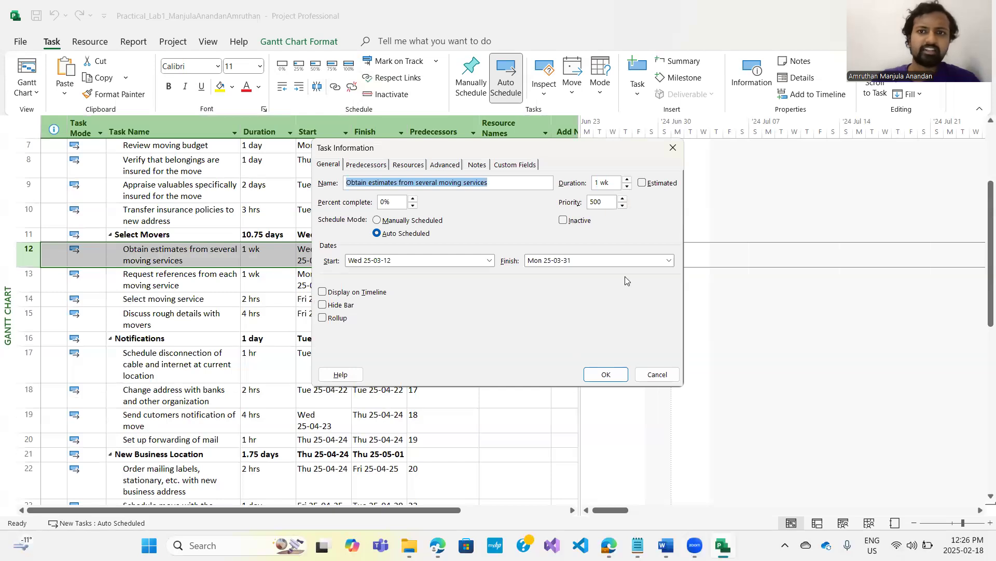
{"action": "left_click", "coordinate": [614, 185]}
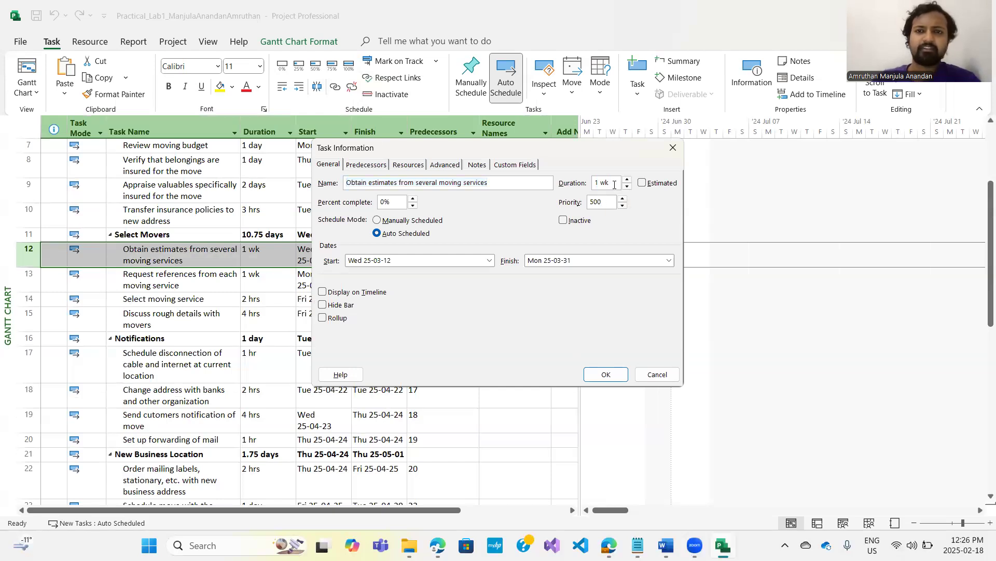
{"action": "key", "text": "shift+Left"}
{"action": "key", "text": "shift+Left"}
{"action": "type", "text": "ew"}
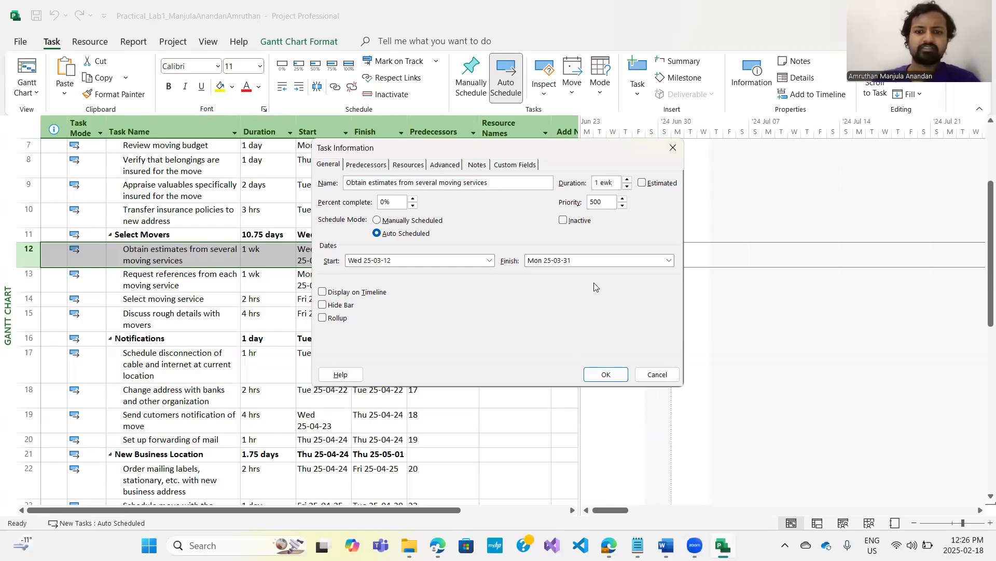
{"action": "key", "text": "BackSpace"}
{"action": "left_click", "coordinate": [610, 374]}
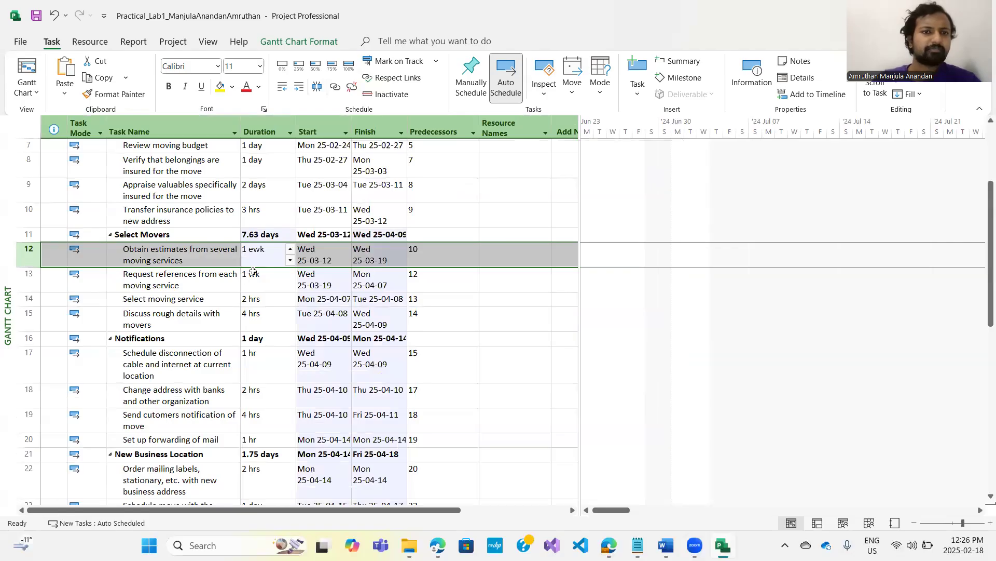
- Set the duration of task 13, Request references from each moving service, to one elapsed week (1 ewk)
{"action": "left_click", "coordinate": [255, 270]}
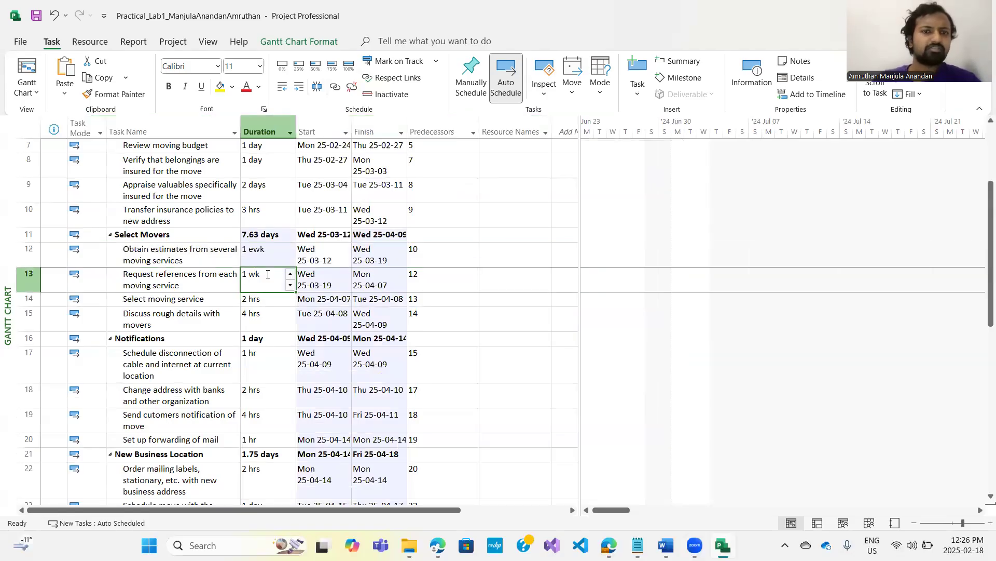
{"action": "left_click", "coordinate": [268, 274]}
{"action": "key", "text": "Left"}
{"action": "key", "text": "Left"}
{"action": "type", "text": "e"}
{"action": "key", "text": "Return"}
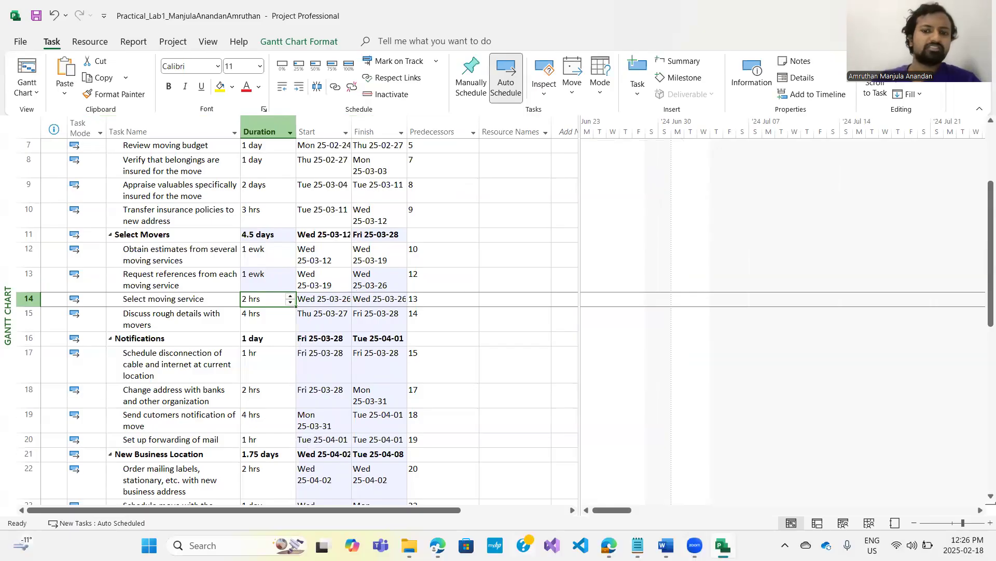
- Switch to the Practical Lab 1 document in Word and copy the four resource rows with their names, types and initials
{"action": "mouse_move", "coordinate": [666, 545]}
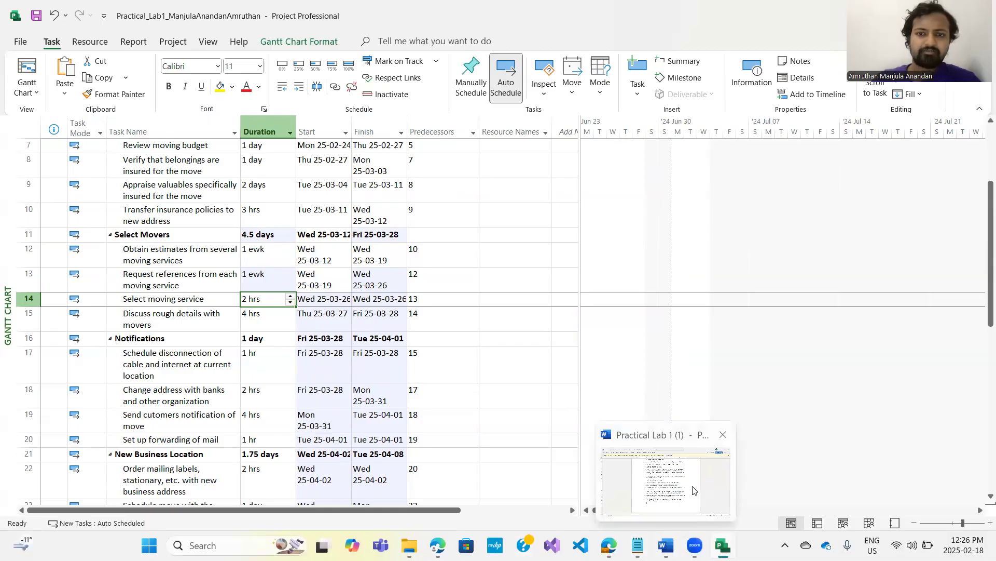
{"action": "left_click", "coordinate": [693, 491]}
{"action": "scroll", "coordinate": [419, 330], "scroll_direction": "up", "scroll_amount": 3}
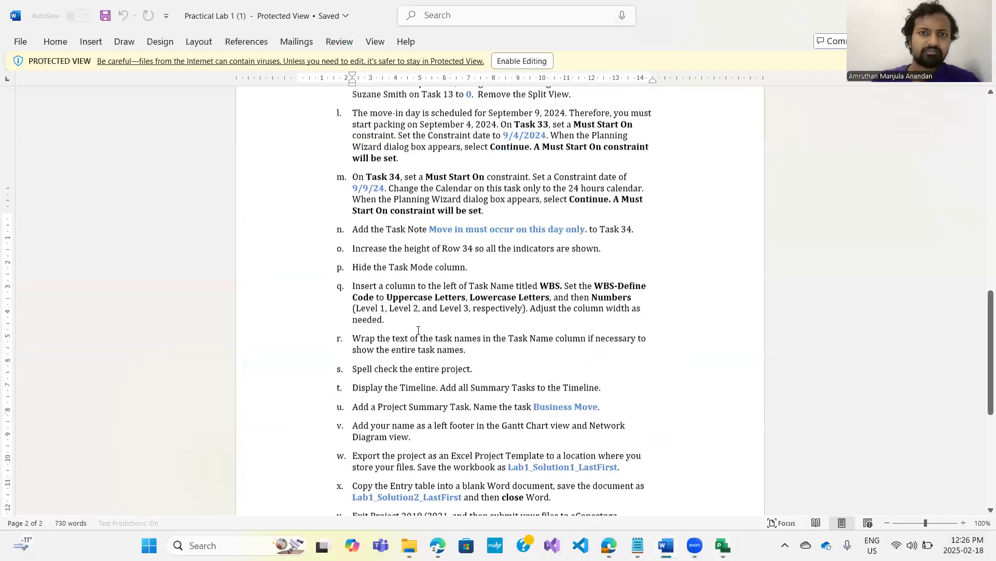
{"action": "scroll", "coordinate": [419, 330], "scroll_direction": "up", "scroll_amount": 12}
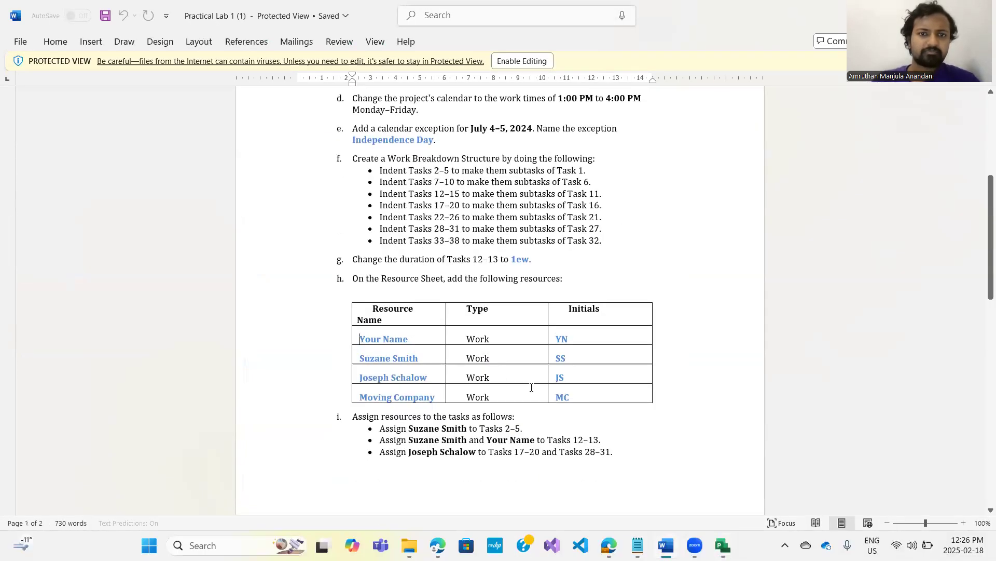
{"action": "left_click", "coordinate": [566, 396], "text": "shift"}
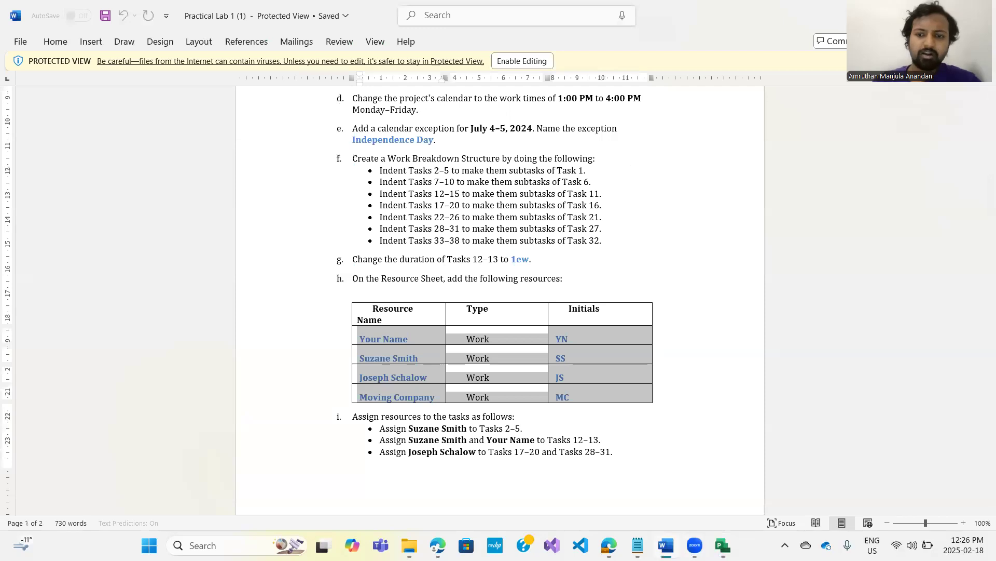
- Switch back to Project and paste the four copied work resources into the first rows of the Resource Sheet
{"action": "left_click", "coordinate": [713, 461]}
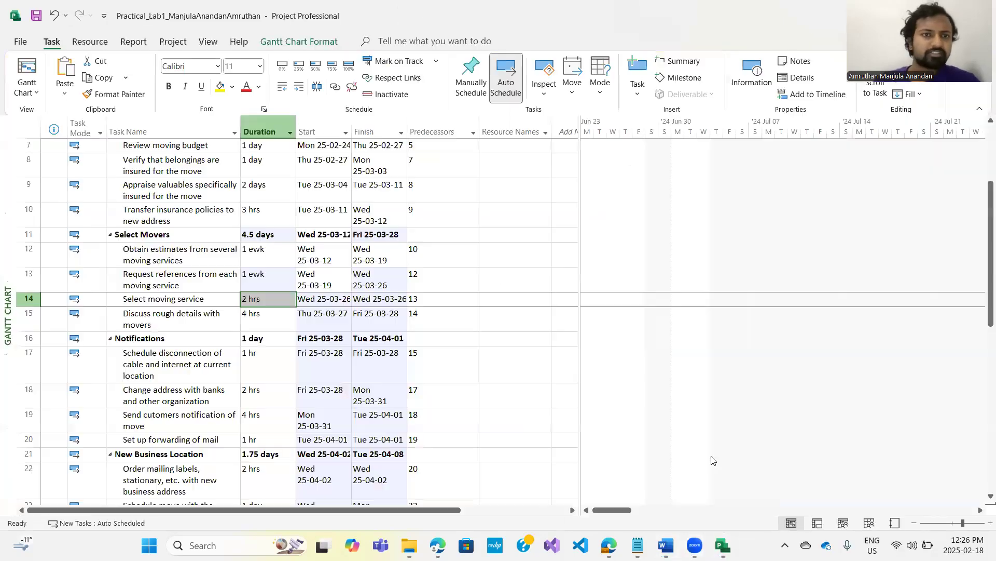
{"action": "left_click", "coordinate": [93, 44]}
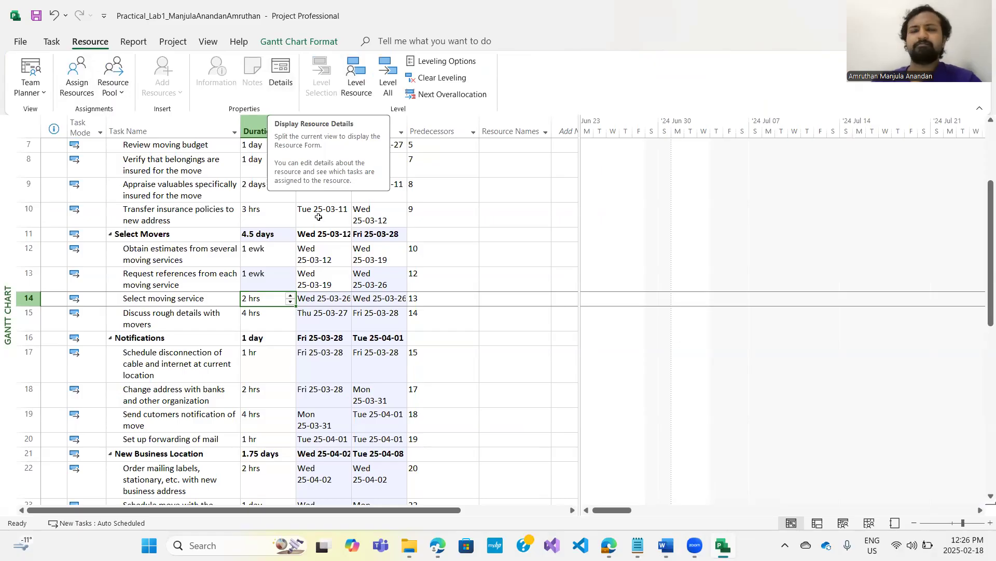
{"action": "left_click", "coordinate": [190, 42]}
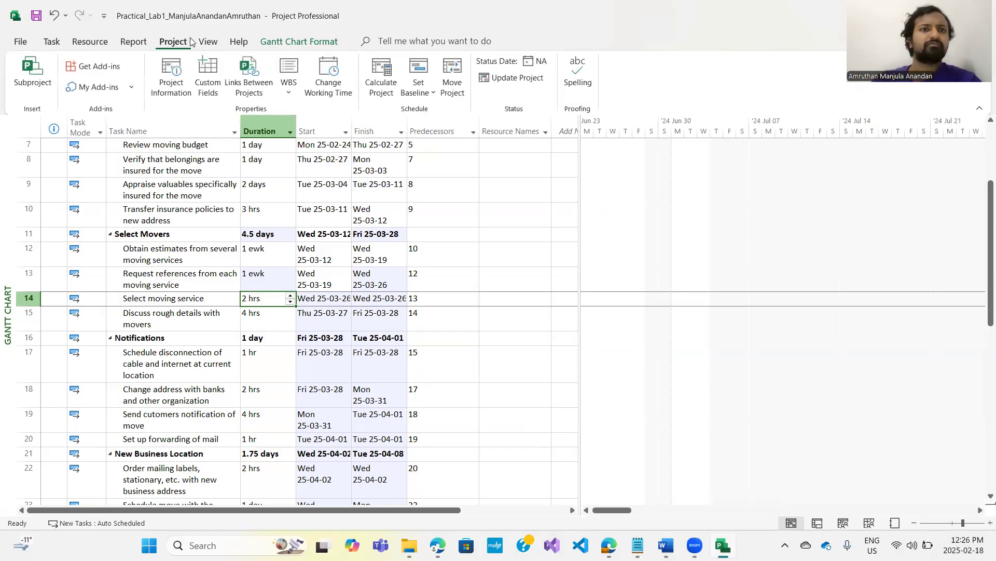
{"action": "left_click", "coordinate": [208, 42]}
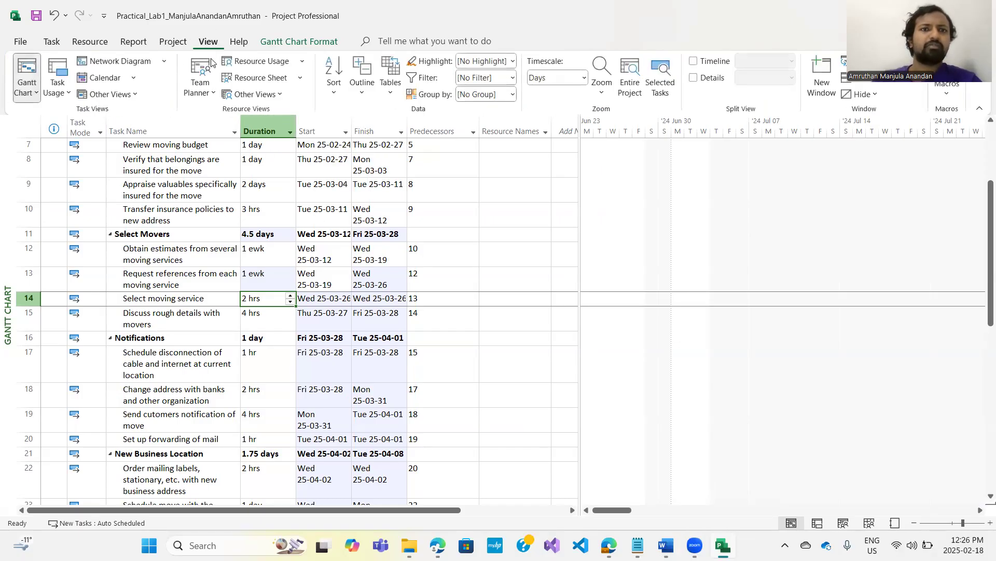
{"action": "left_click", "coordinate": [261, 78]}
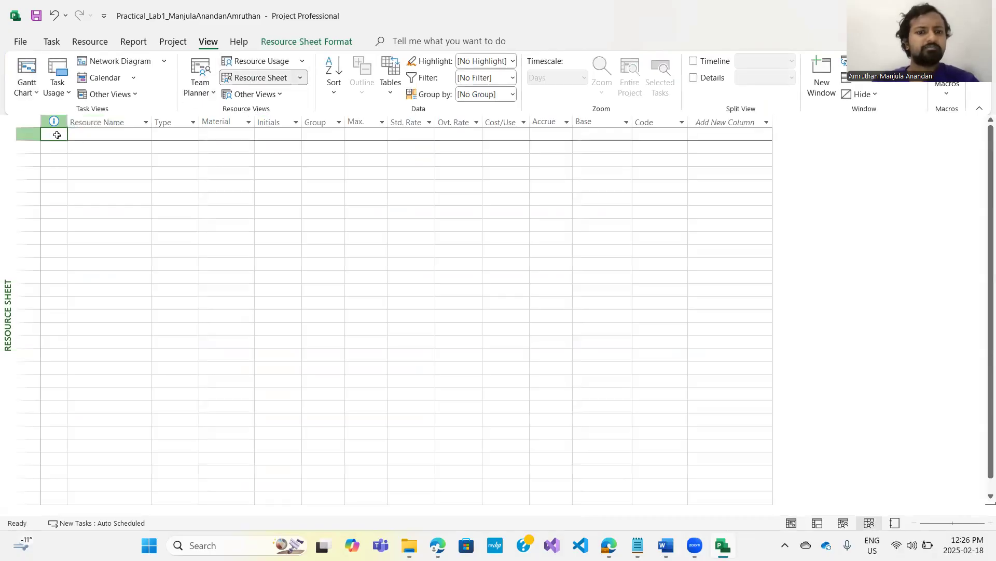
{"action": "left_click", "coordinate": [117, 136]}
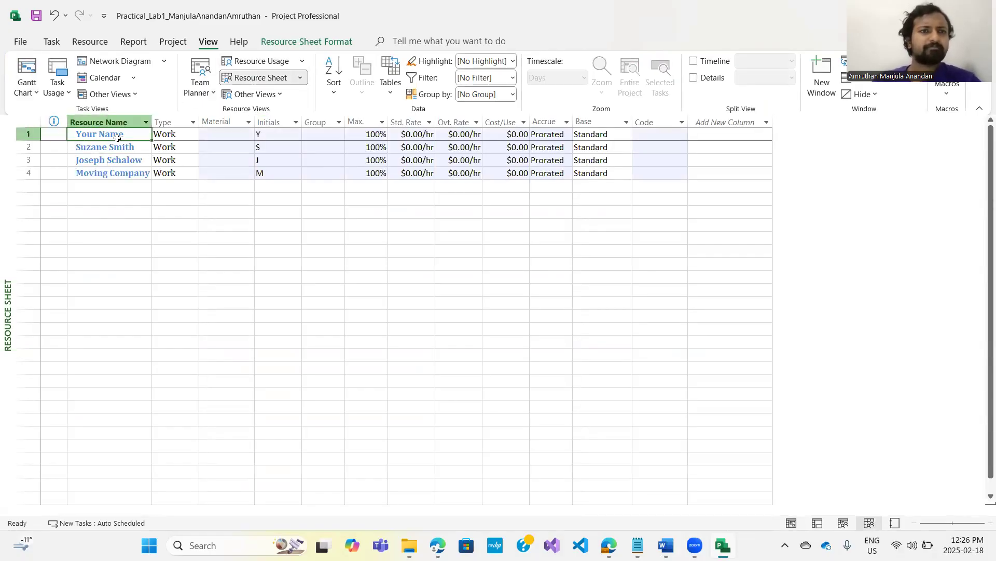
- Replace the Your Name placeholder resource with the project author's full name and enter the author's initials
{"action": "double_click", "coordinate": [116, 136]}
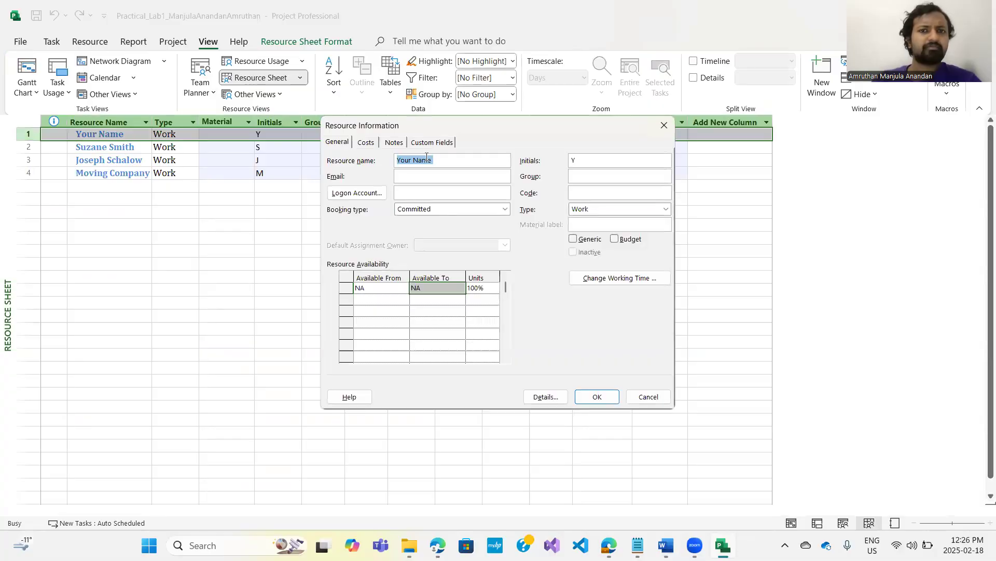
{"action": "type", "text": "Am"}
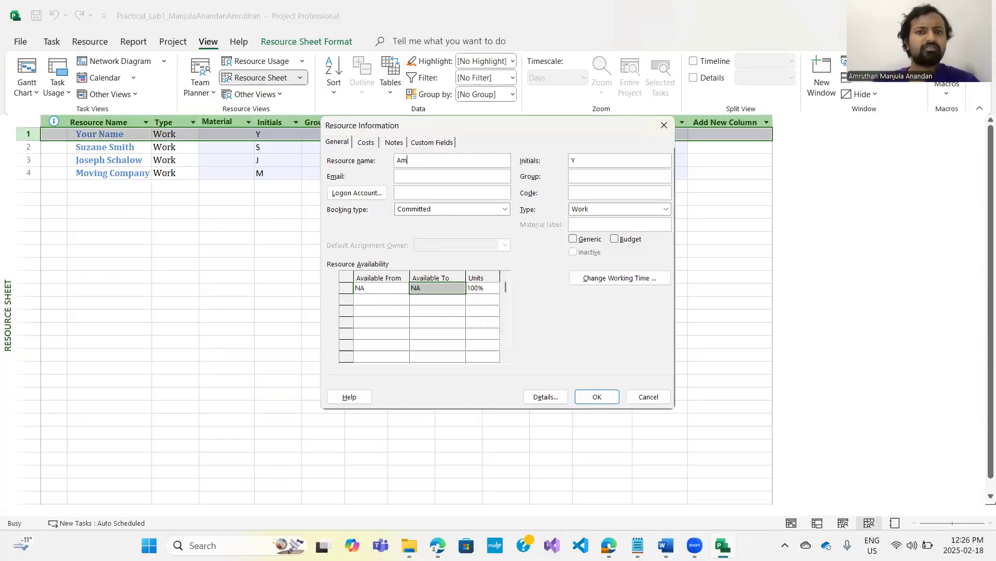
{"action": "type", "text": "ruthan Manju"}
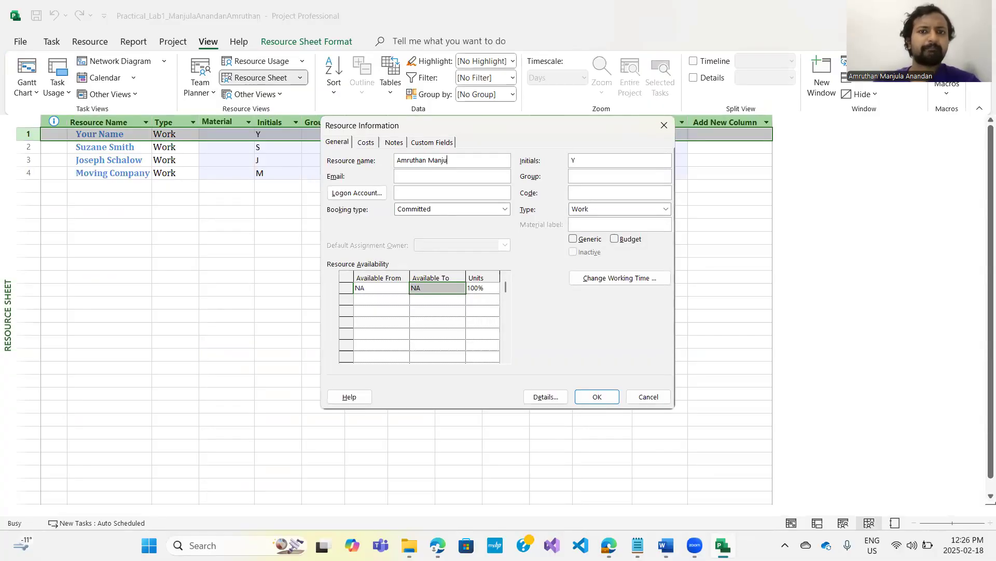
{"action": "type", "text": "la Anandan"}
{"action": "key", "text": "ctrl+a"}
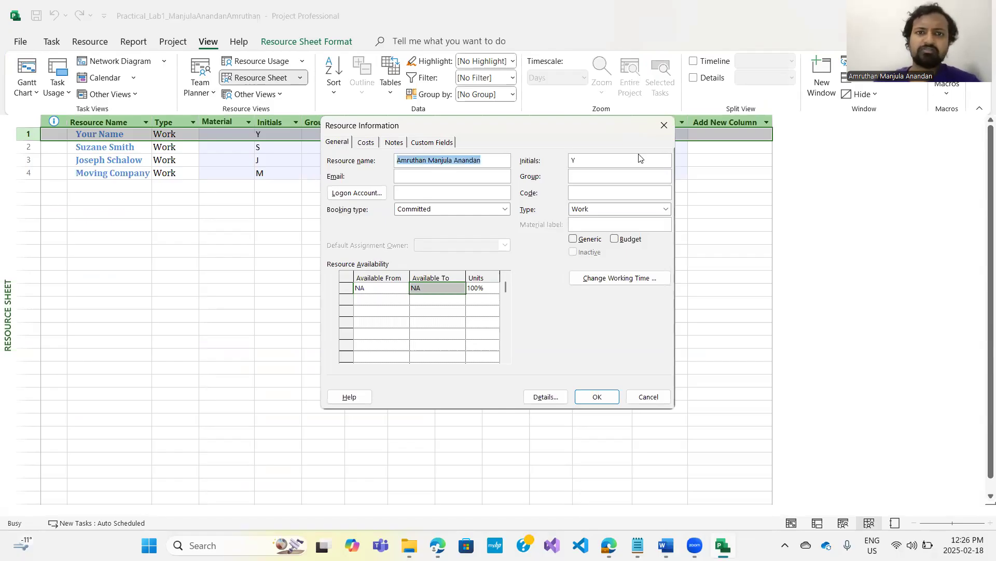
{"action": "left_click", "coordinate": [607, 160]}
{"action": "key", "text": "ctrl+a"}
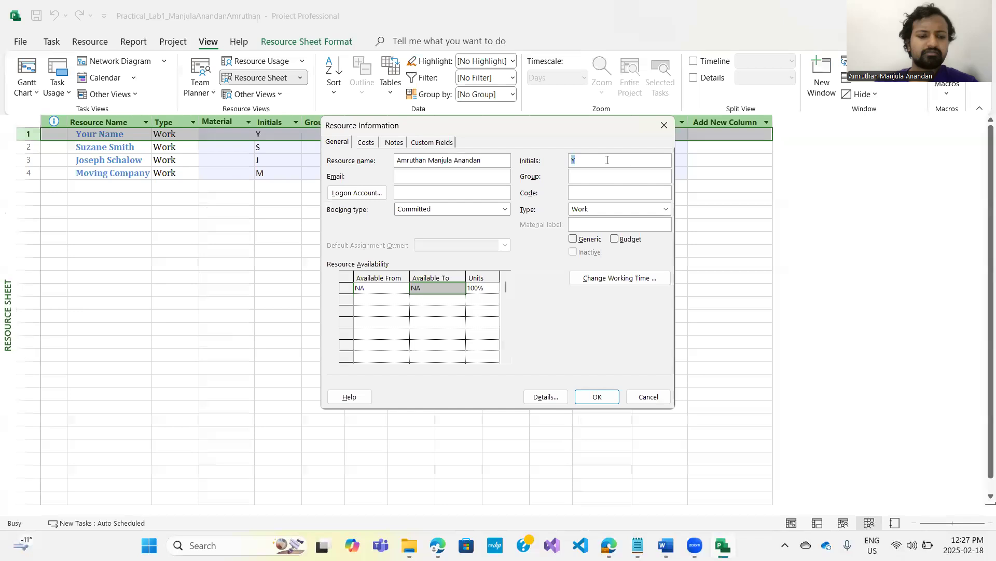
{"action": "type", "text": "AMA"}
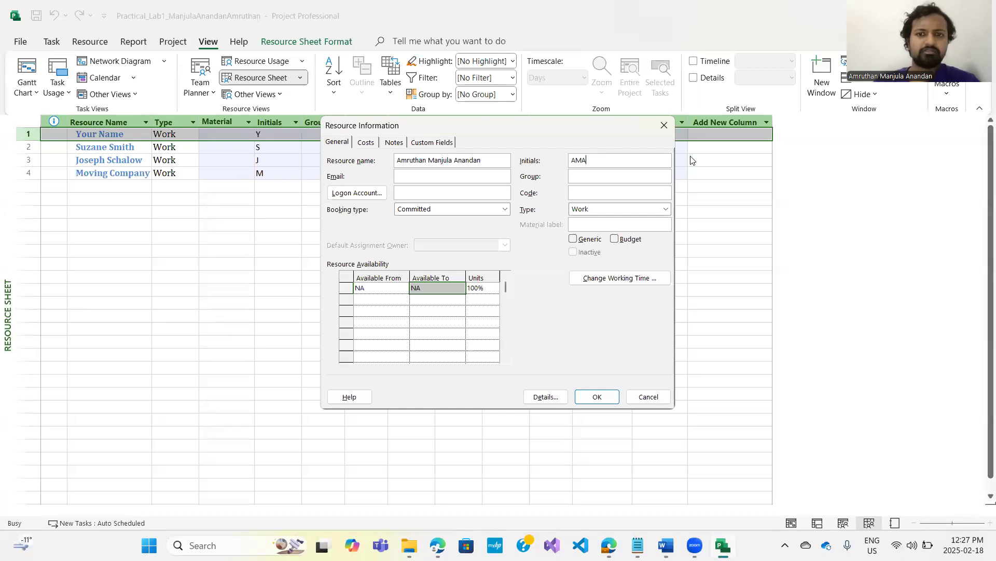
{"action": "left_click", "coordinate": [597, 397]}
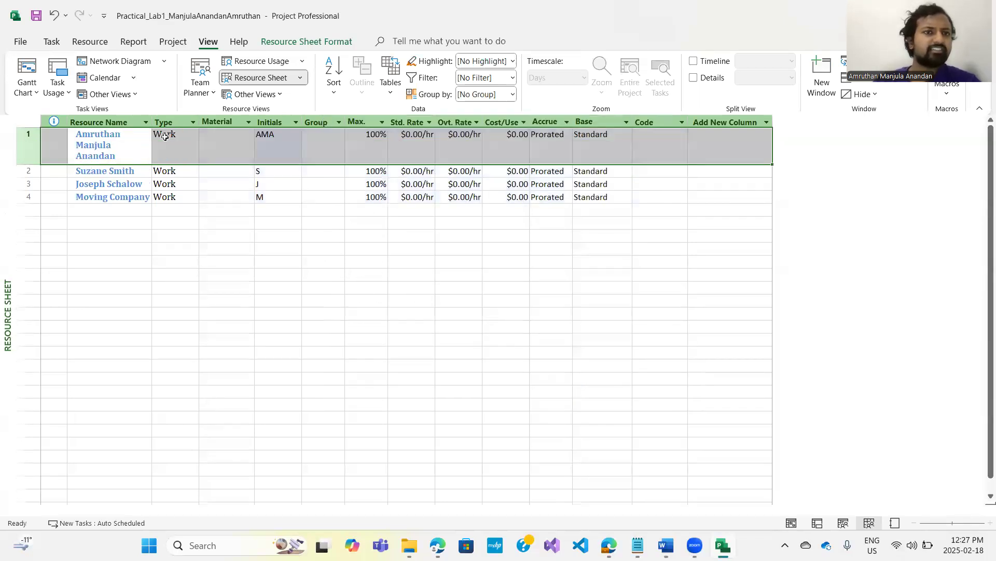
- Set the initials of resources 2, 3 and 4 to SS, JS and MC
{"action": "left_click", "coordinate": [276, 171]}
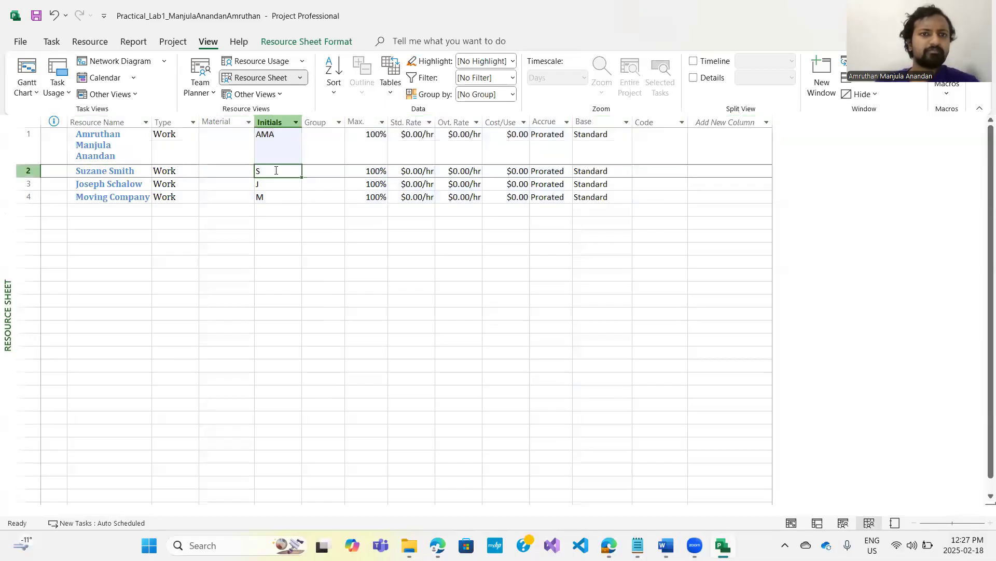
{"action": "left_click", "coordinate": [276, 170]}
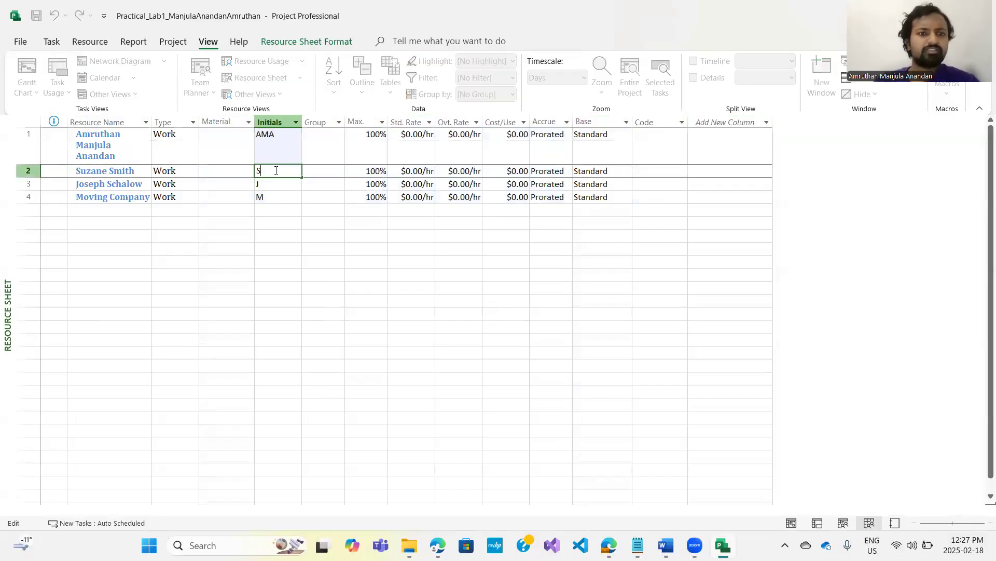
{"action": "type", "text": "S"}
{"action": "left_click", "coordinate": [271, 183]}
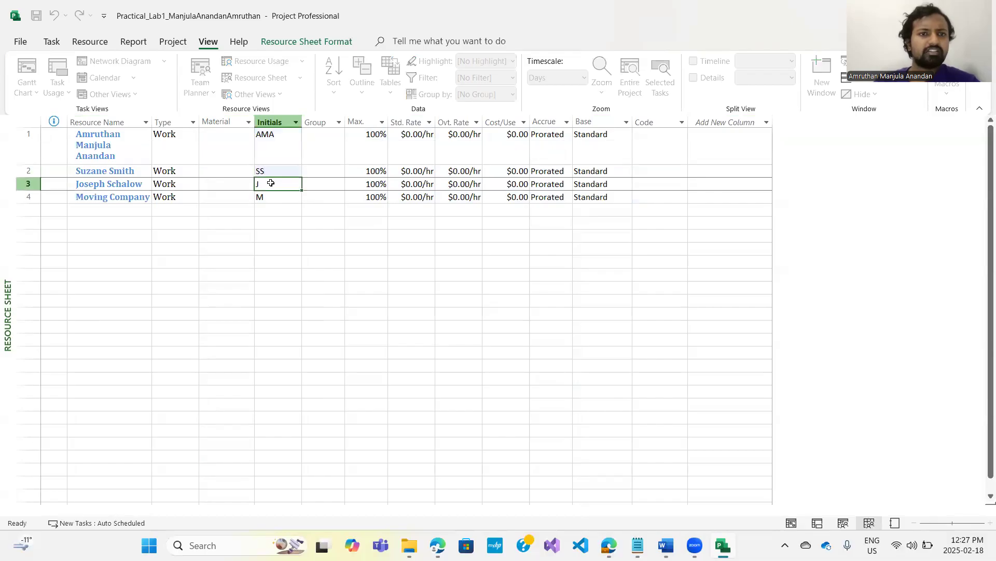
{"action": "left_click", "coordinate": [271, 183]}
{"action": "type", "text": "S"}
{"action": "left_click", "coordinate": [267, 197]}
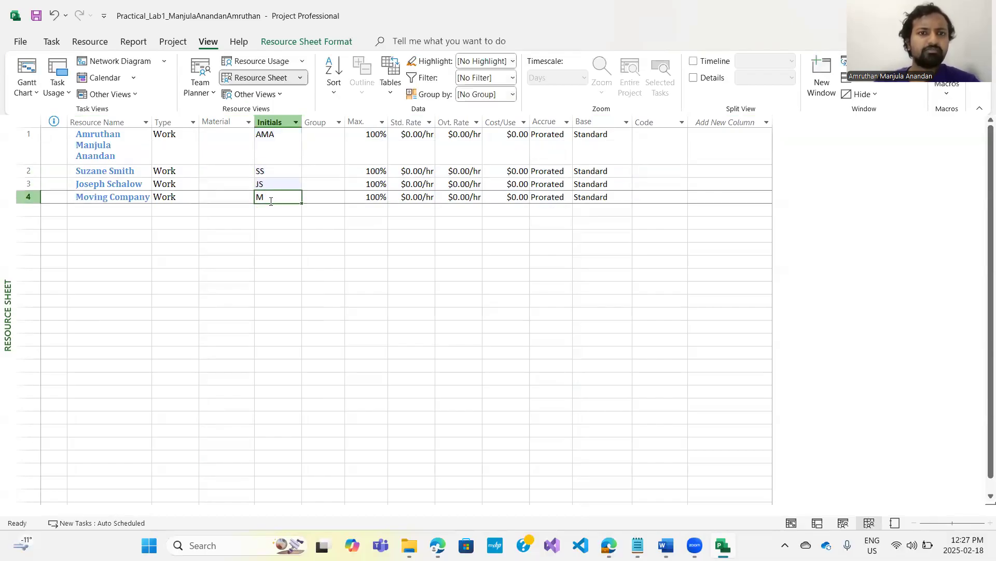
{"action": "left_click", "coordinate": [271, 201]}
{"action": "type", "text": "C"}
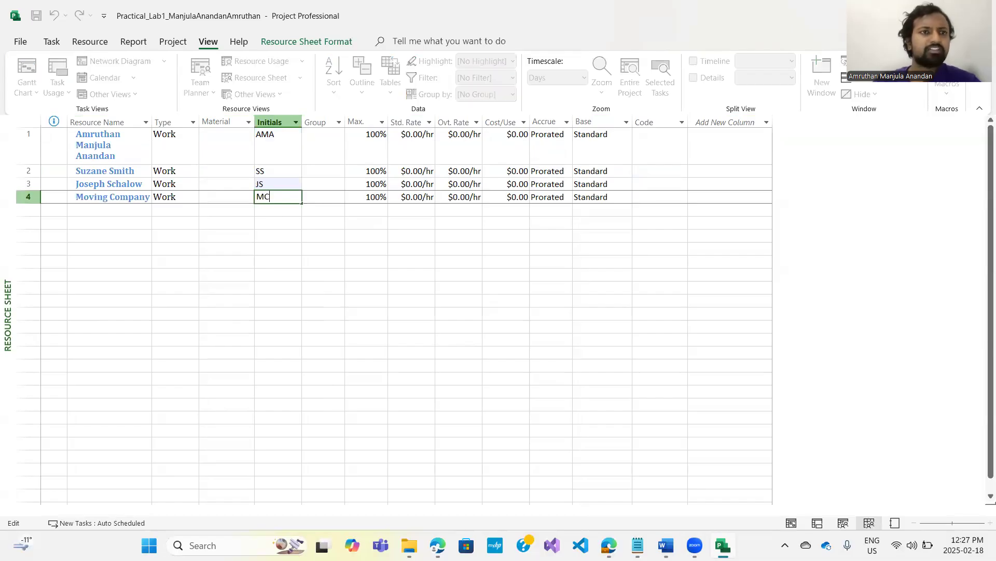
{"action": "key", "text": "Return"}
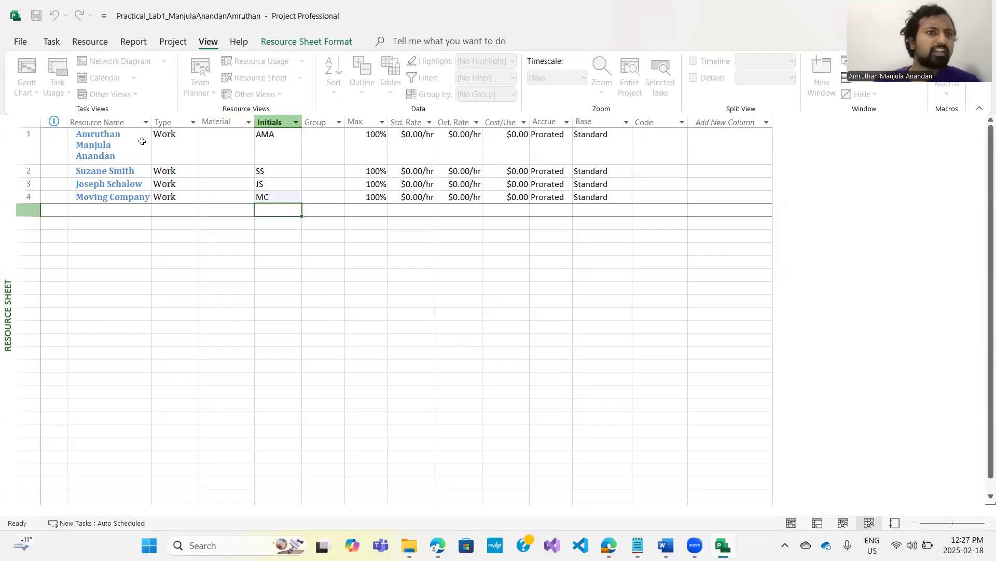
- Return to the Gantt Chart view and bring up the resource assignment notes in Notepad beside it
{"action": "left_click", "coordinate": [20, 72]}
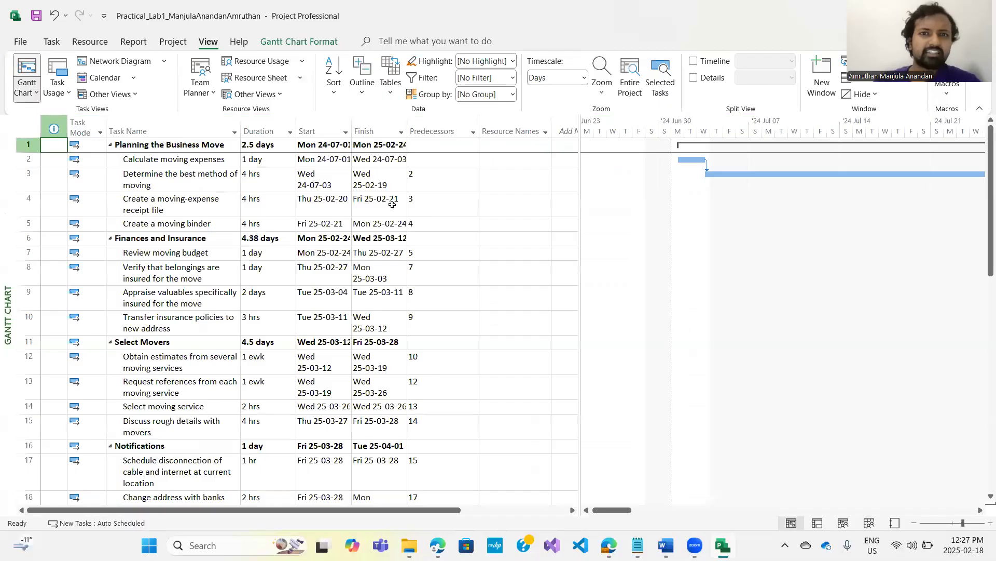
{"action": "mouse_move", "coordinate": [638, 545]}
{"action": "left_click", "coordinate": [653, 499]}
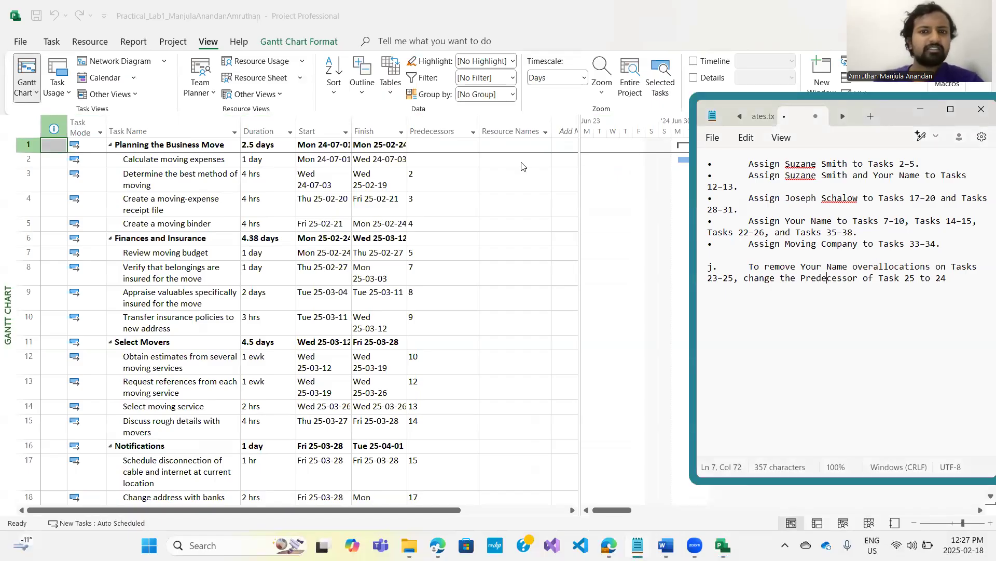
- Assign the resource with initials SS to task 3, Determine the best method of moving
{"action": "left_click", "coordinate": [507, 179]}
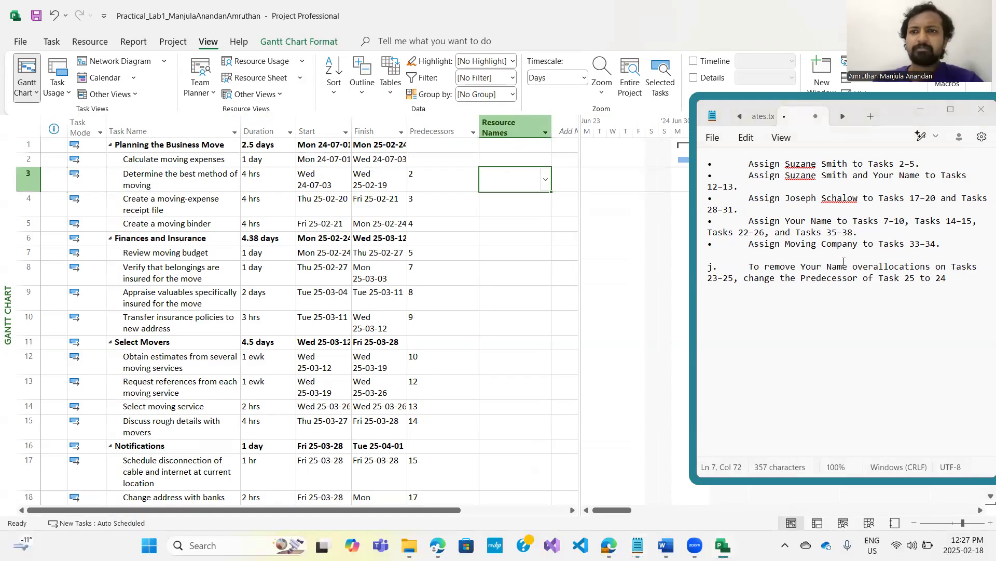
{"action": "left_click", "coordinate": [545, 181]}
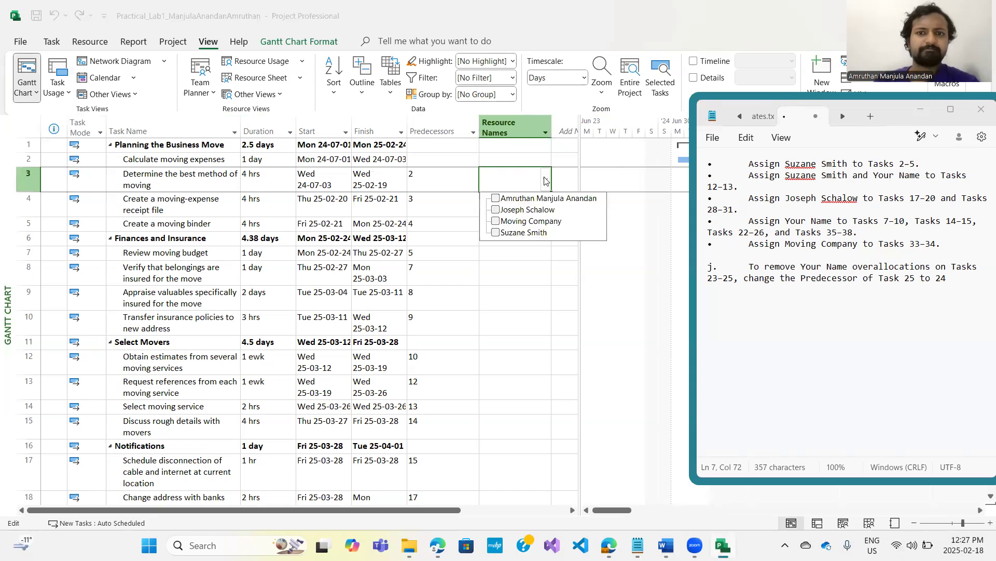
{"action": "left_click", "coordinate": [537, 234]}
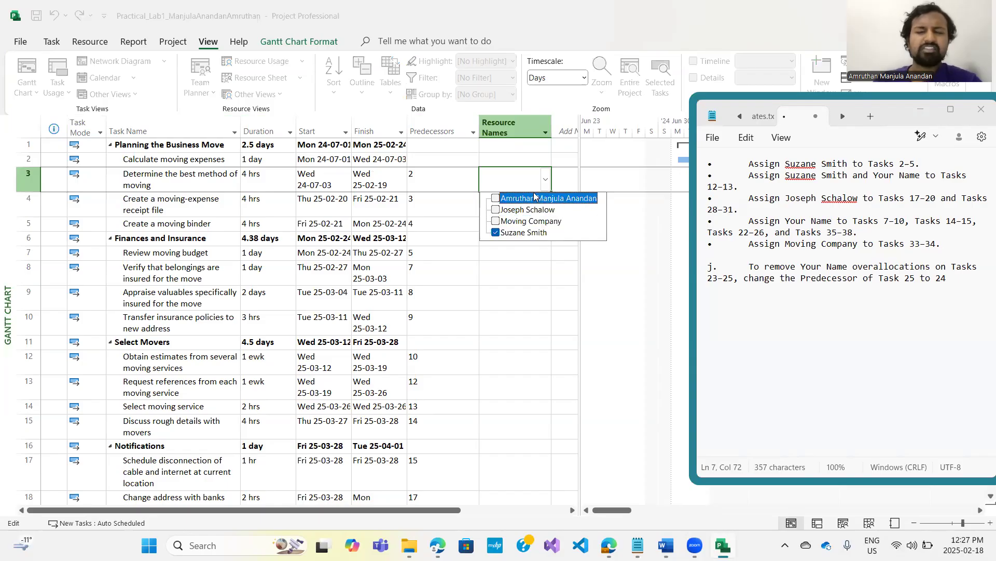
{"action": "left_click", "coordinate": [576, 177]}
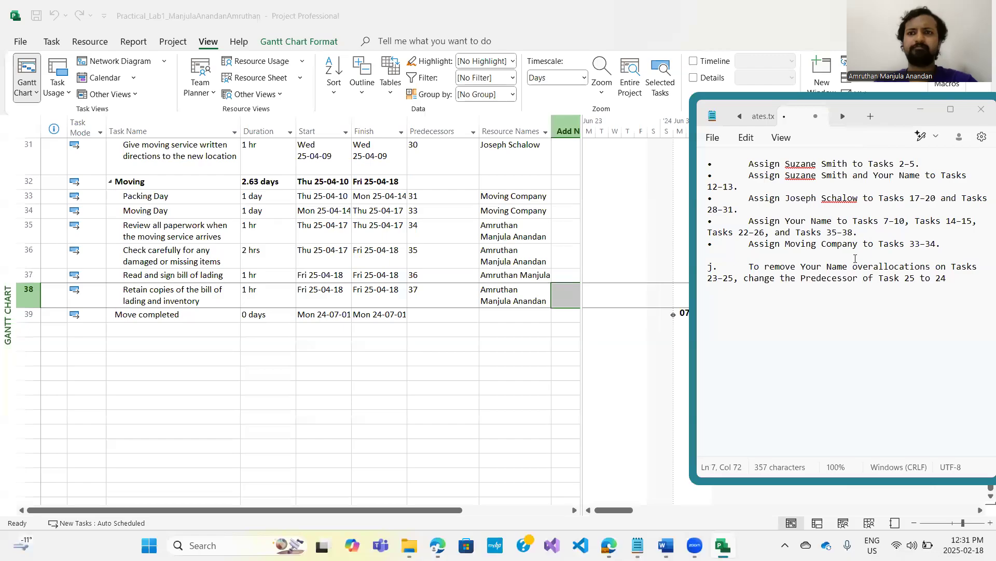
- Examine the overallocation instruction in the notes and check the task list for overallocated-resource indicators, including those on tasks 23–25
{"action": "left_click", "coordinate": [849, 278]}
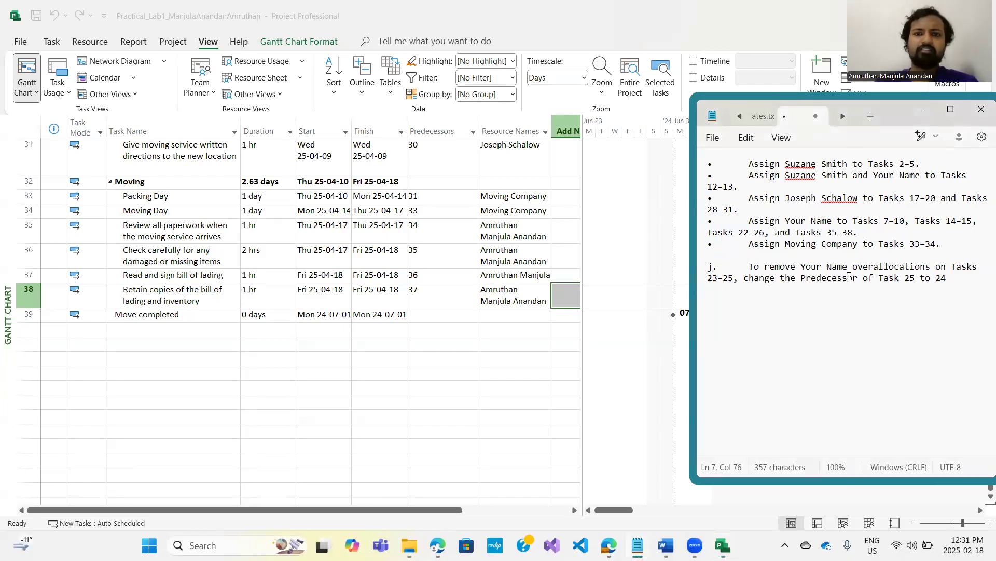
{"action": "left_click", "coordinate": [524, 222]}
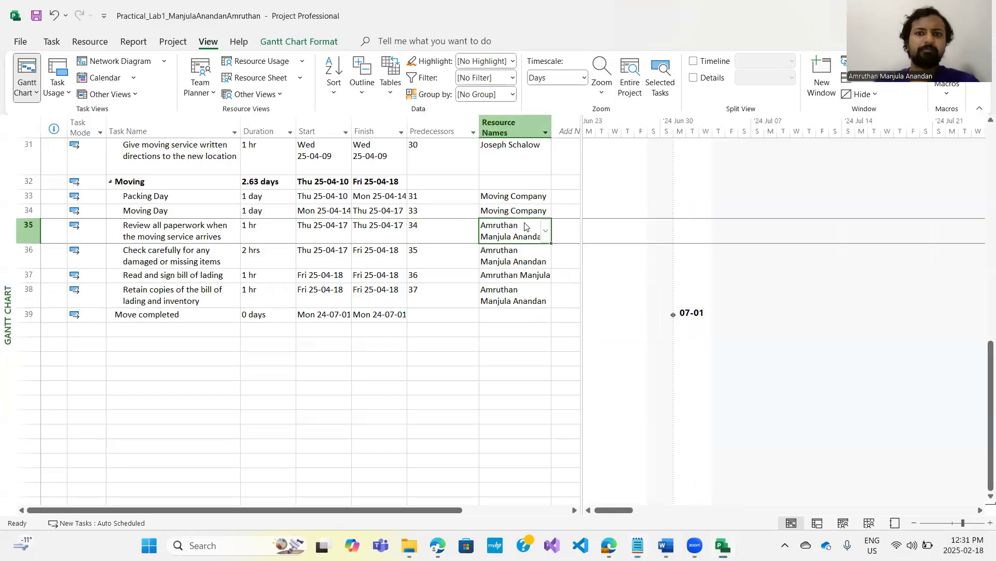
{"action": "scroll", "coordinate": [525, 222], "scroll_direction": "up", "scroll_amount": 2}
{"action": "scroll", "coordinate": [524, 222], "scroll_direction": "up", "scroll_amount": 3}
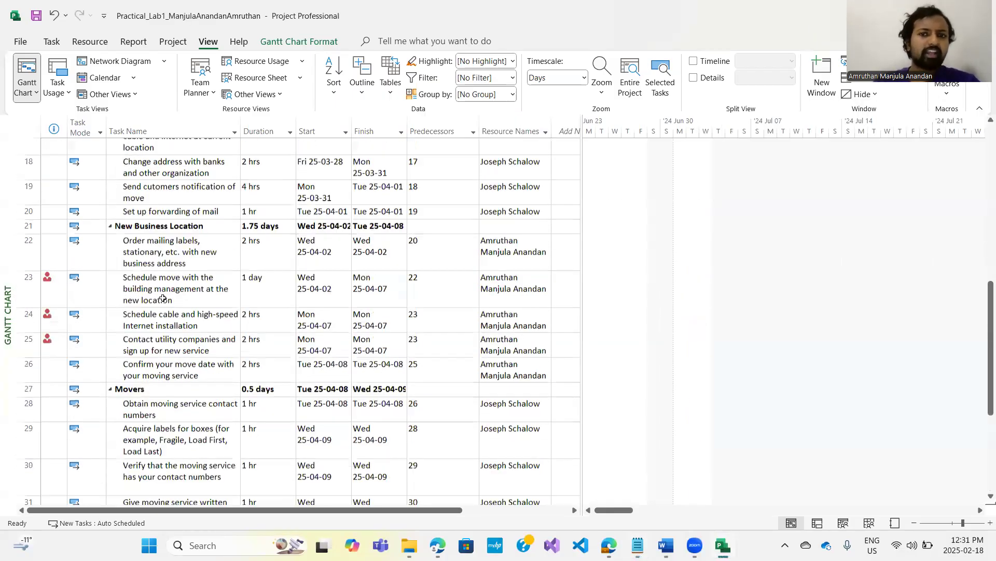
{"action": "scroll", "coordinate": [524, 222], "scroll_direction": "up", "scroll_amount": 1}
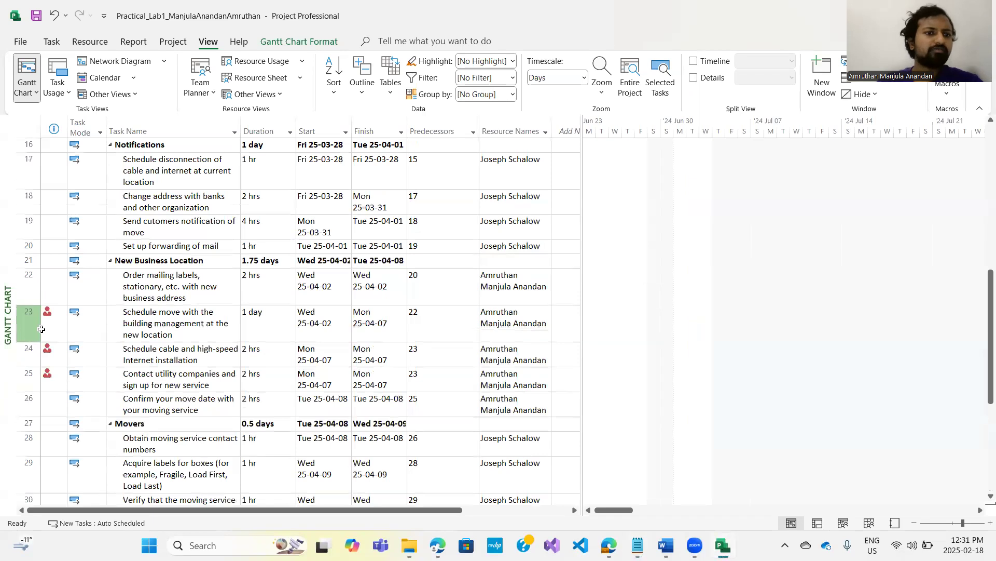
{"action": "mouse_move", "coordinate": [47, 316]}
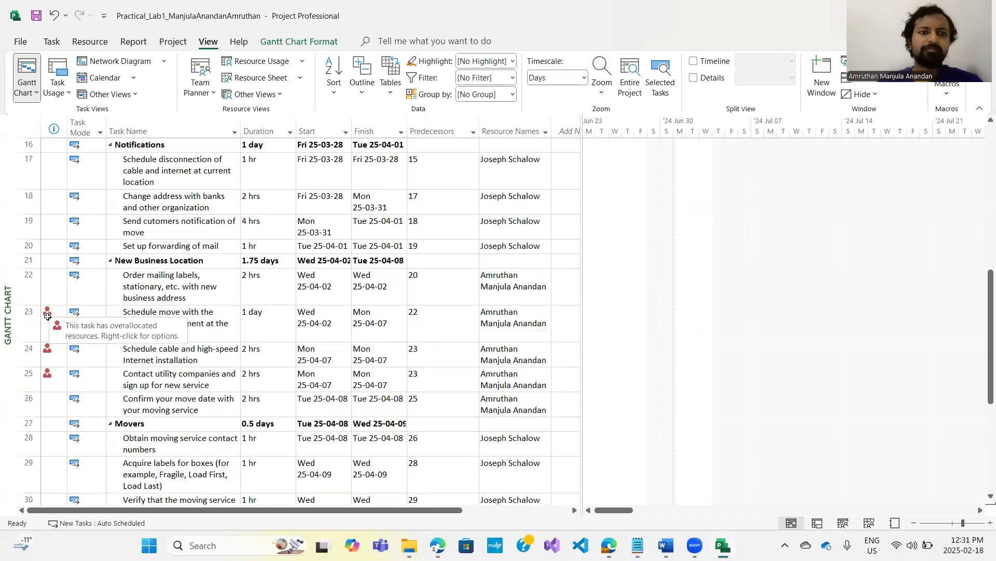
{"action": "scroll", "coordinate": [401, 330], "scroll_direction": "down", "scroll_amount": 6}
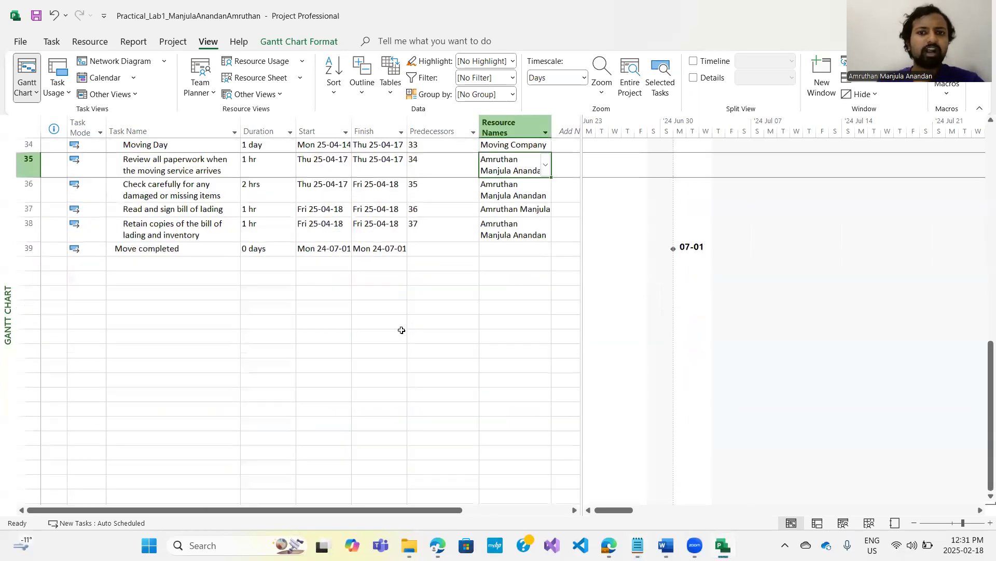
{"action": "scroll", "coordinate": [402, 330], "scroll_direction": "up", "scroll_amount": 2}
{"action": "scroll", "coordinate": [372, 382], "scroll_direction": "up", "scroll_amount": 3}
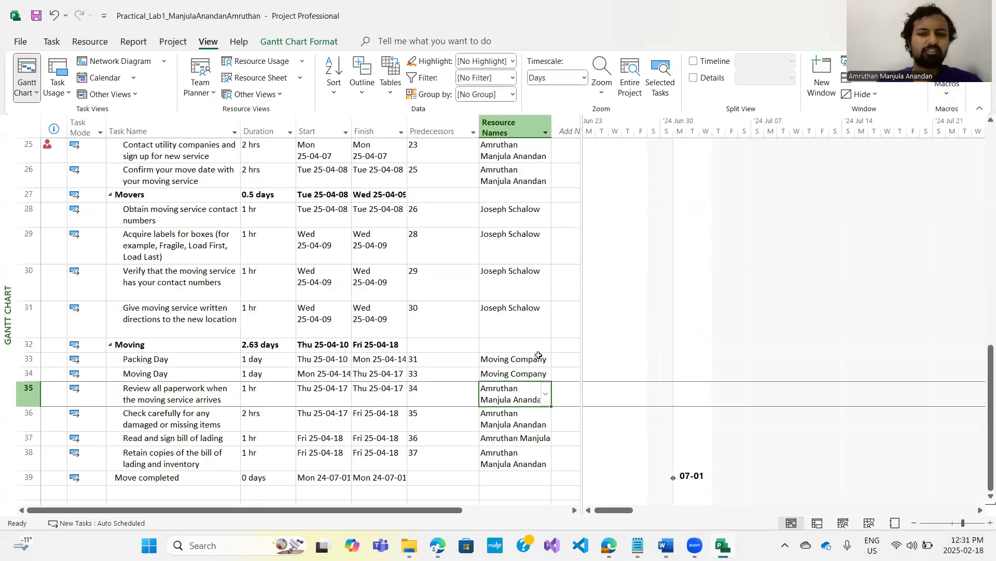
{"action": "scroll", "coordinate": [539, 355], "scroll_direction": "up", "scroll_amount": 8}
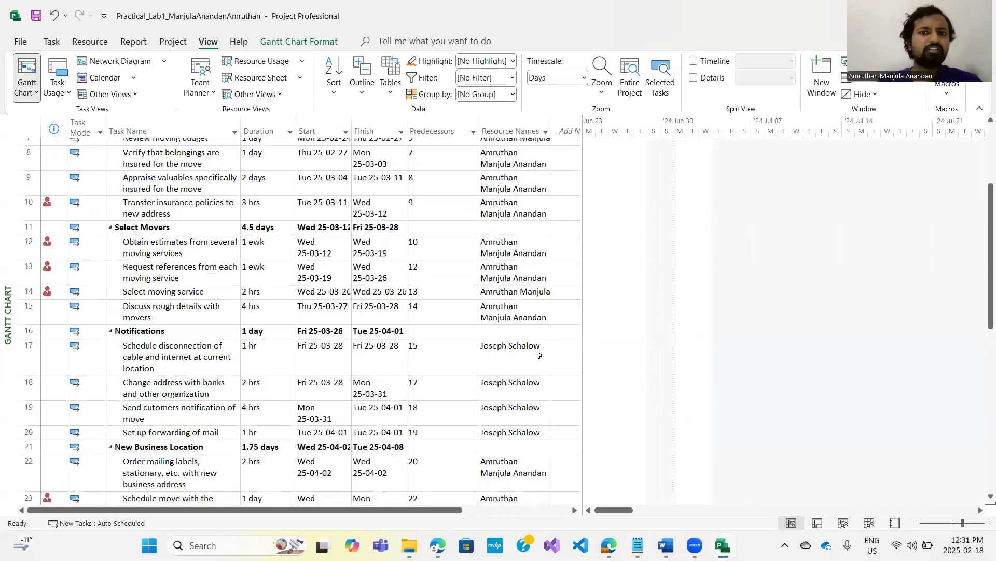
{"action": "scroll", "coordinate": [278, 254], "scroll_direction": "up", "scroll_amount": 3}
{"action": "scroll", "coordinate": [353, 413], "scroll_direction": "down", "scroll_amount": 8}
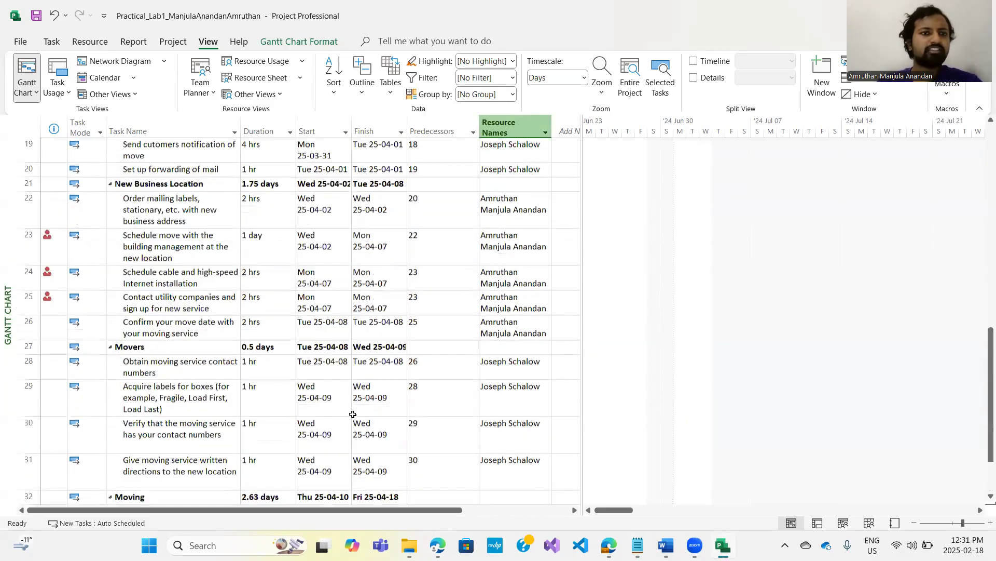
{"action": "scroll", "coordinate": [353, 414], "scroll_direction": "down", "scroll_amount": 3}
{"action": "scroll", "coordinate": [353, 414], "scroll_direction": "up", "scroll_amount": 5}
{"action": "scroll", "coordinate": [361, 387], "scroll_direction": "down", "scroll_amount": 1}
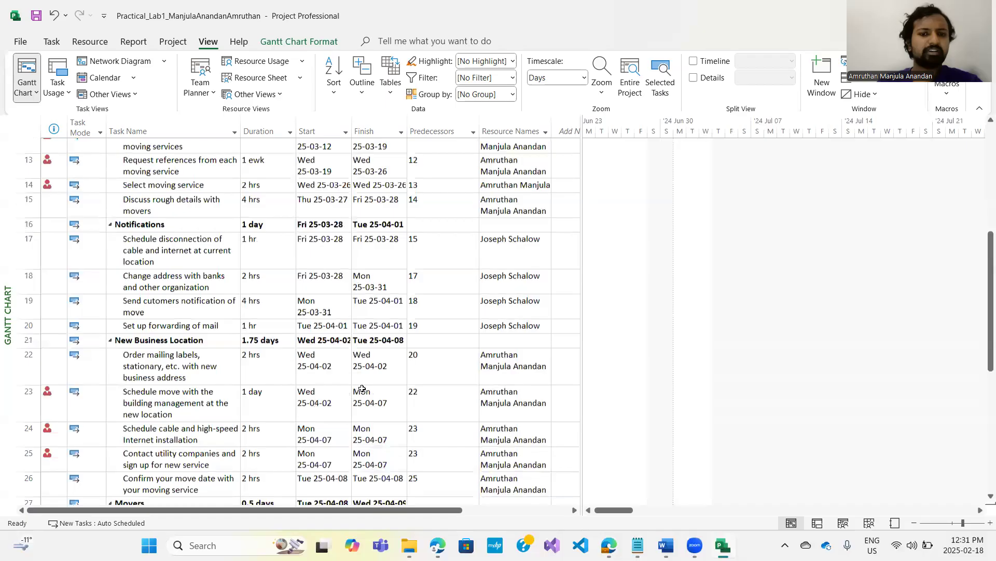
- Set the predecessor of task 25, Contact utility companies and sign up for new service, to 24
{"action": "scroll", "coordinate": [429, 444], "scroll_direction": "down", "scroll_amount": 1}
{"action": "left_click", "coordinate": [429, 444]}
{"action": "type", "text": "24"}
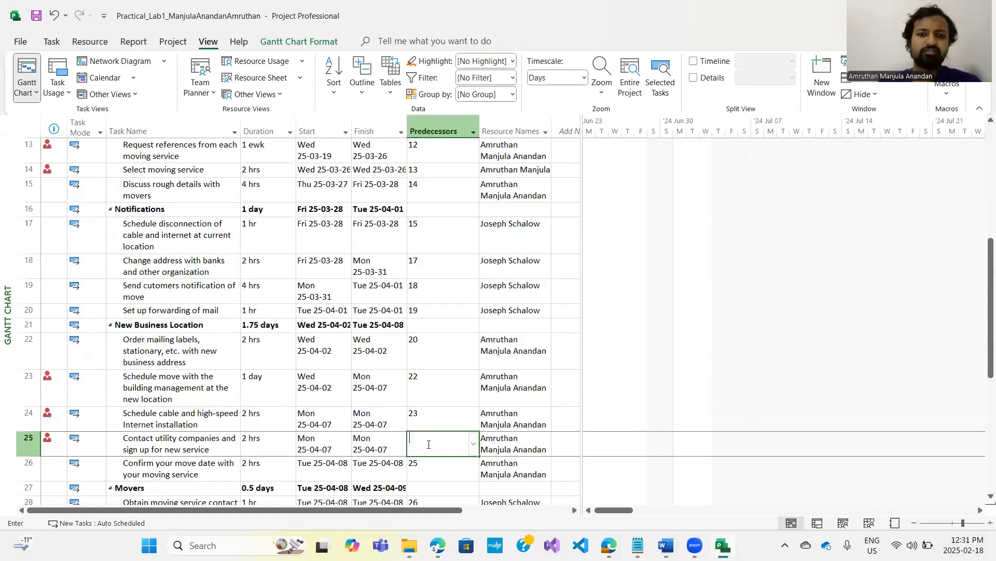
{"action": "key", "text": "Return"}
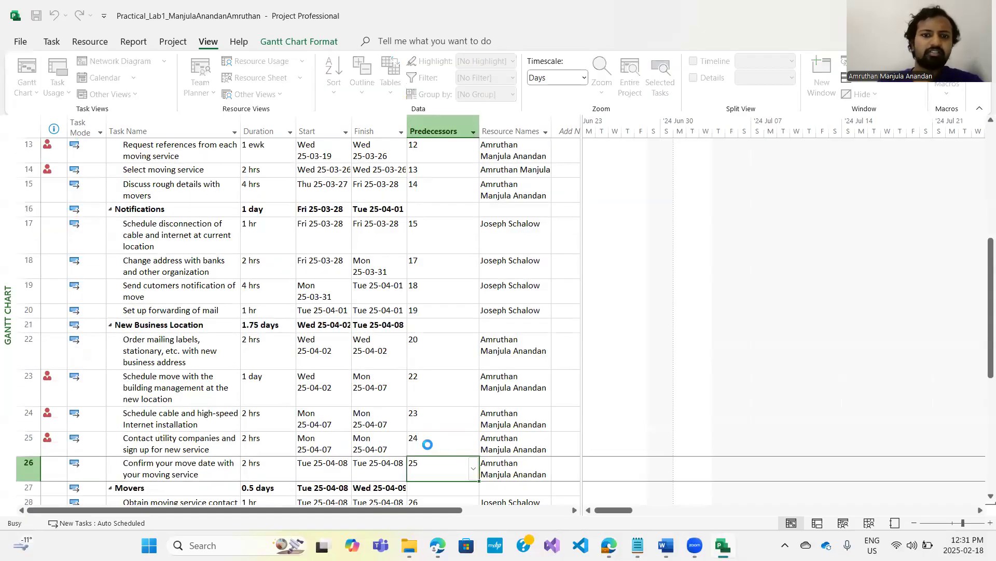
- Show the Task Details Form for task 12, Obtain estimates from several moving services, below the Gantt chart
{"action": "scroll", "coordinate": [429, 444], "scroll_direction": "down", "scroll_amount": 3}
{"action": "scroll", "coordinate": [429, 445], "scroll_direction": "up", "scroll_amount": 6}
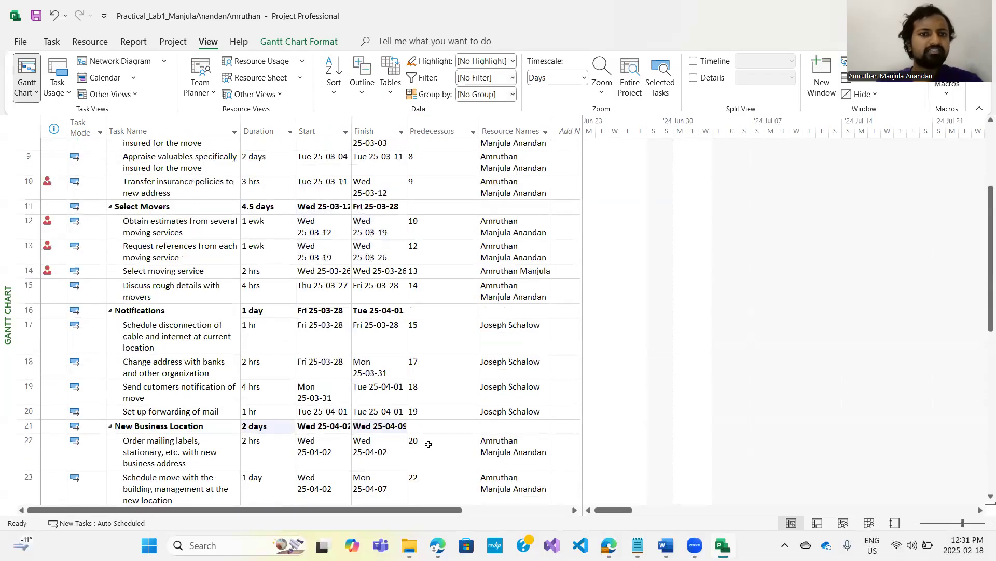
{"action": "scroll", "coordinate": [35, 331], "scroll_direction": "down", "scroll_amount": 1}
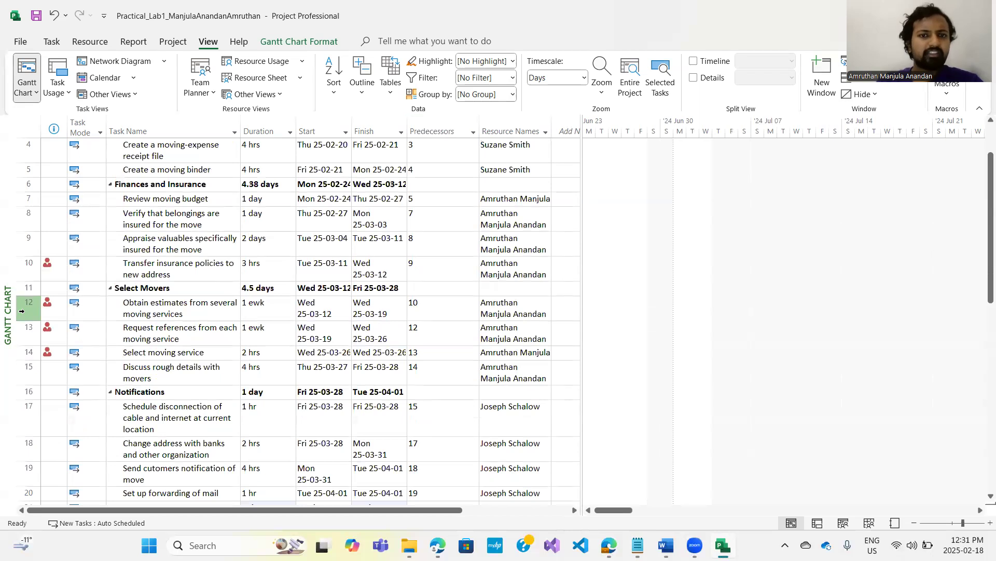
{"action": "left_click", "coordinate": [22, 310]}
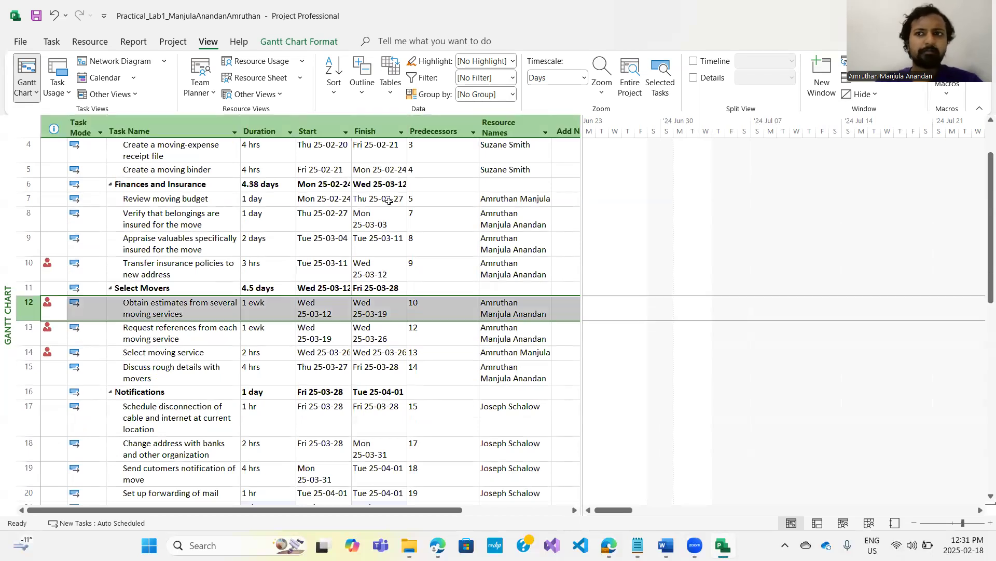
{"action": "left_click", "coordinate": [177, 42]}
{"action": "left_click", "coordinate": [140, 43]}
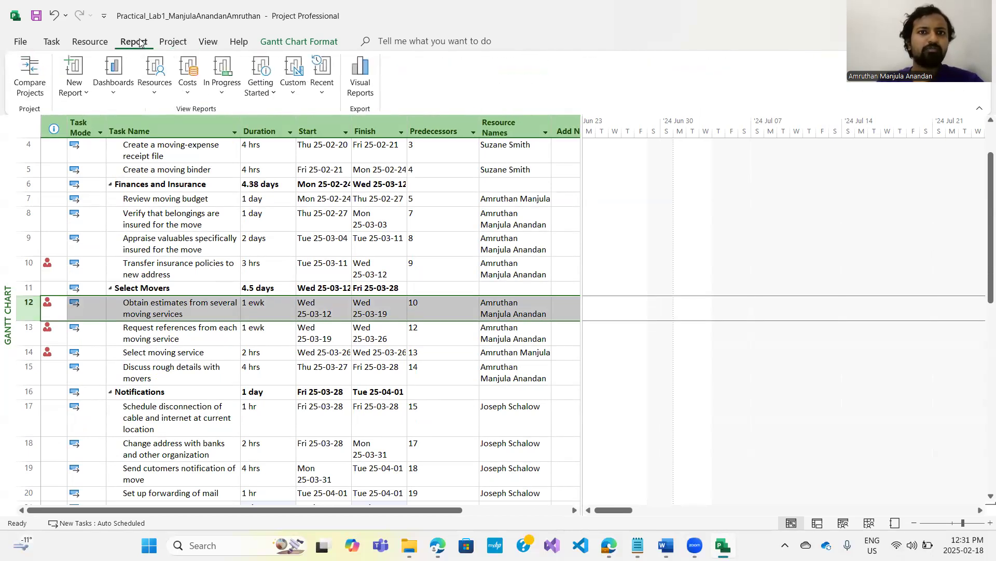
{"action": "left_click", "coordinate": [90, 41]}
{"action": "left_click", "coordinate": [52, 41]}
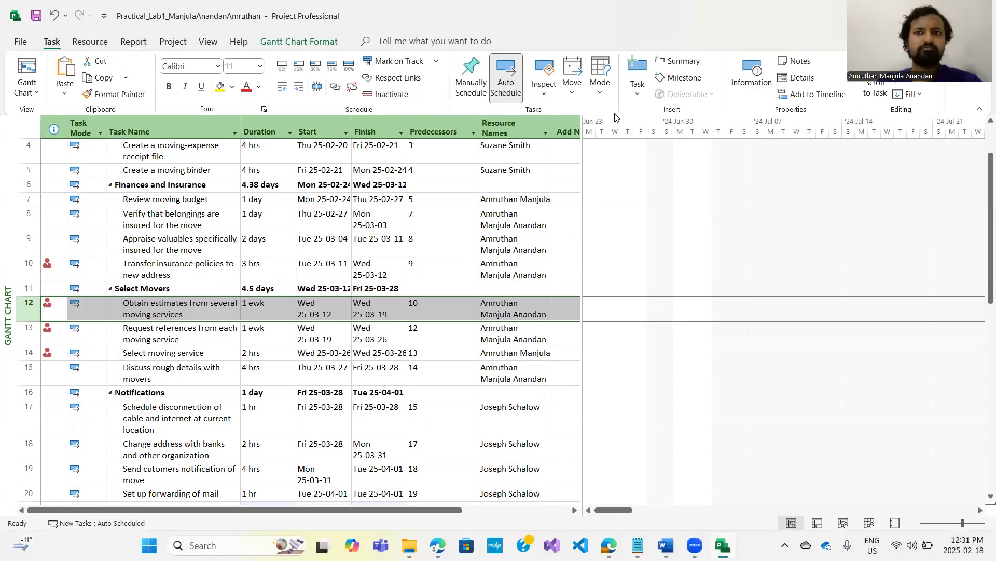
{"action": "left_click", "coordinate": [751, 77]}
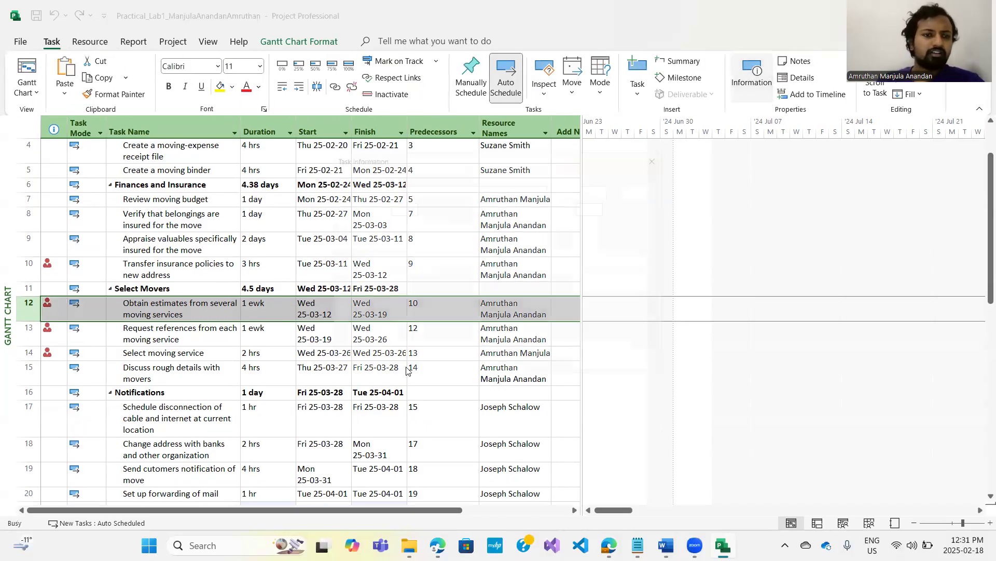
{"action": "left_click", "coordinate": [655, 374]}
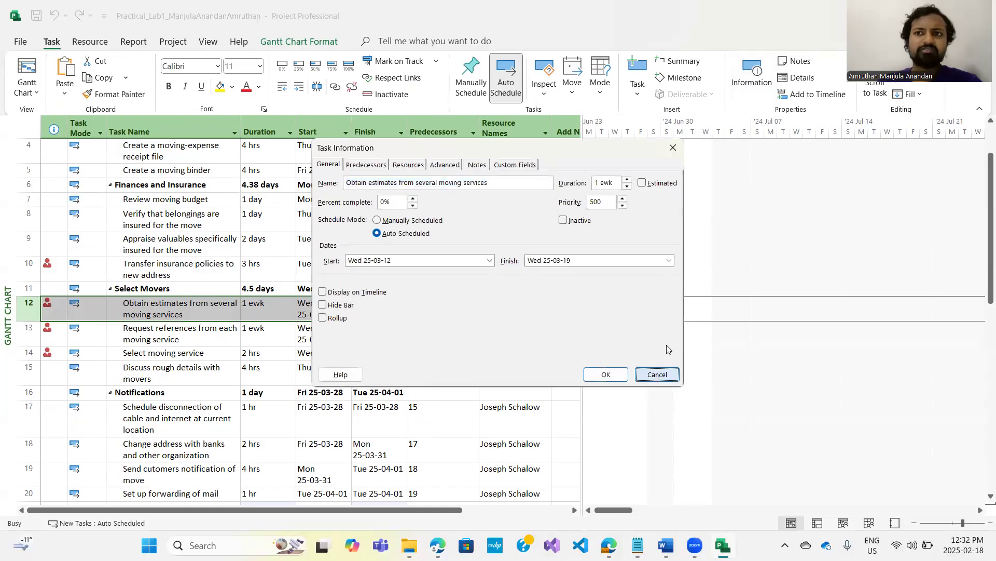
{"action": "left_click", "coordinate": [795, 79]}
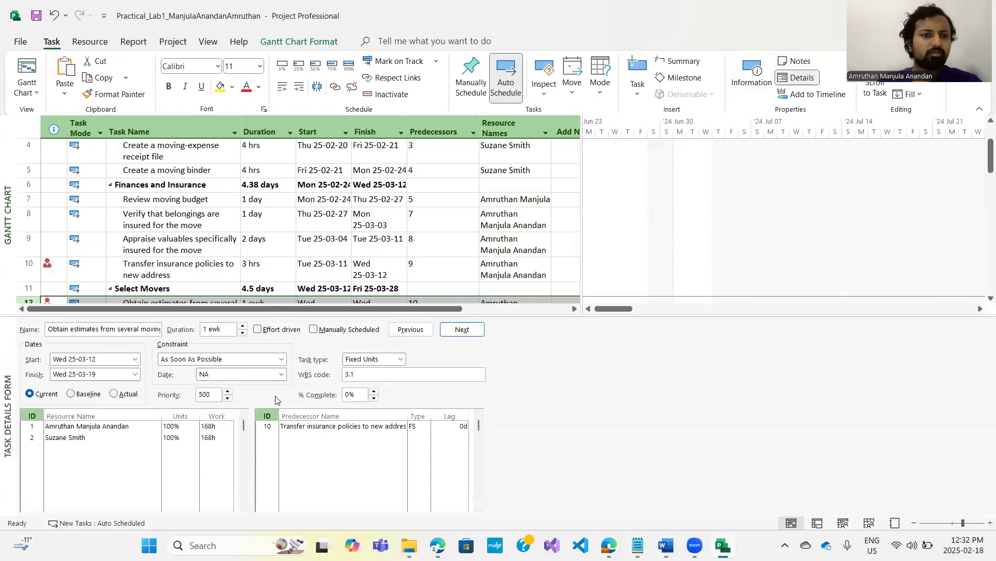
- Set the work of both resources assigned to task 12 to 0h and apply the change
{"action": "left_click", "coordinate": [215, 427]}
{"action": "left_click", "coordinate": [215, 427]}
{"action": "left_click_drag", "start_coordinate": [214, 426], "coordinate": [202, 426]}
{"action": "type", "text": "0h"}
{"action": "left_click", "coordinate": [210, 437]}
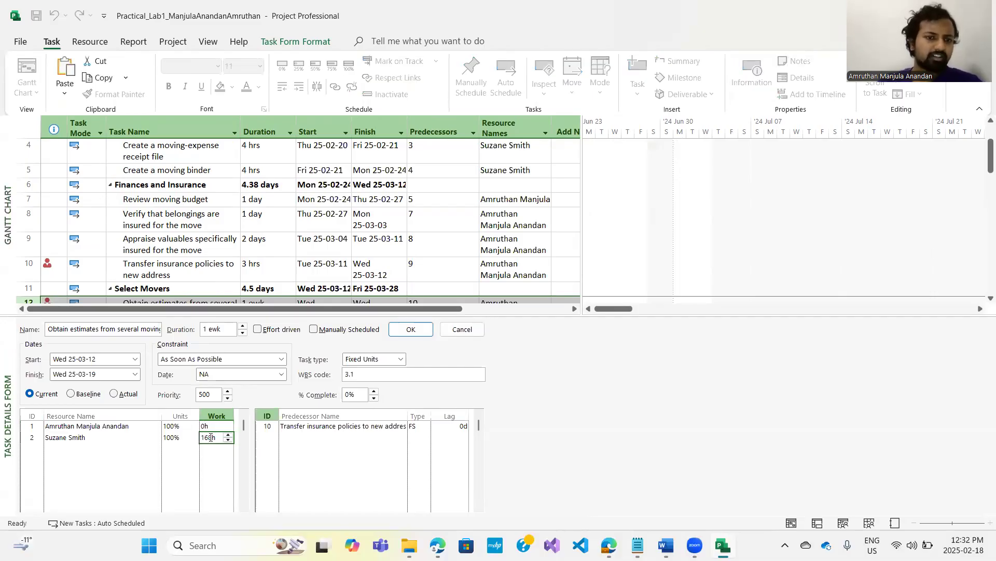
{"action": "left_click", "coordinate": [210, 437]}
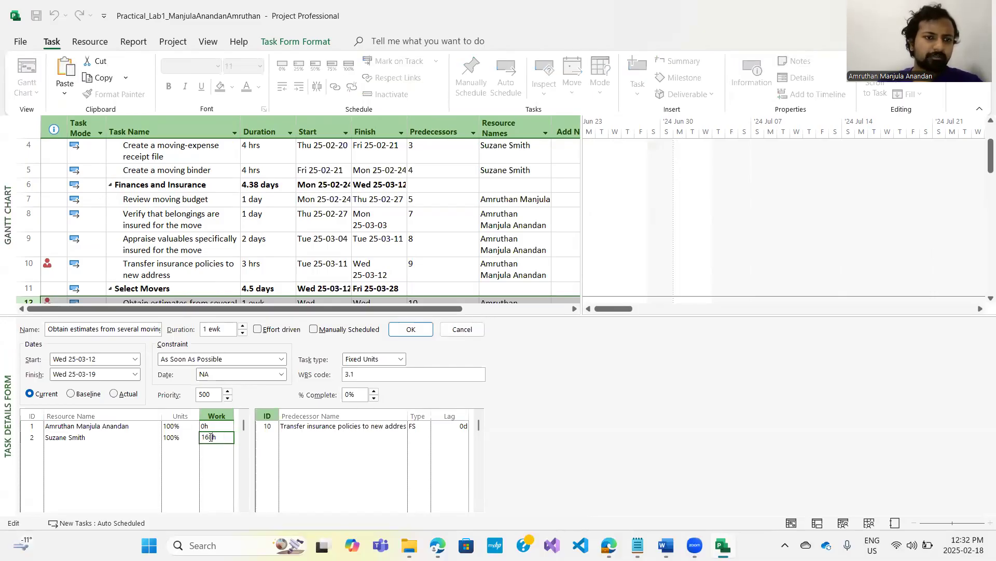
{"action": "key", "text": "BackSpace"}
{"action": "key", "text": "BackSpace"}
{"action": "key", "text": "BackSpace"}
{"action": "type", "text": "0"}
{"action": "key", "text": "Return"}
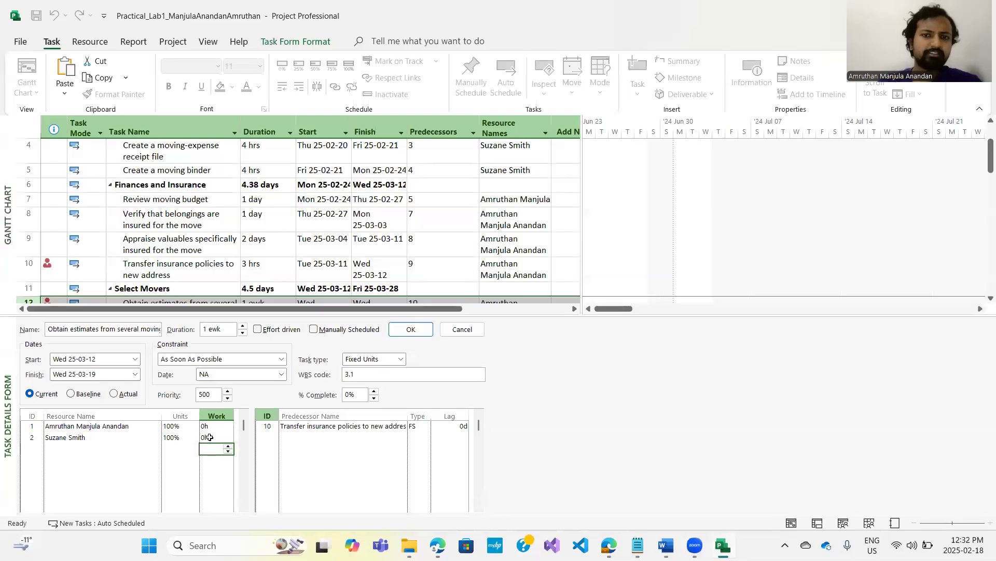
{"action": "key", "text": "Return"}
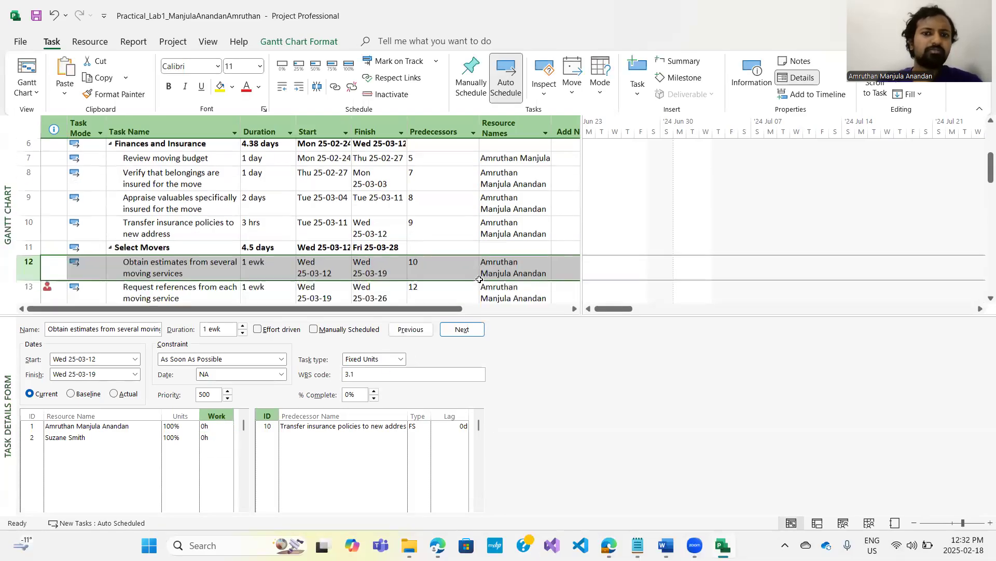
- Show the Task Details Form for task 13, Request references from each moving service, below the Gantt chart
{"action": "scroll", "coordinate": [480, 279], "scroll_direction": "down", "scroll_amount": 3}
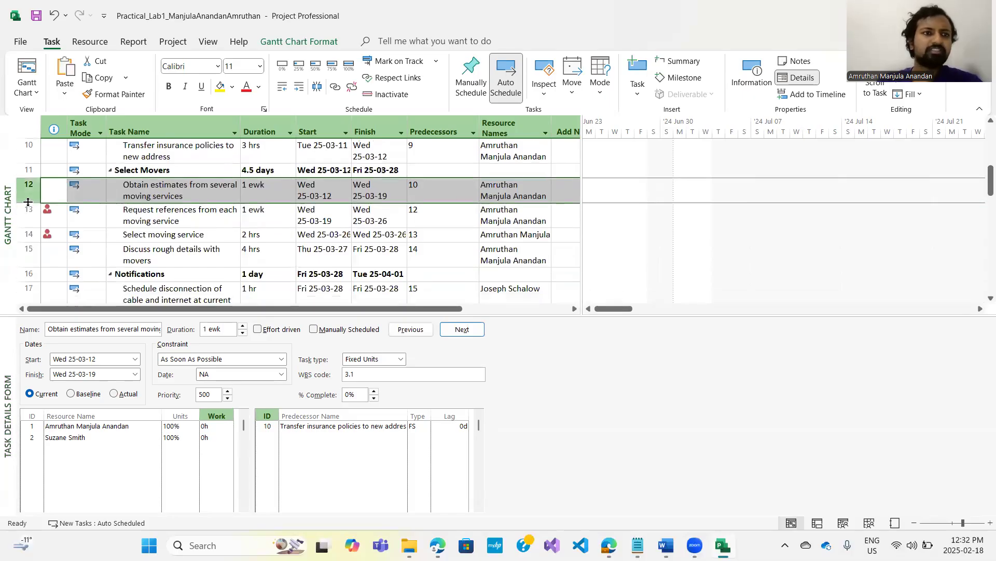
{"action": "left_click", "coordinate": [26, 212]}
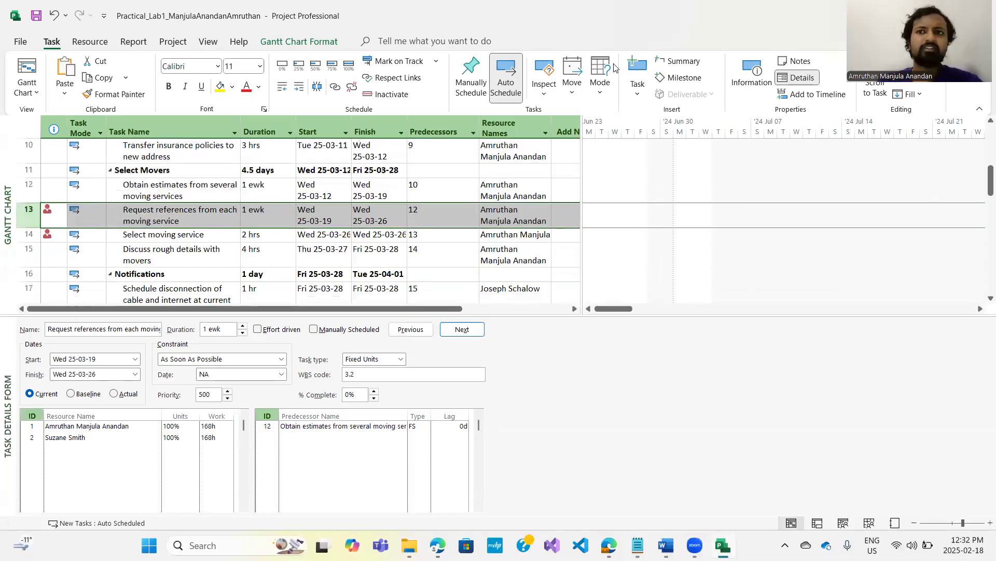
{"action": "left_click", "coordinate": [799, 77]}
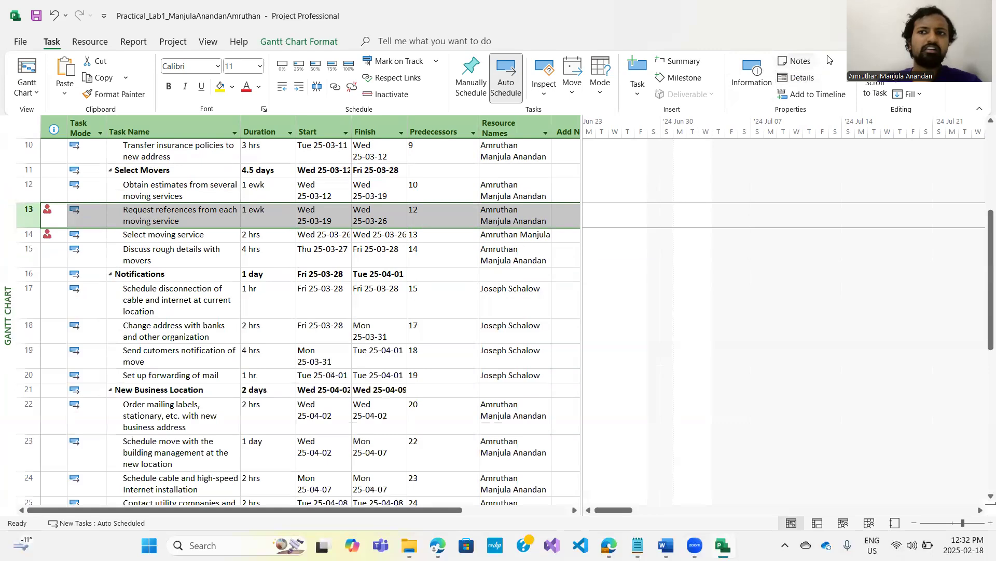
{"action": "left_click", "coordinate": [799, 78]}
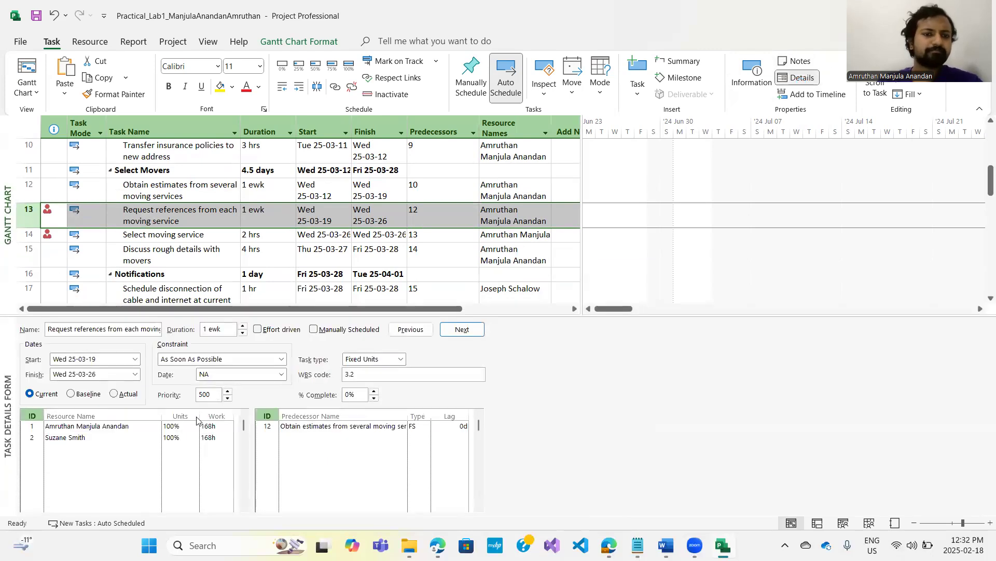
- Set the work of both resources assigned to task 13 to 0h and apply the change
{"action": "double_click", "coordinate": [209, 428]}
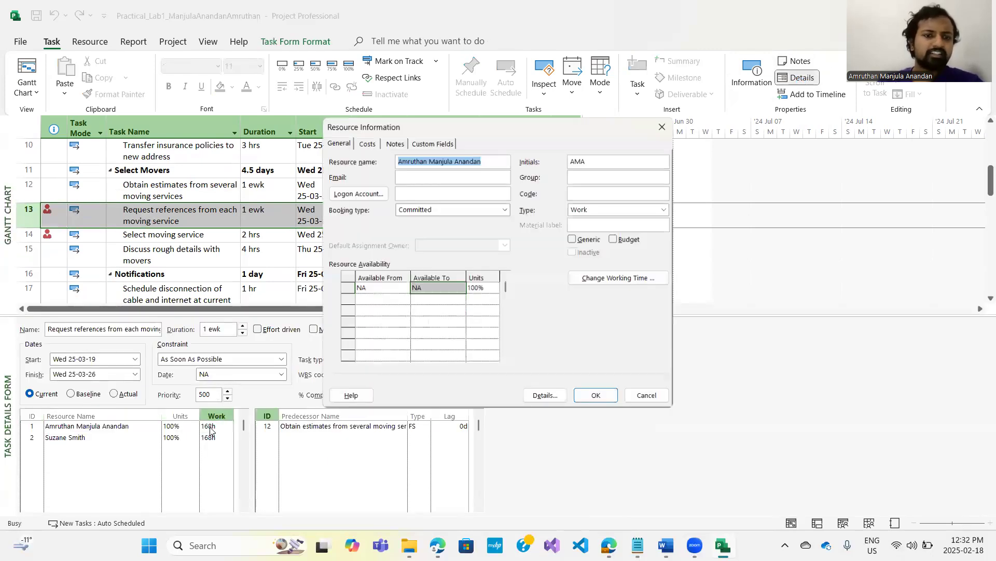
{"action": "left_click", "coordinate": [649, 396]}
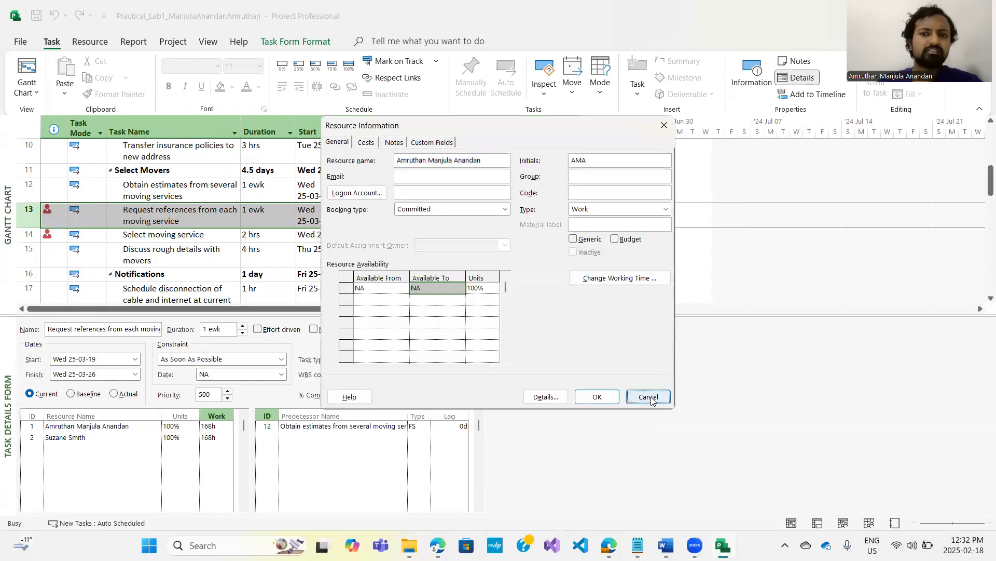
{"action": "left_click", "coordinate": [210, 425]}
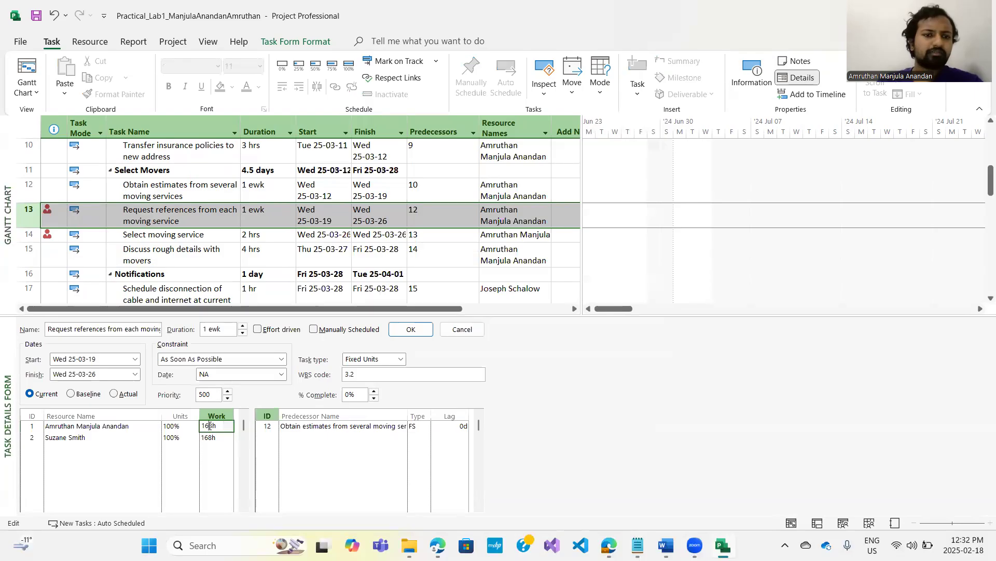
{"action": "type", "text": "0h"}
{"action": "left_click", "coordinate": [207, 437]}
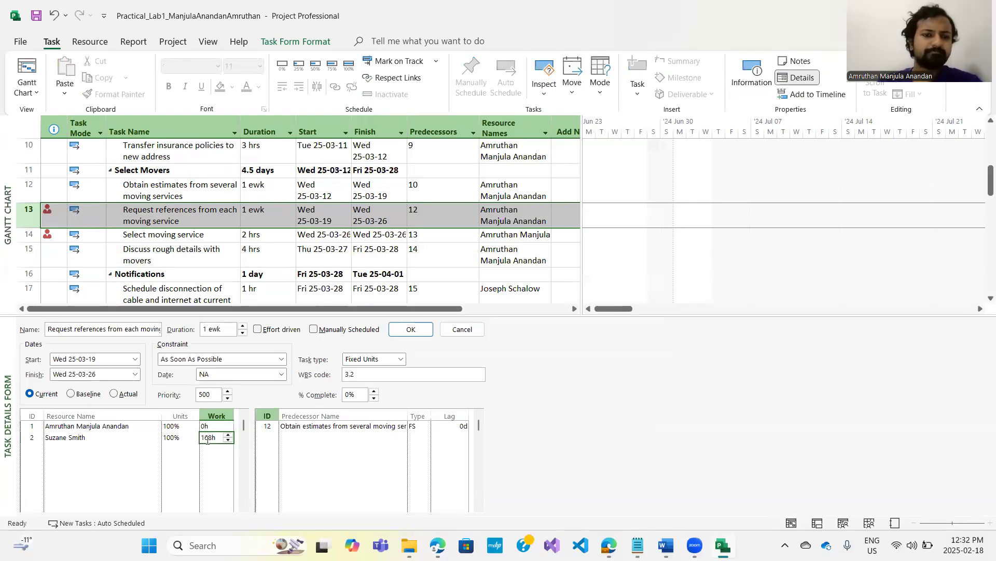
{"action": "left_click", "coordinate": [207, 439]}
{"action": "type", "text": "0"}
{"action": "left_click", "coordinate": [402, 330]}
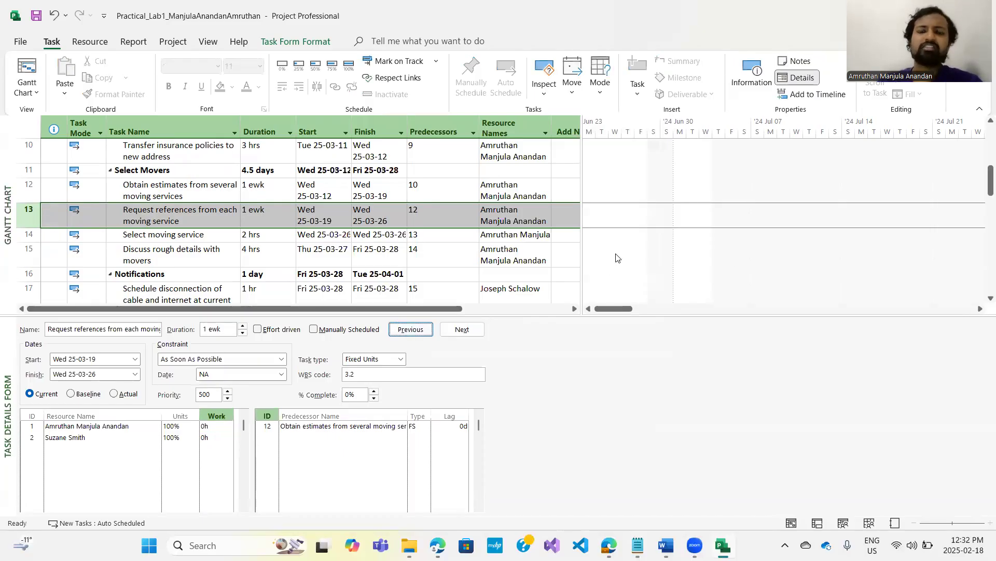
- Hide the Task Details Form and check the remaining tasks down to Move completed for overallocated-resource indicators
{"action": "key", "text": "Down"}
{"action": "key", "text": "Down"}
{"action": "key", "text": "Down"}
{"action": "key", "text": "Down"}
{"action": "key", "text": "Down"}
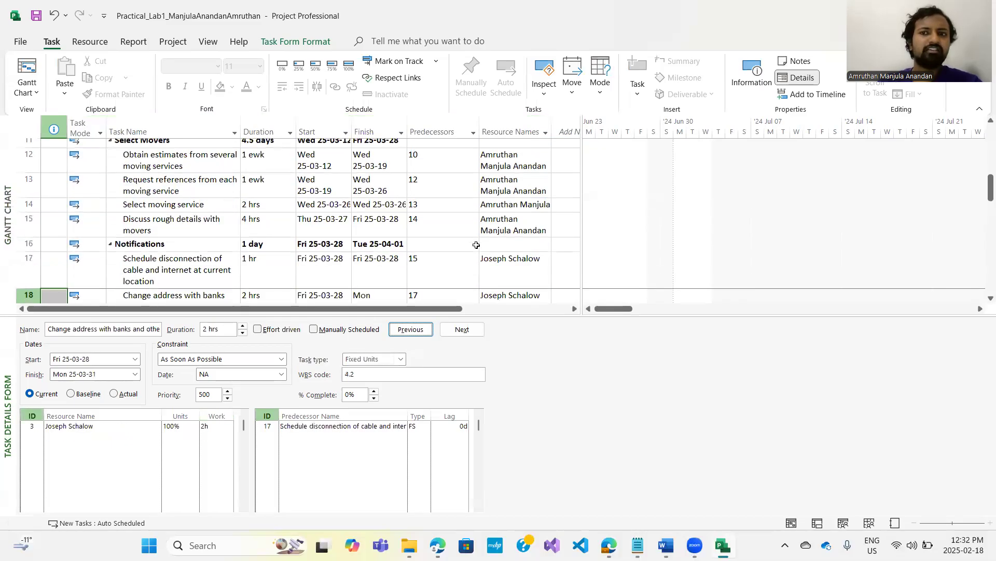
{"action": "left_click", "coordinate": [799, 77]}
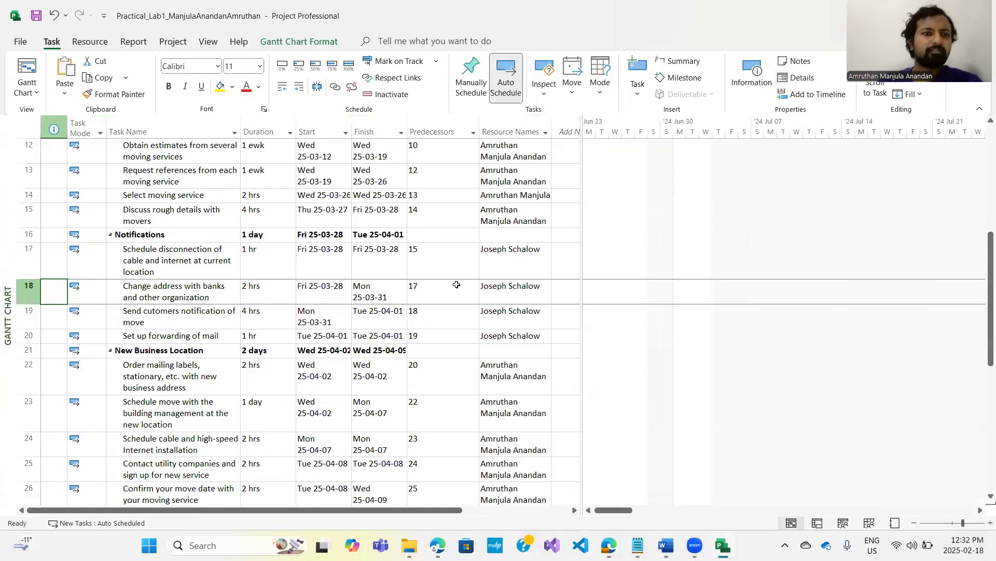
{"action": "scroll", "coordinate": [457, 284], "scroll_direction": "down", "scroll_amount": 6}
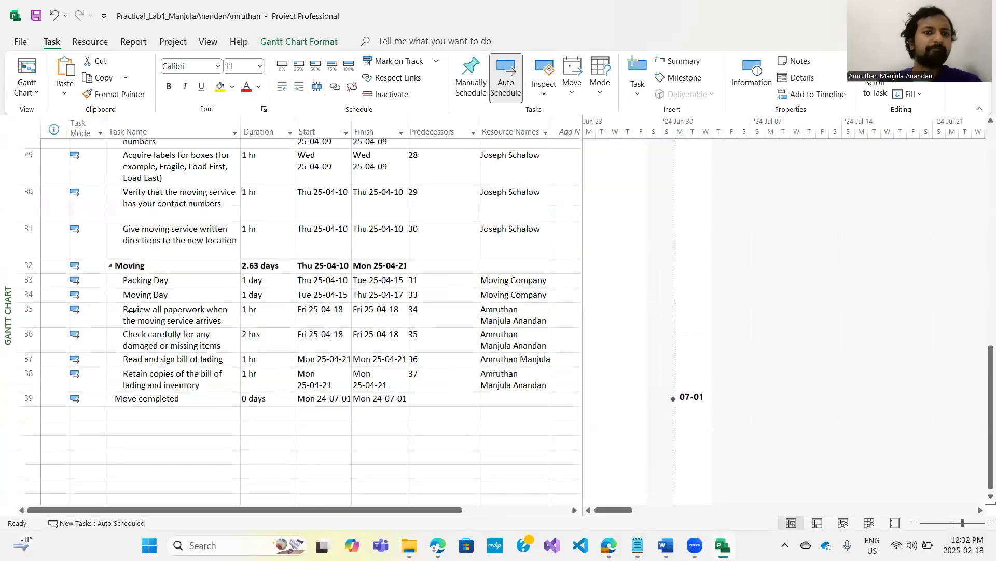
{"action": "scroll", "coordinate": [25, 308], "scroll_direction": "up", "scroll_amount": 1}
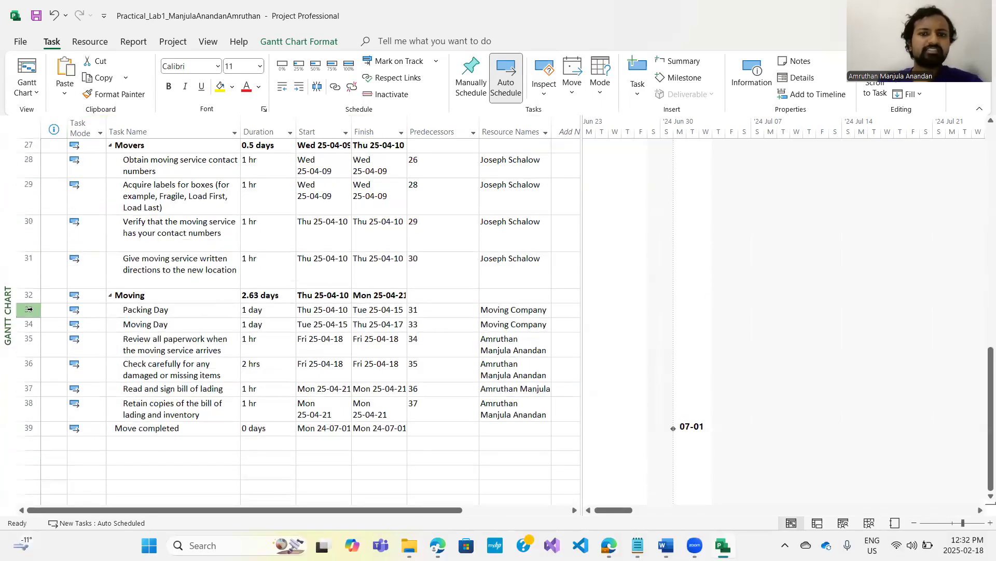
- Open the task information of task 33, Packing Day, and choose Must Start On as its constraint type
{"action": "left_click", "coordinate": [28, 309]}
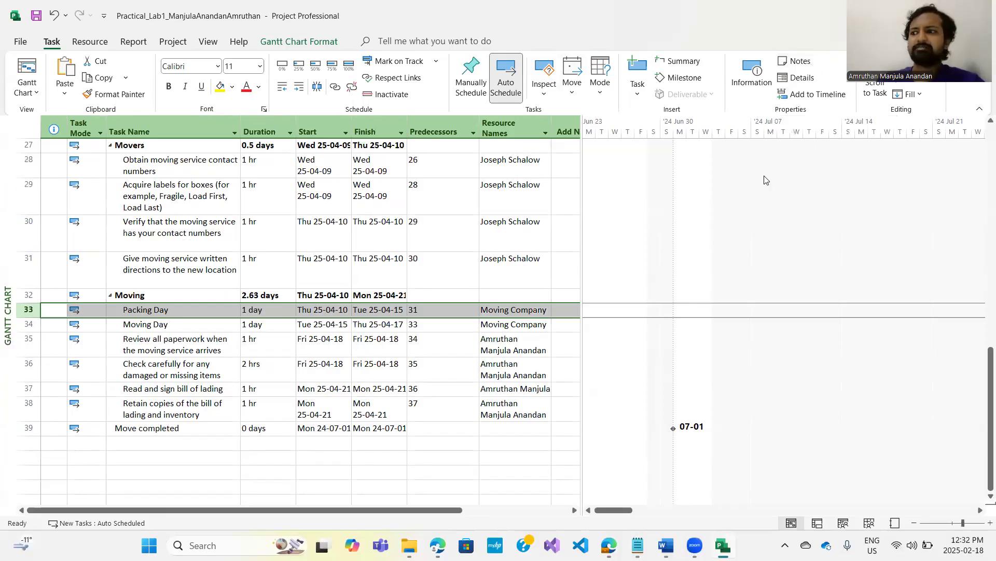
{"action": "left_click", "coordinate": [799, 79]}
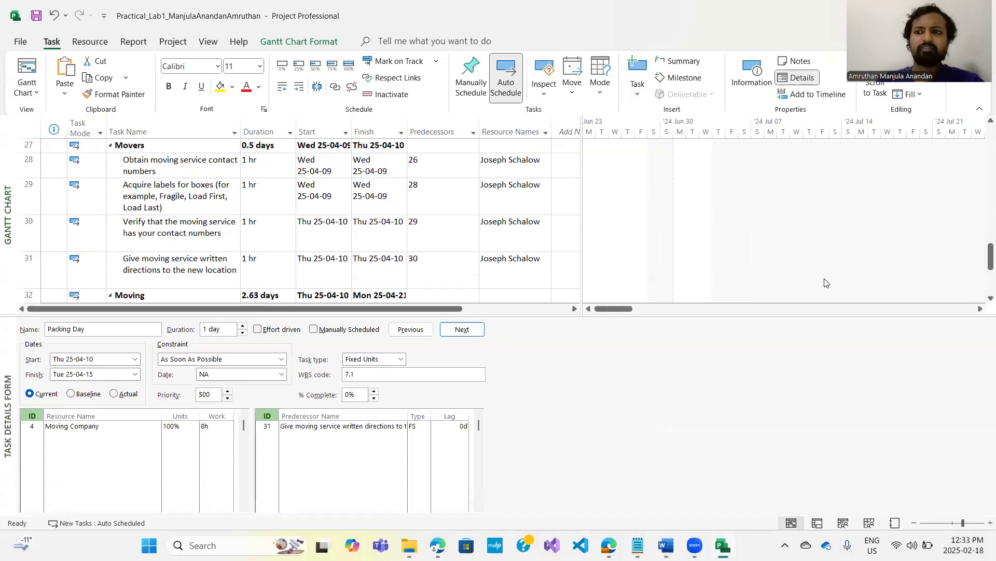
{"action": "left_click", "coordinate": [789, 78]}
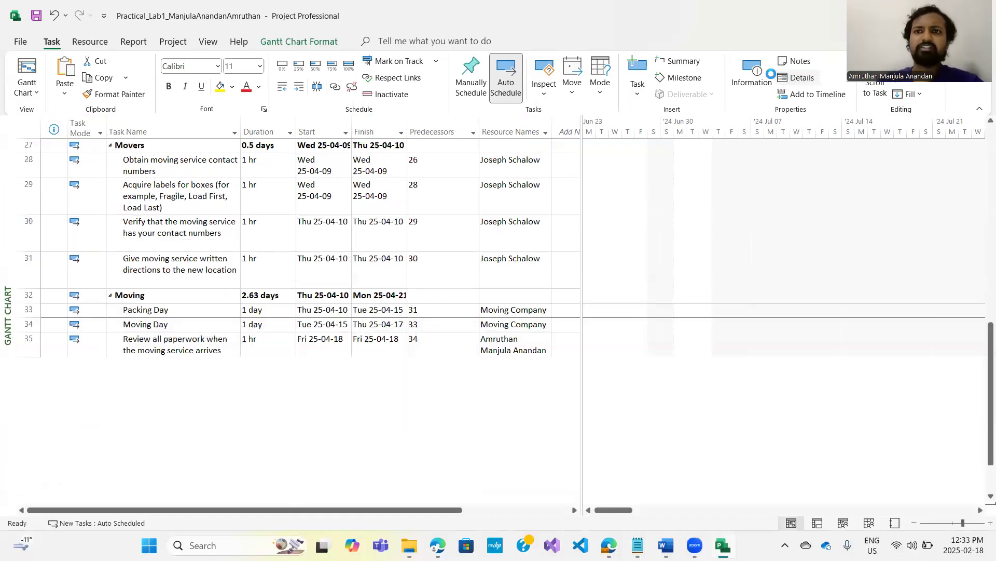
{"action": "left_click", "coordinate": [759, 75]}
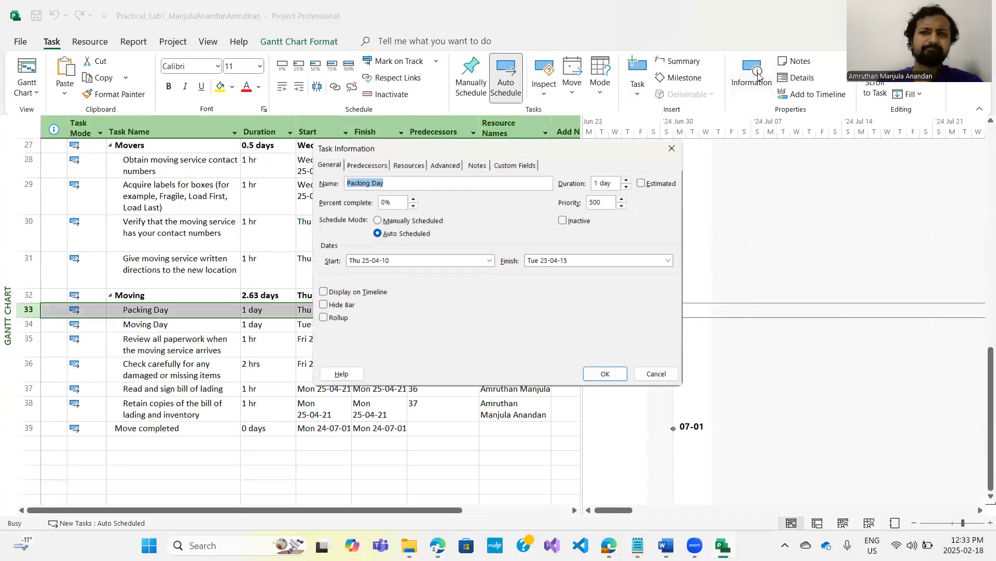
{"action": "left_click", "coordinate": [438, 166]}
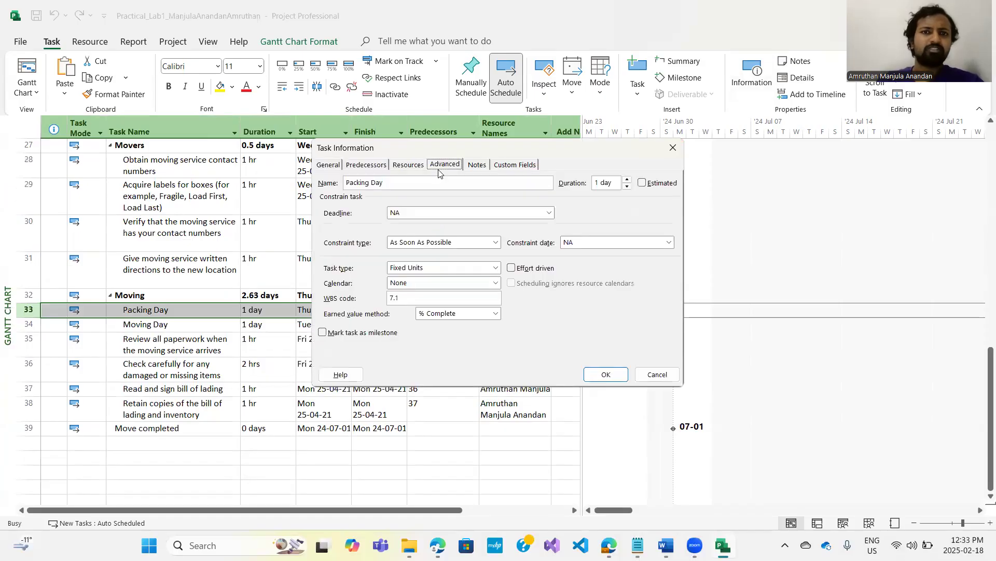
{"action": "left_click", "coordinate": [456, 242]}
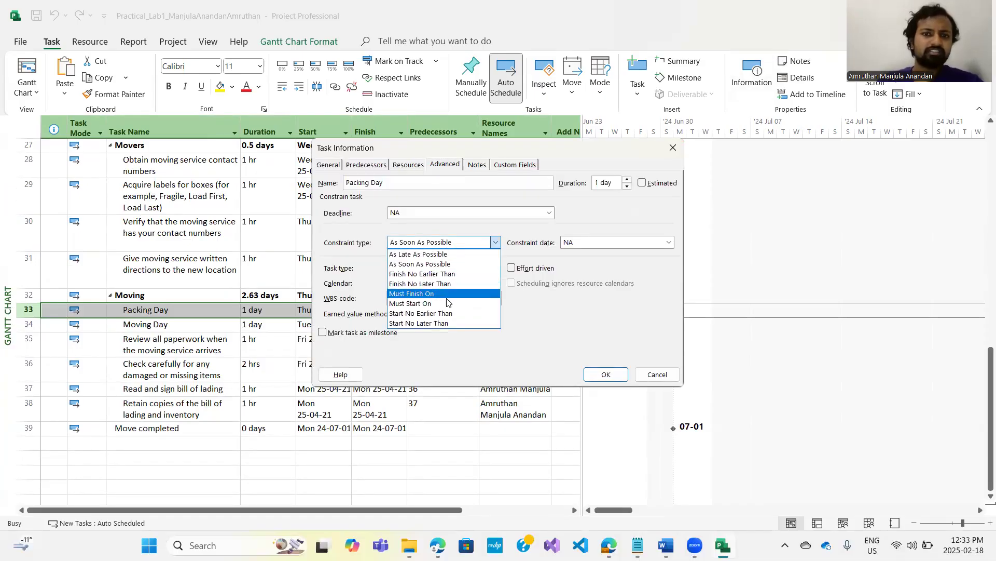
{"action": "left_click", "coordinate": [444, 304]}
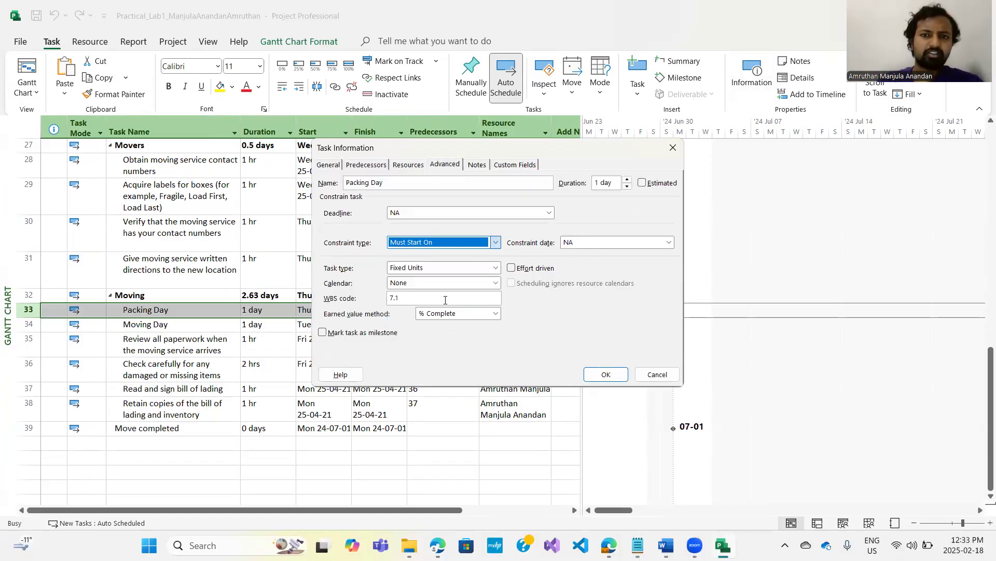
- Set Packing Day's constraint date to 2025-09-04 and continue with the Must Start On constraint despite the possible scheduling conflict
{"action": "left_click", "coordinate": [627, 241]}
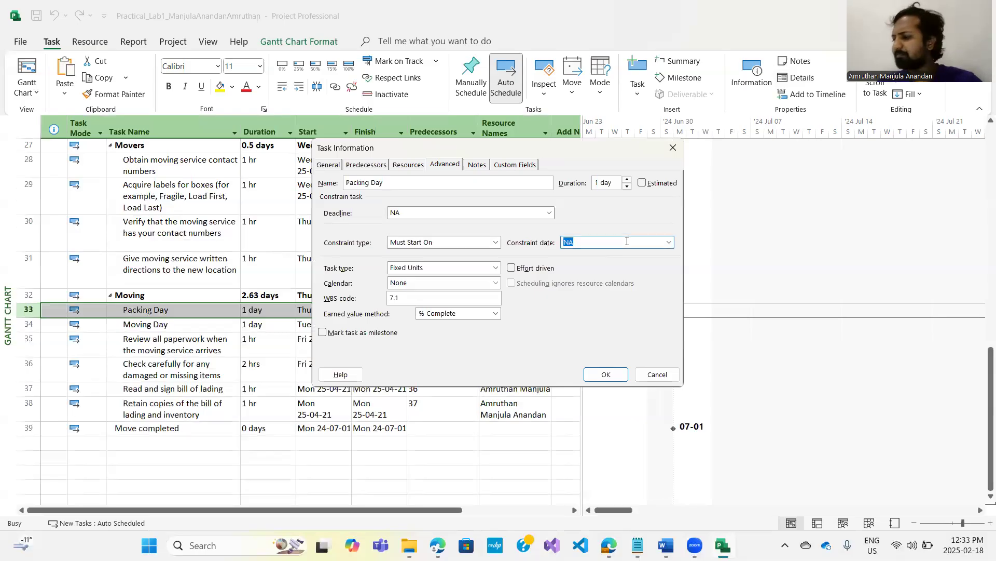
{"action": "left_click", "coordinate": [668, 242]}
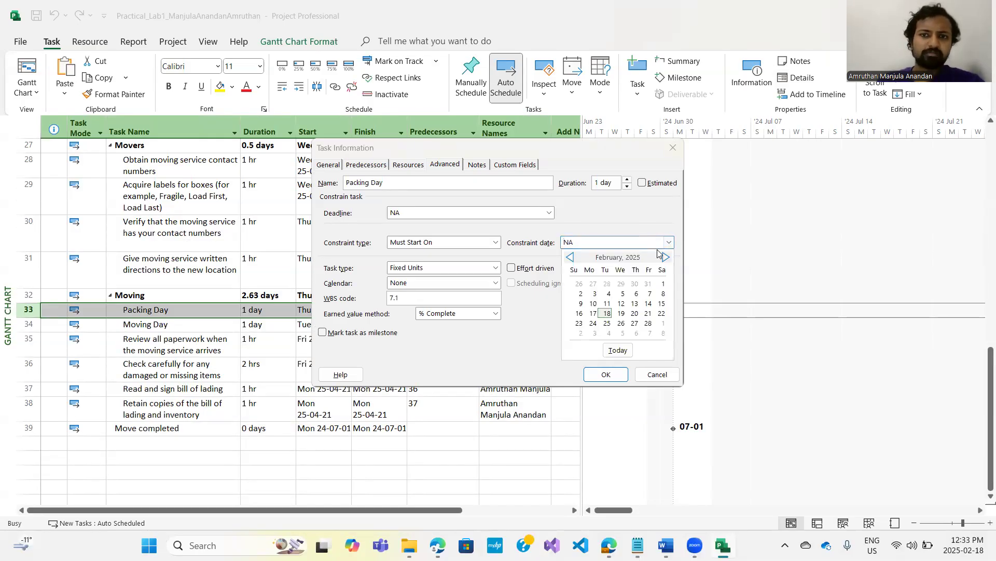
{"action": "left_click", "coordinate": [606, 313]}
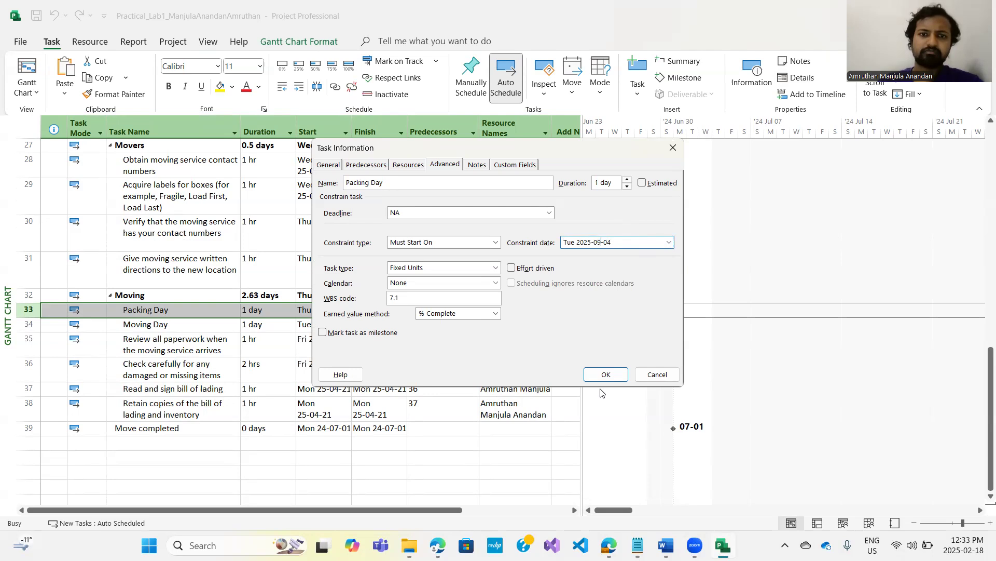
{"action": "left_click", "coordinate": [607, 374]}
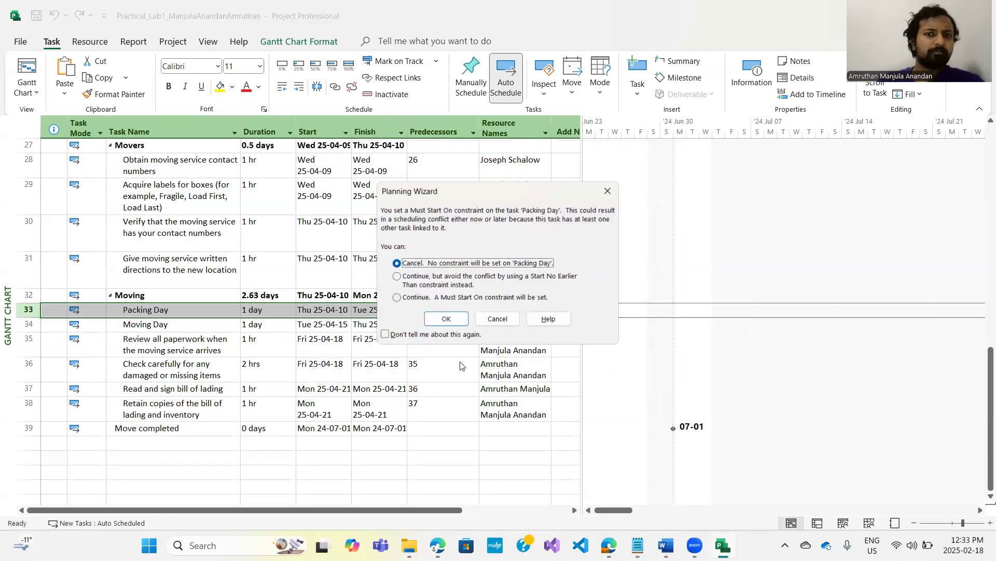
{"action": "left_click", "coordinate": [442, 299]}
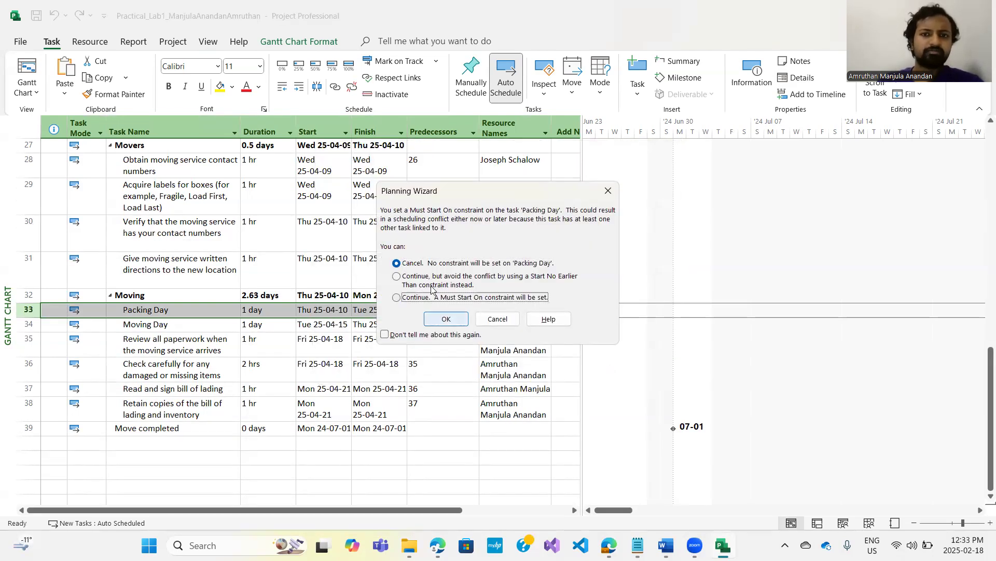
{"action": "left_click", "coordinate": [434, 298]}
{"action": "left_click", "coordinate": [442, 319]}
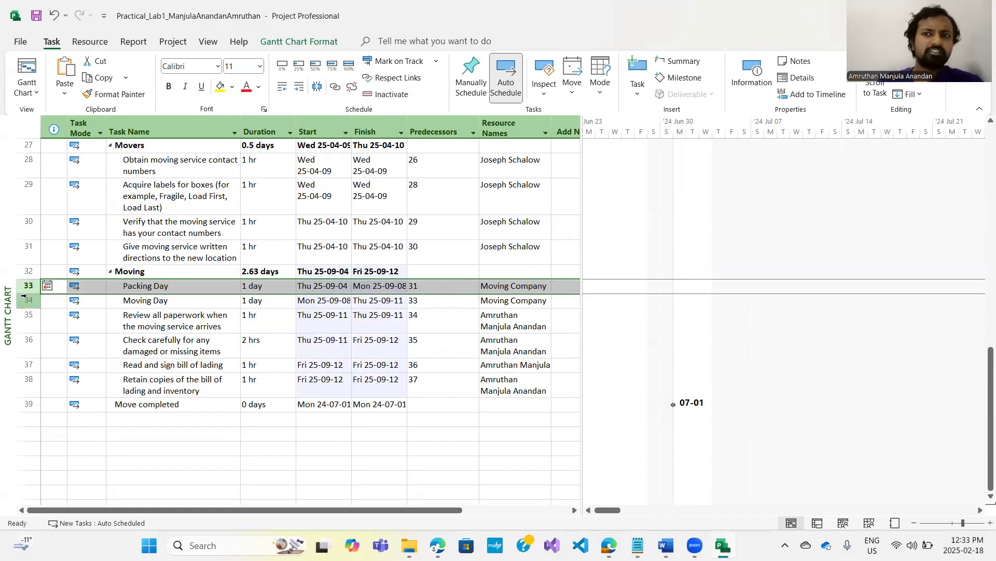
- Open the task information of task 34, Moving Day, and choose Must Start On as its constraint type
{"action": "left_click", "coordinate": [23, 297]}
{"action": "left_click", "coordinate": [755, 73]}
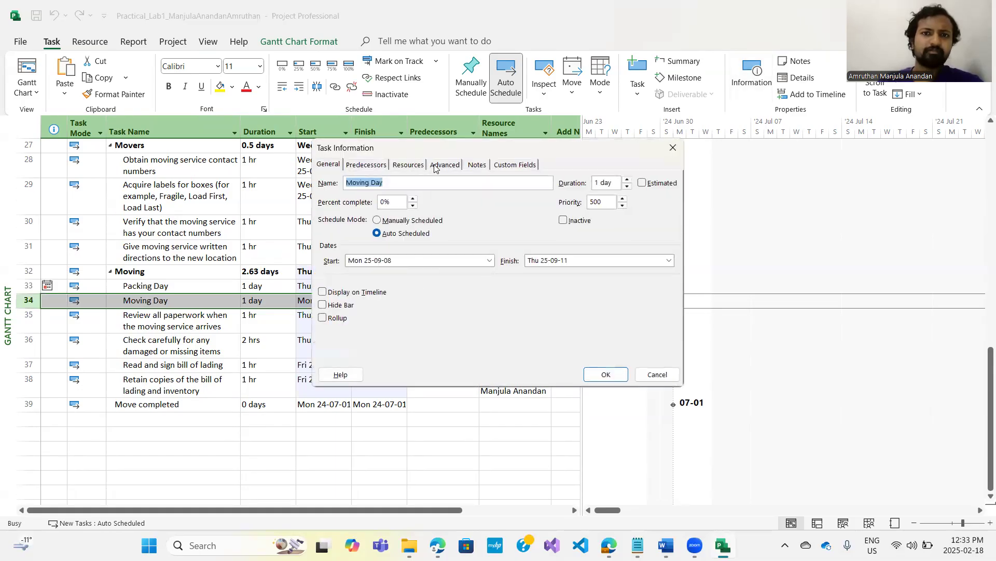
{"action": "left_click", "coordinate": [435, 166]}
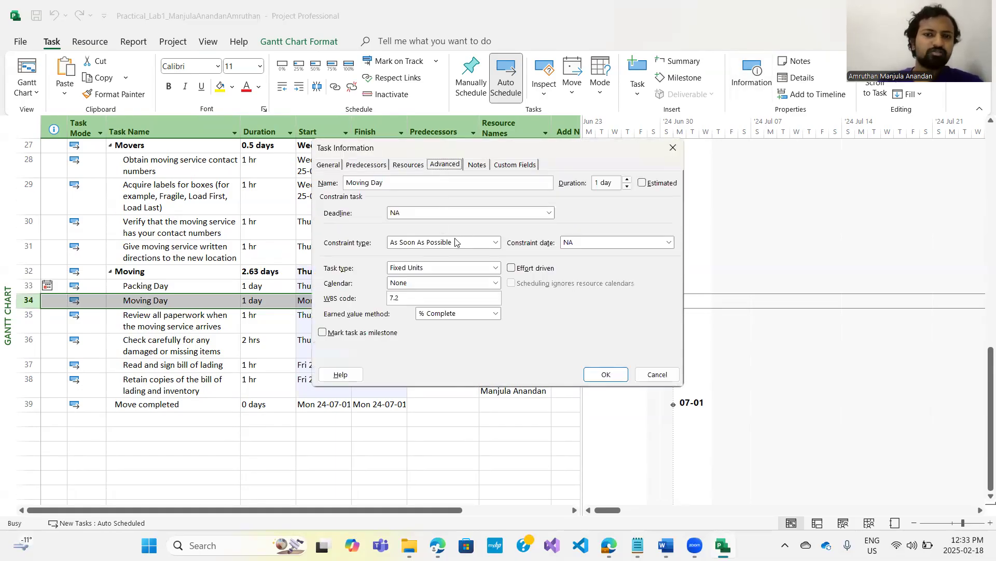
{"action": "left_click", "coordinate": [463, 242]}
{"action": "left_click", "coordinate": [440, 305]}
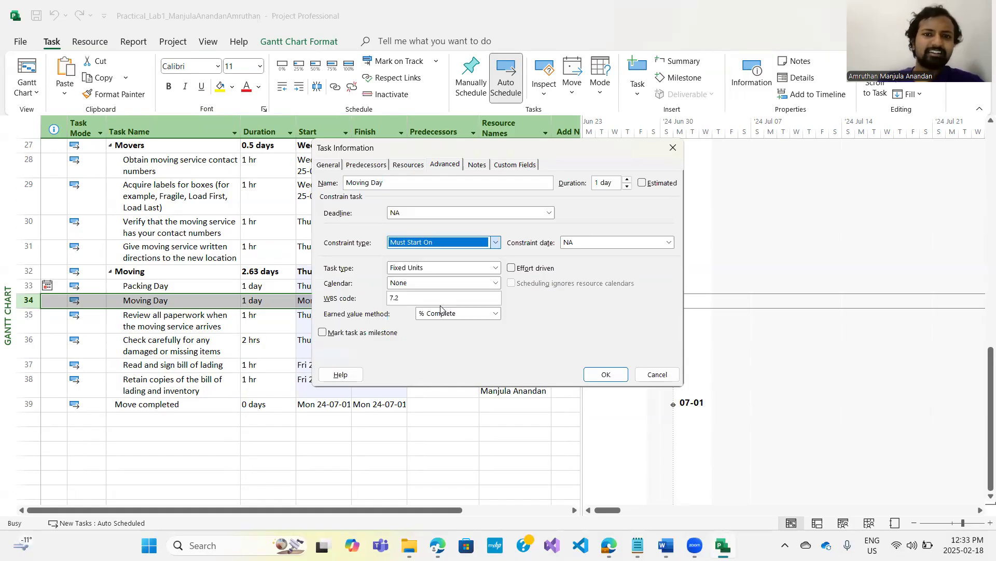
- Try to apply Moving Day's Must Start On constraint with the date 2025-09-09, dismissing the scheduling conflict dialog without allowing the conflict
{"action": "left_click", "coordinate": [592, 243]}
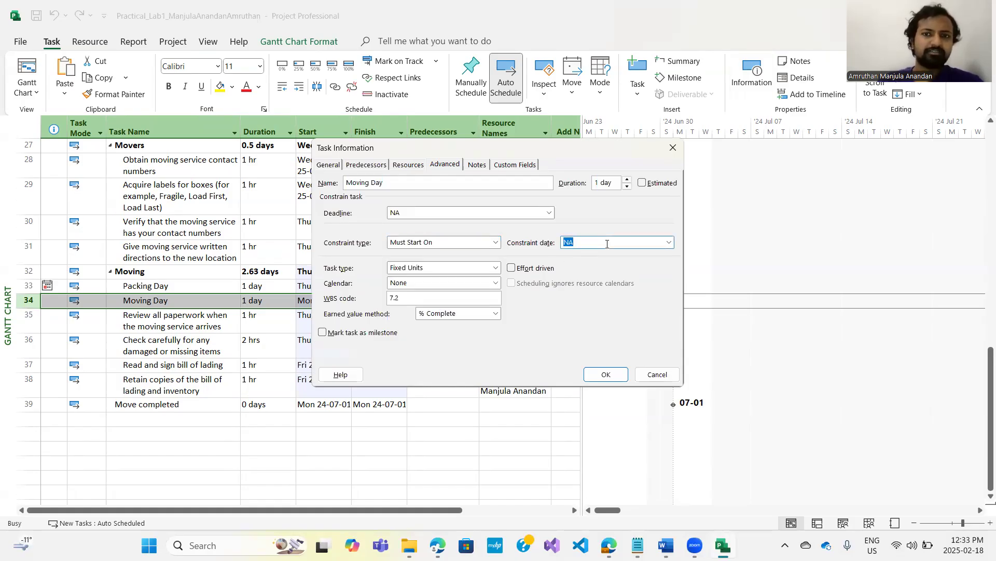
{"action": "left_click", "coordinate": [668, 243]}
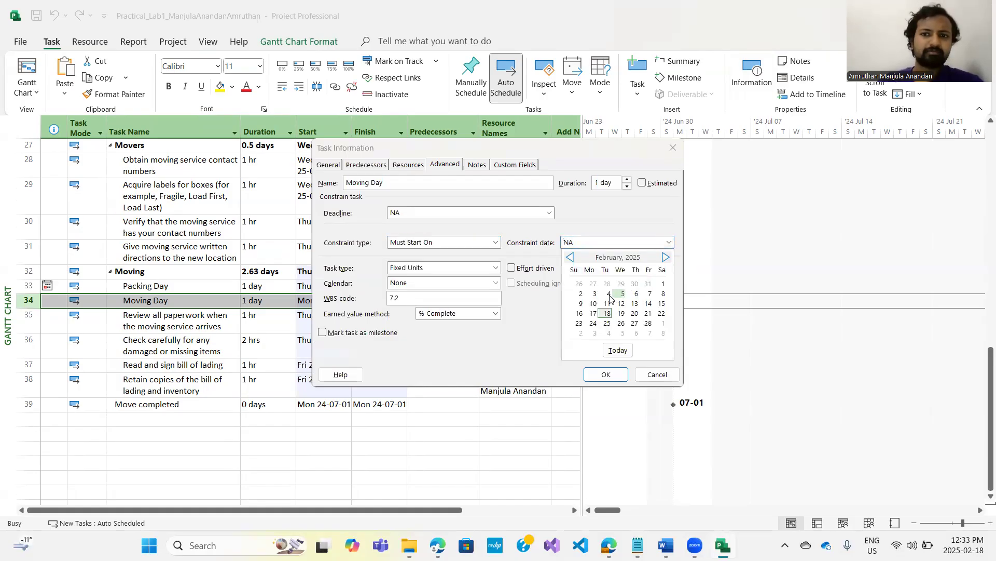
{"action": "left_click", "coordinate": [603, 302]}
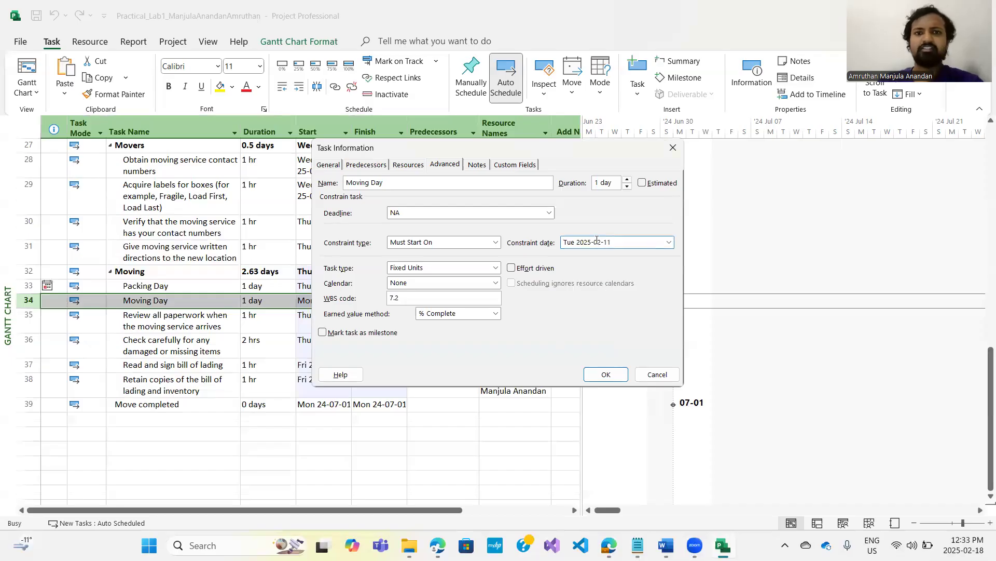
{"action": "double_click", "coordinate": [625, 240]}
{"action": "type", "text": "09"}
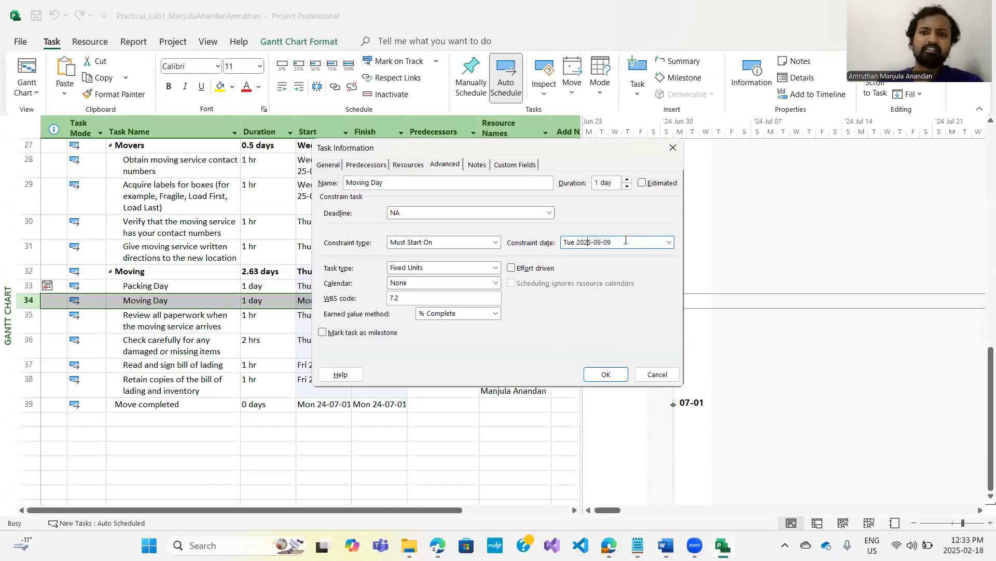
{"action": "left_click", "coordinate": [606, 374]}
{"action": "left_click", "coordinate": [451, 297]}
{"action": "left_click", "coordinate": [450, 320]}
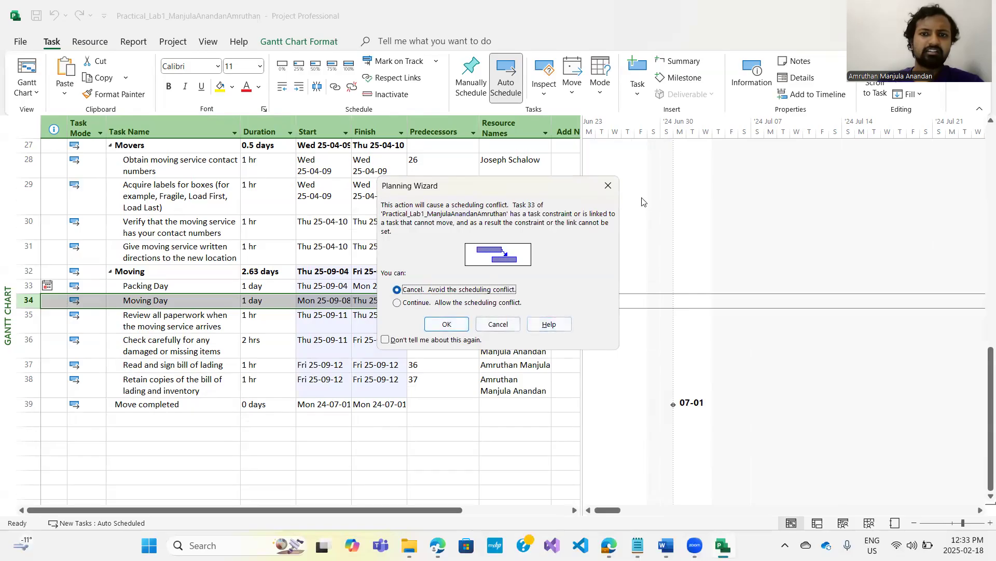
{"action": "left_click", "coordinate": [608, 185]}
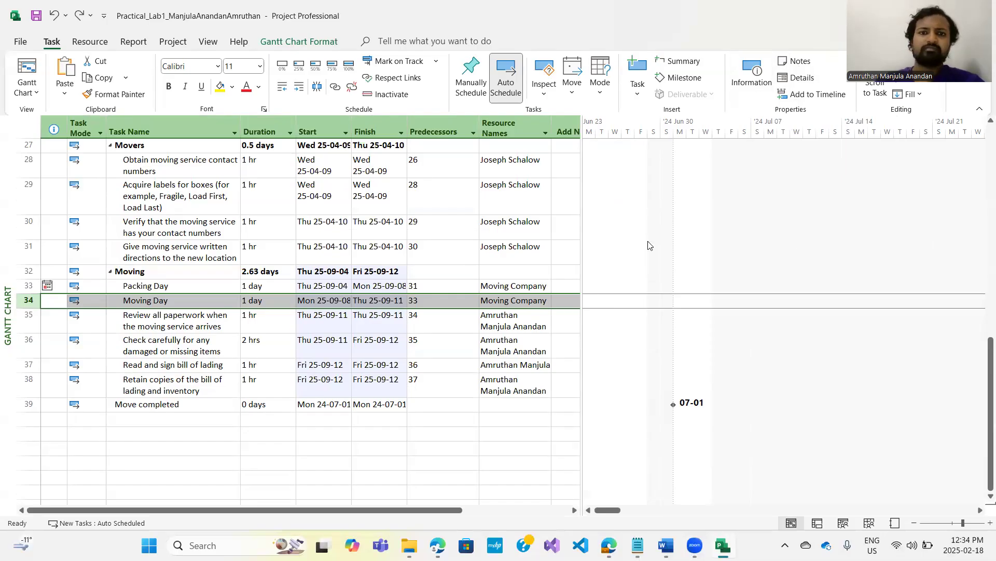
- Open Moving Day's task information, enter 2024-09-09 as its constraint date and assign the 24 Hours calendar
{"action": "left_click", "coordinate": [802, 79]}
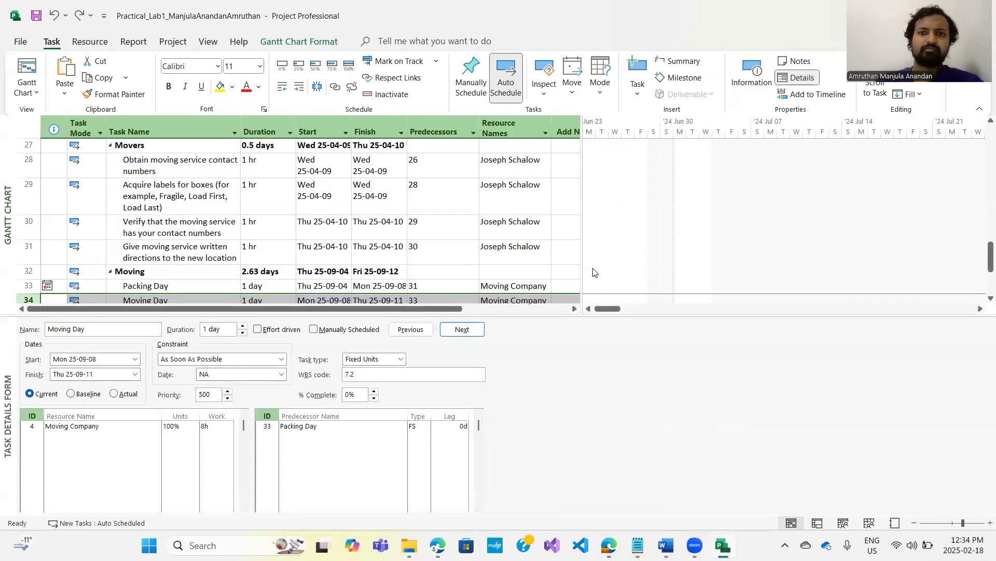
{"action": "left_click", "coordinate": [803, 78]}
{"action": "left_click", "coordinate": [752, 75]}
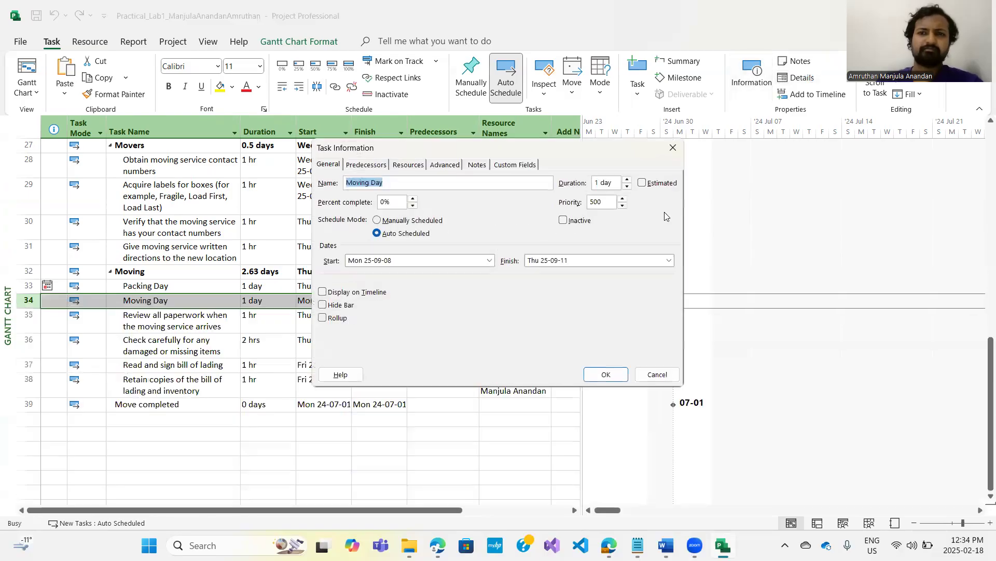
{"action": "left_click", "coordinate": [453, 164]}
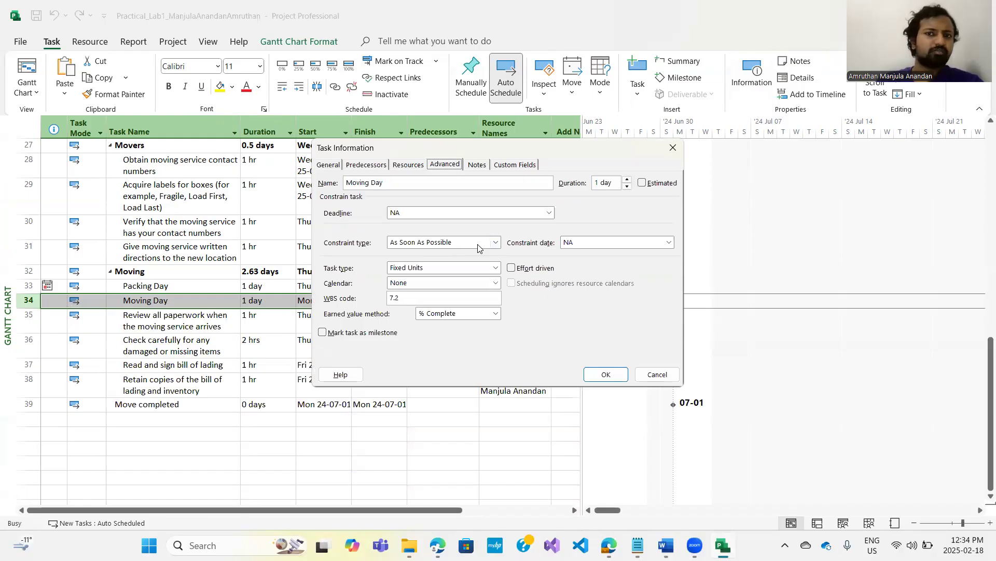
{"action": "double_click", "coordinate": [621, 247]}
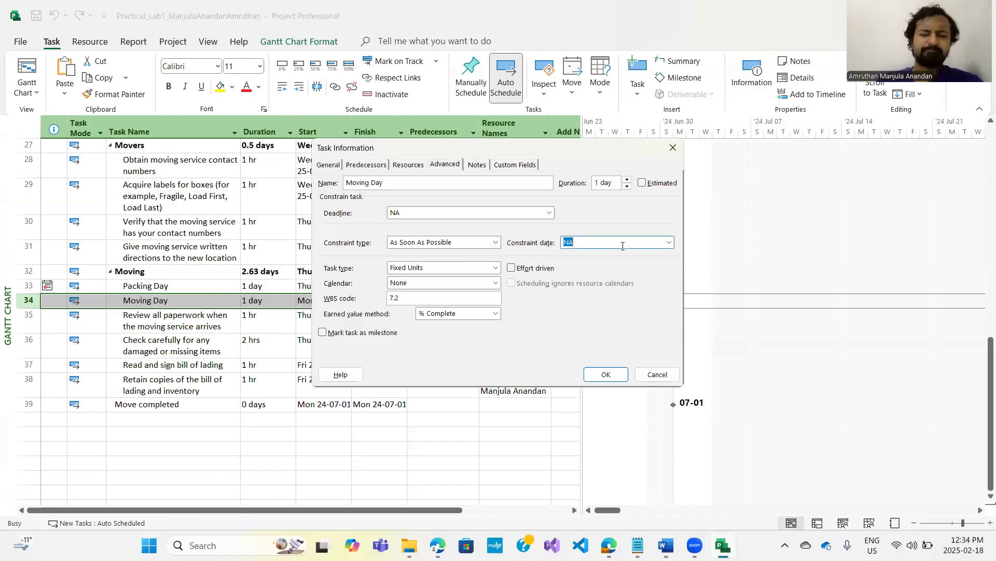
{"action": "type", "text": "2024-09-0"}
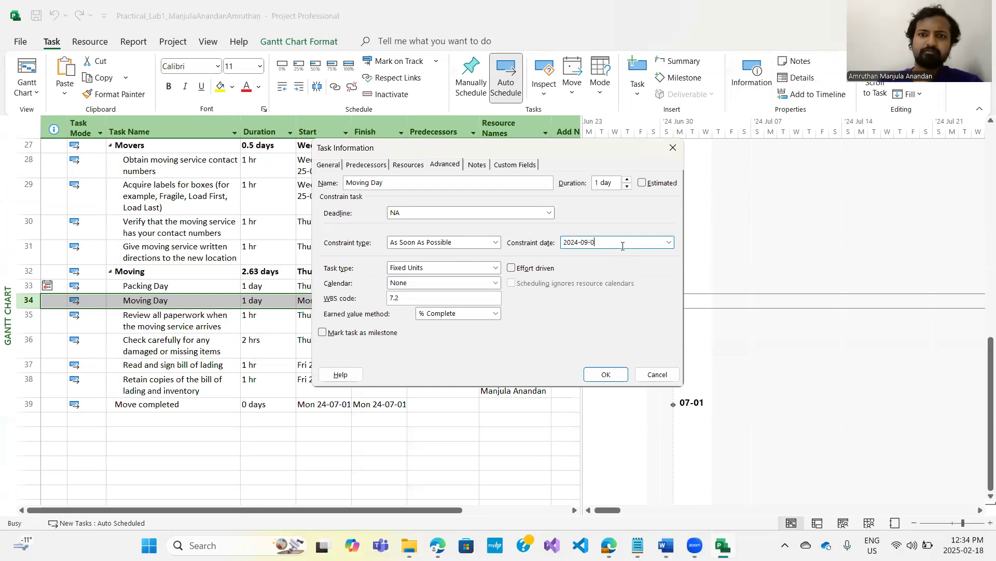
{"action": "left_click", "coordinate": [418, 285]}
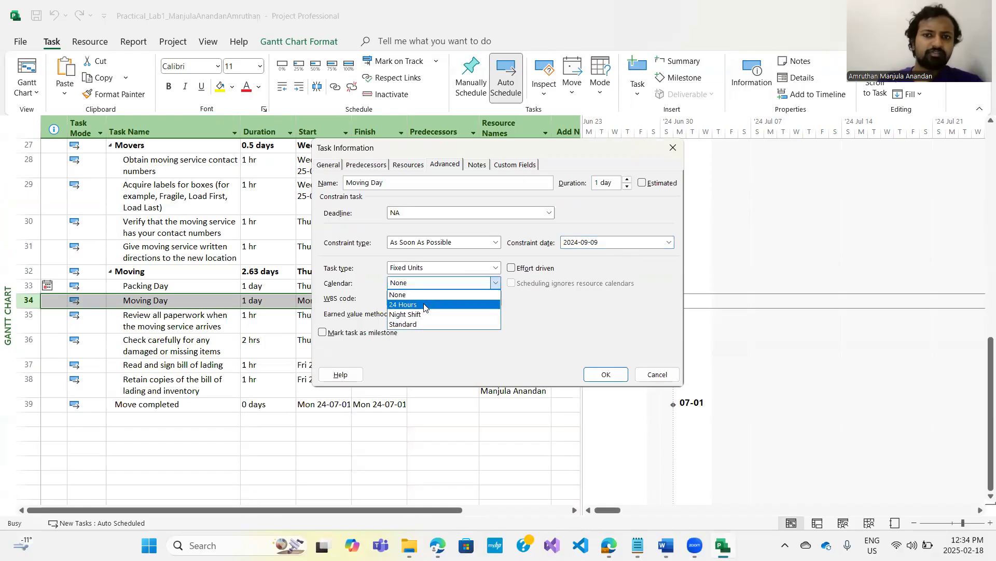
{"action": "left_click", "coordinate": [424, 304]}
- Add the note "Move in must occur on this day only." to Moving Day and increase its row height to show all indicators
{"action": "left_click", "coordinate": [478, 165]}
{"action": "left_click", "coordinate": [386, 240]}
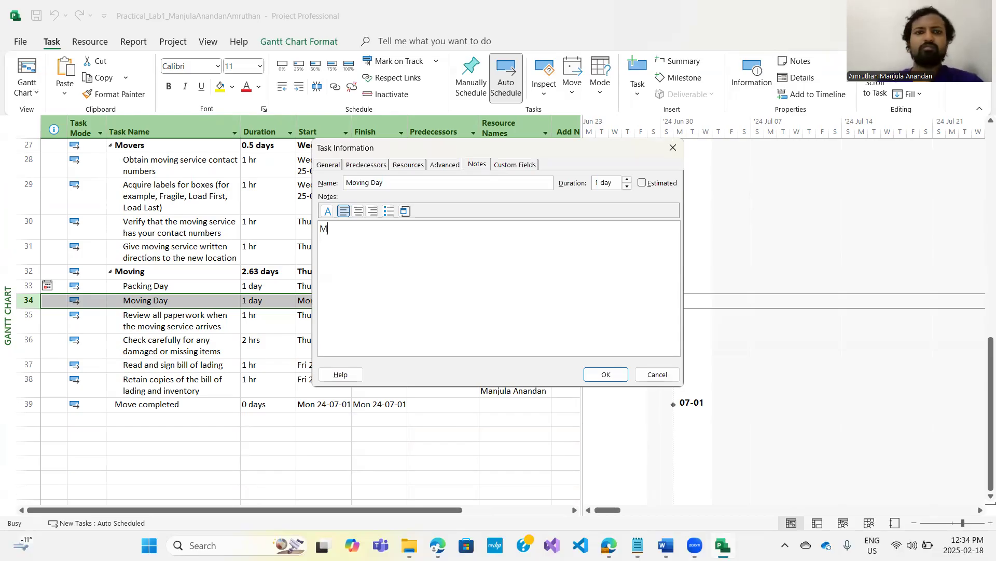
{"action": "type", "text": "Move in must occur on"}
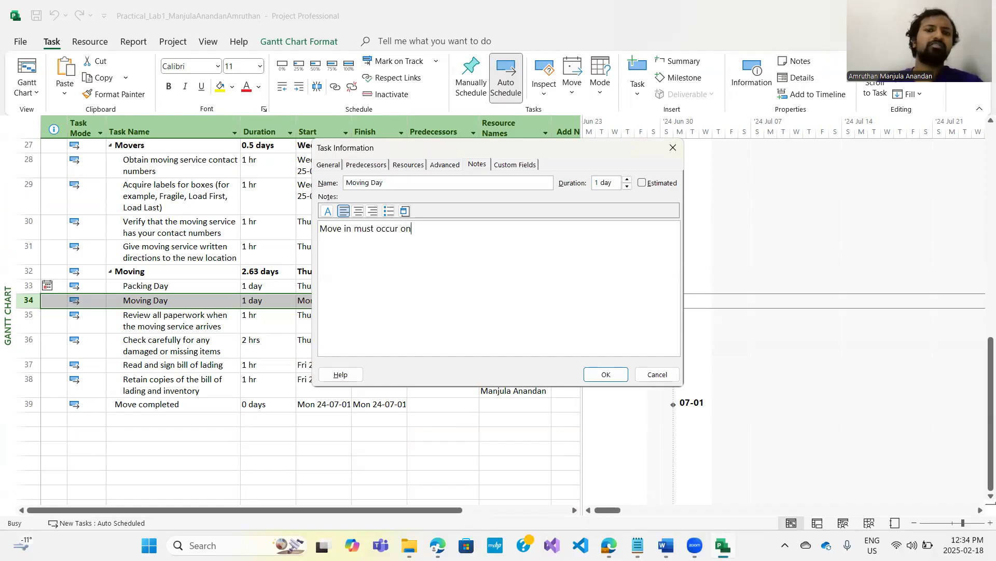
{"action": "type", "text": " this day only."}
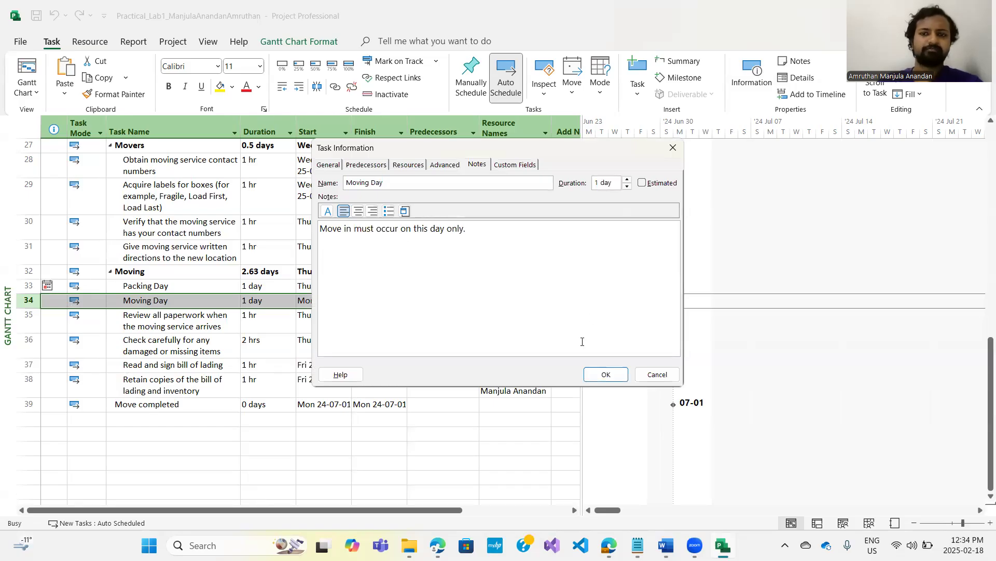
{"action": "left_click", "coordinate": [605, 375]}
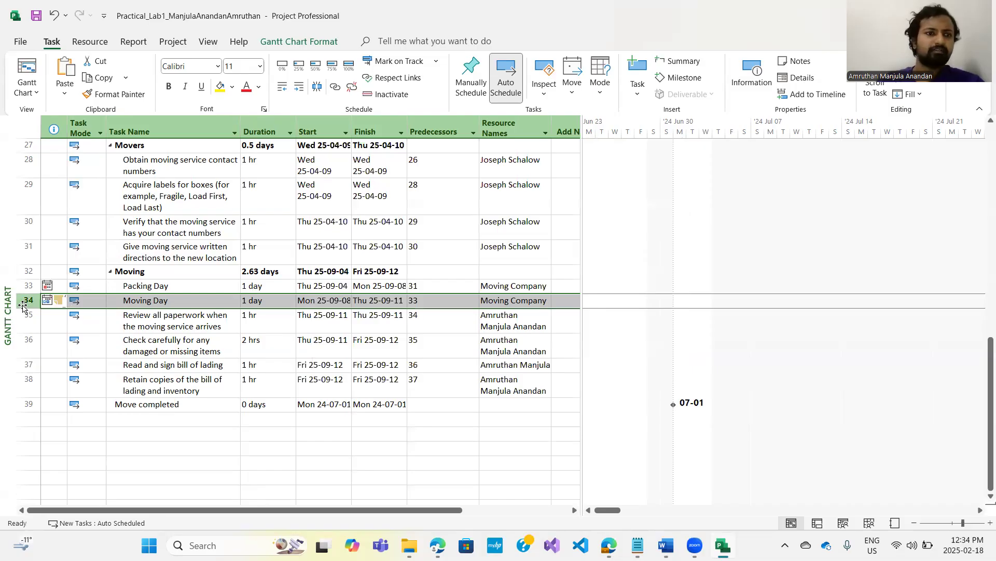
{"action": "left_click_drag", "start_coordinate": [23, 308], "coordinate": [23, 330]}
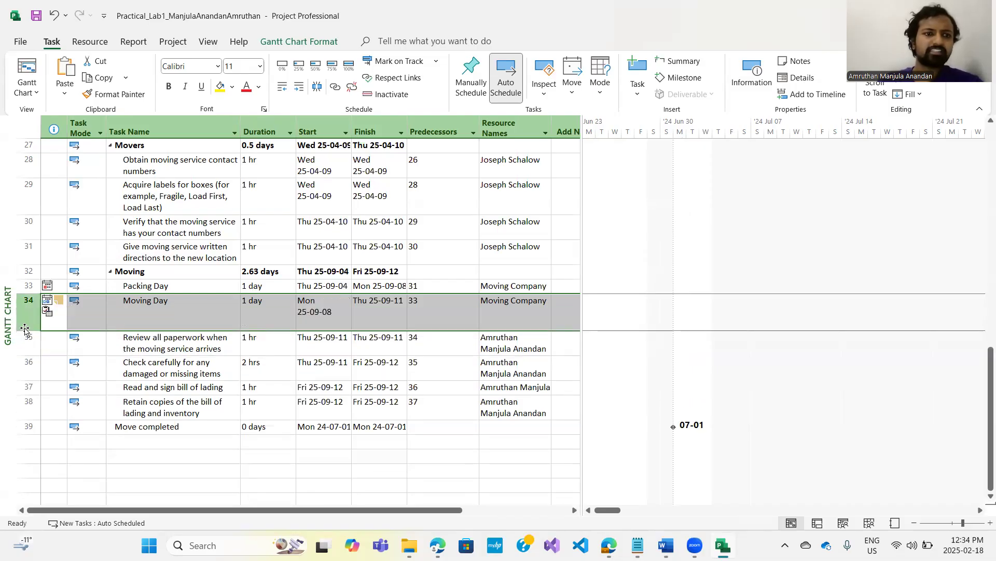
{"action": "left_click_drag", "start_coordinate": [24, 330], "coordinate": [22, 342]}
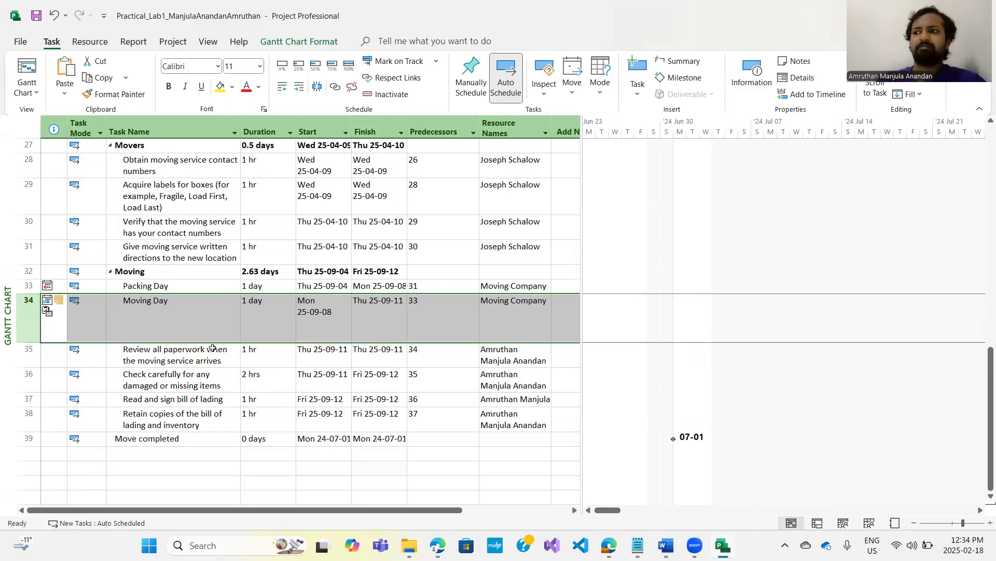
- Hide the Task Mode column in the task table
{"action": "left_click", "coordinate": [76, 126]}
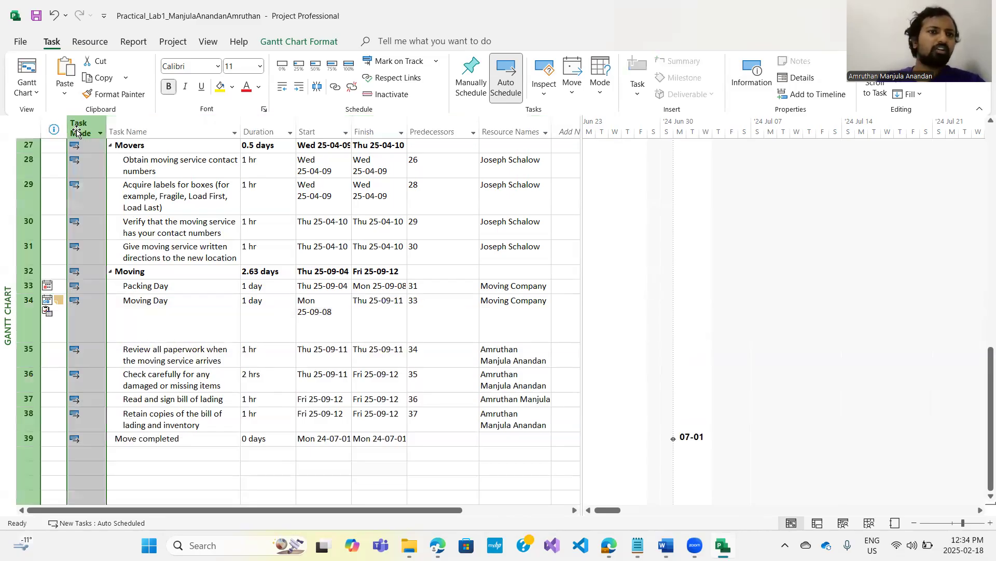
{"action": "right_click", "coordinate": [76, 126]}
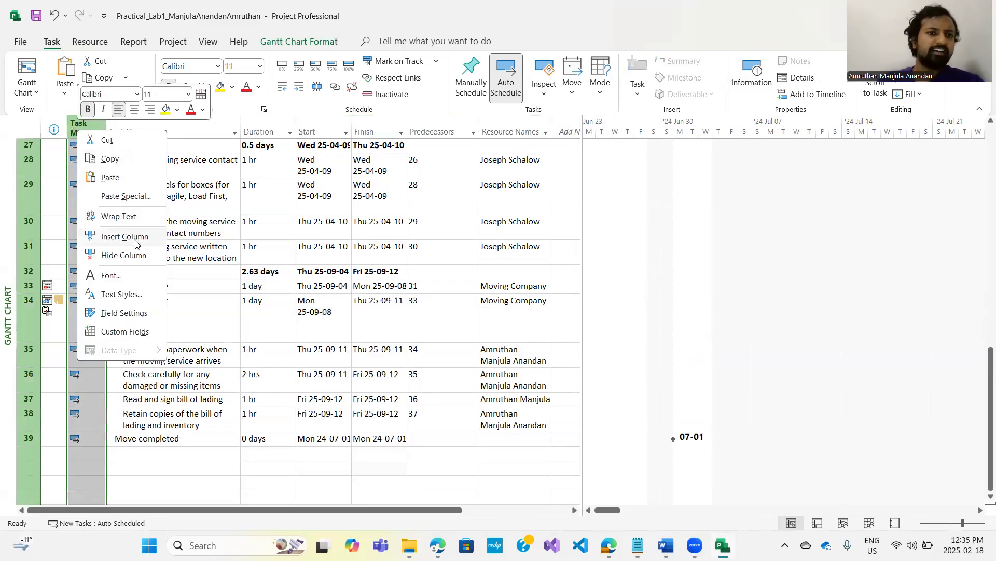
{"action": "left_click", "coordinate": [127, 255]}
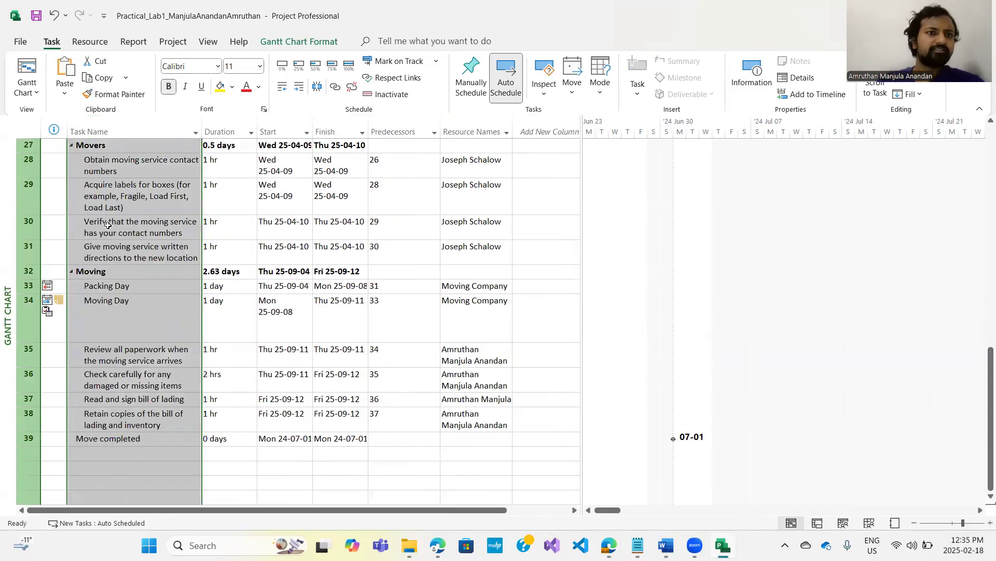
- Insert a WBS column in front of the Task Name column
{"action": "right_click", "coordinate": [77, 125]}
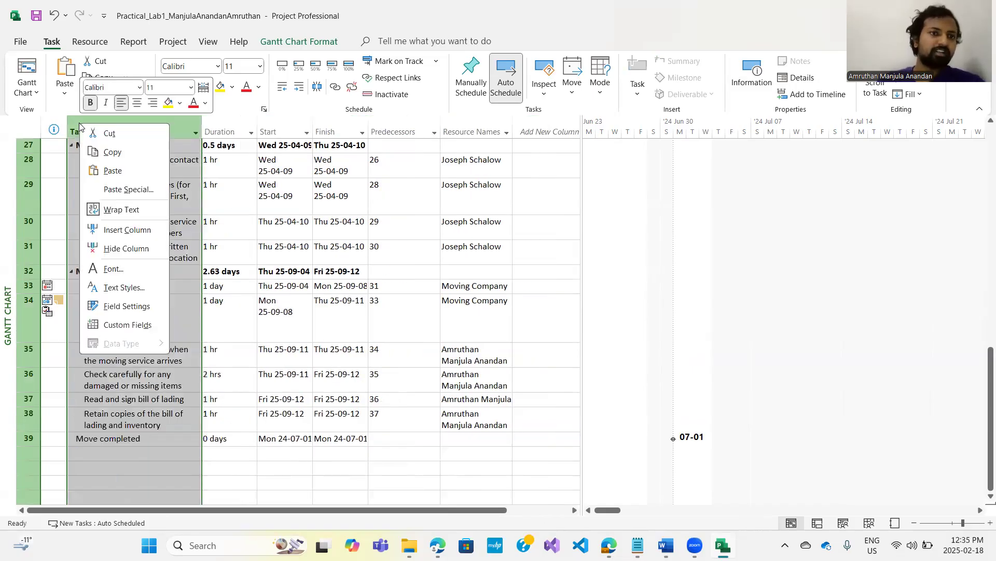
{"action": "left_click", "coordinate": [147, 230]}
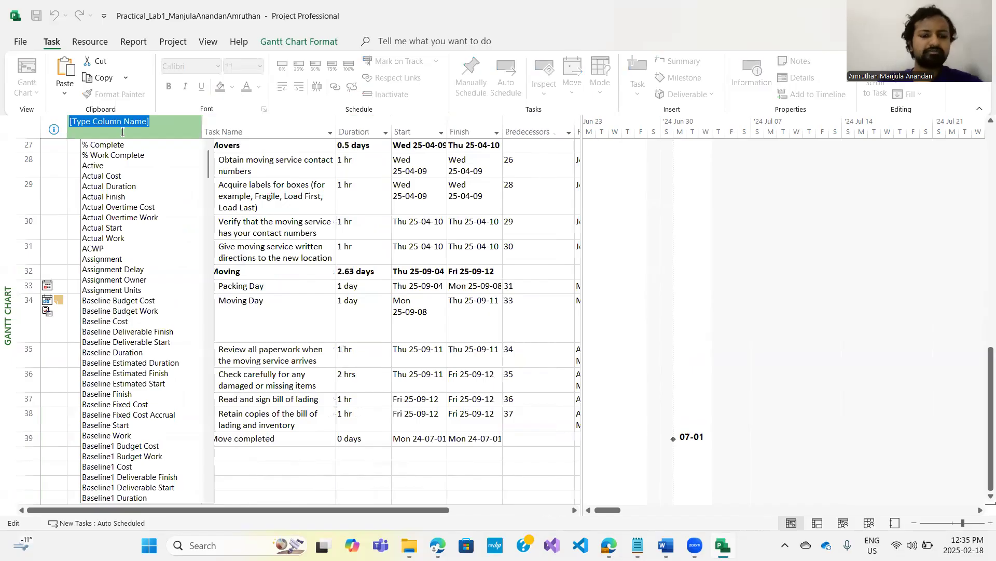
{"action": "type", "text": "WBS"}
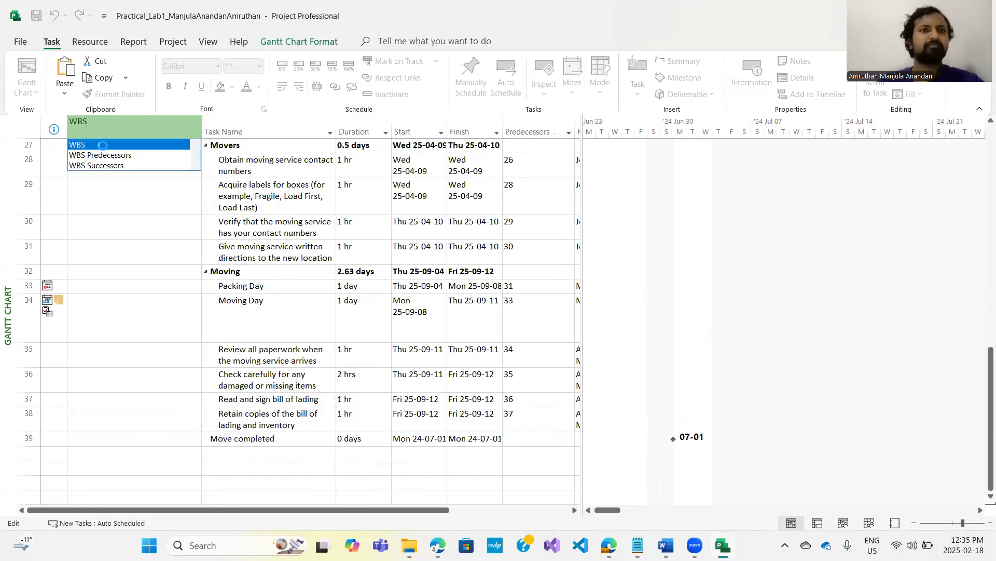
{"action": "left_click", "coordinate": [103, 146]}
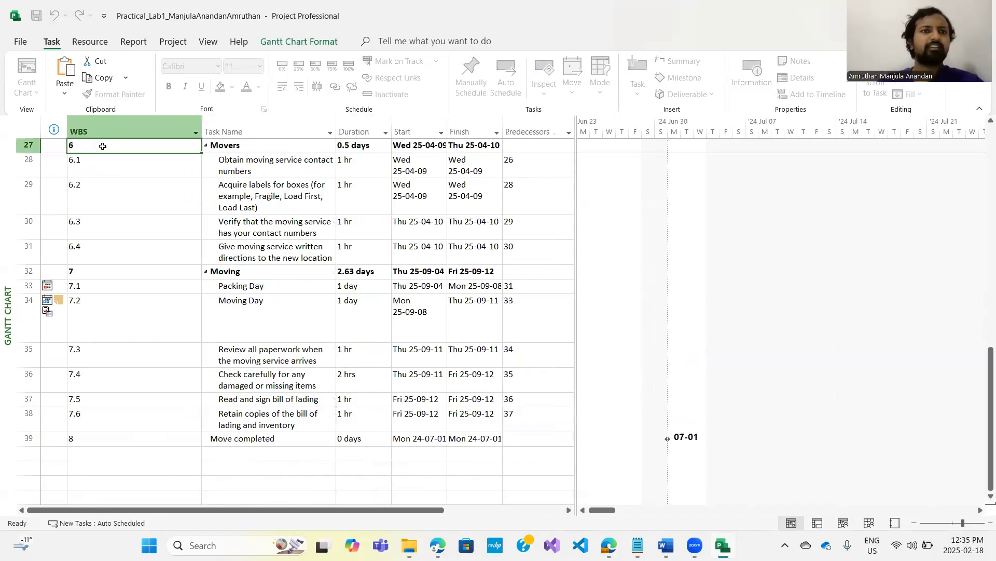
- Open the project's WBS code definition and set the level 1 sequence to Uppercase Letters (ordered)
{"action": "left_click", "coordinate": [97, 44]}
{"action": "left_click", "coordinate": [131, 43]}
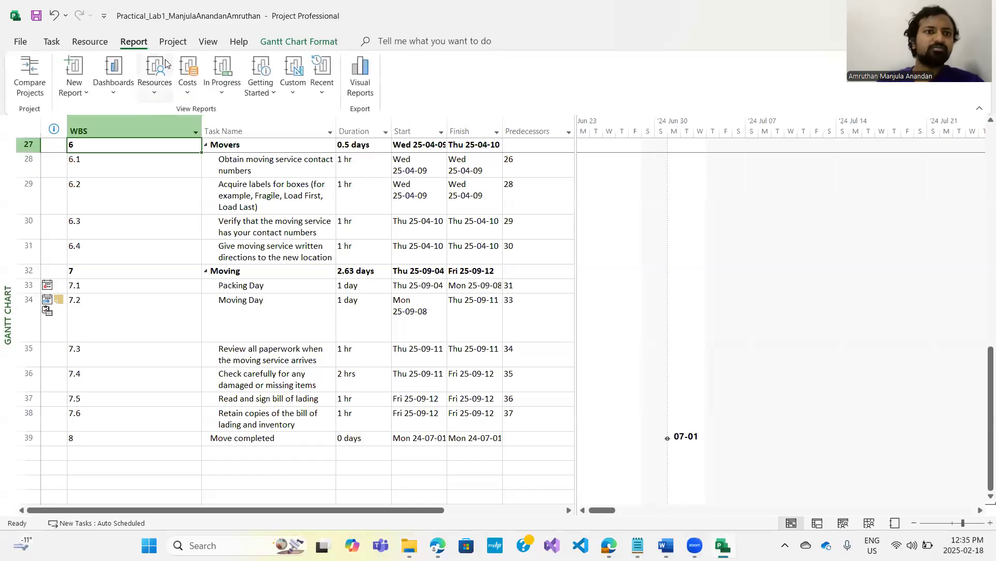
{"action": "left_click", "coordinate": [173, 42]}
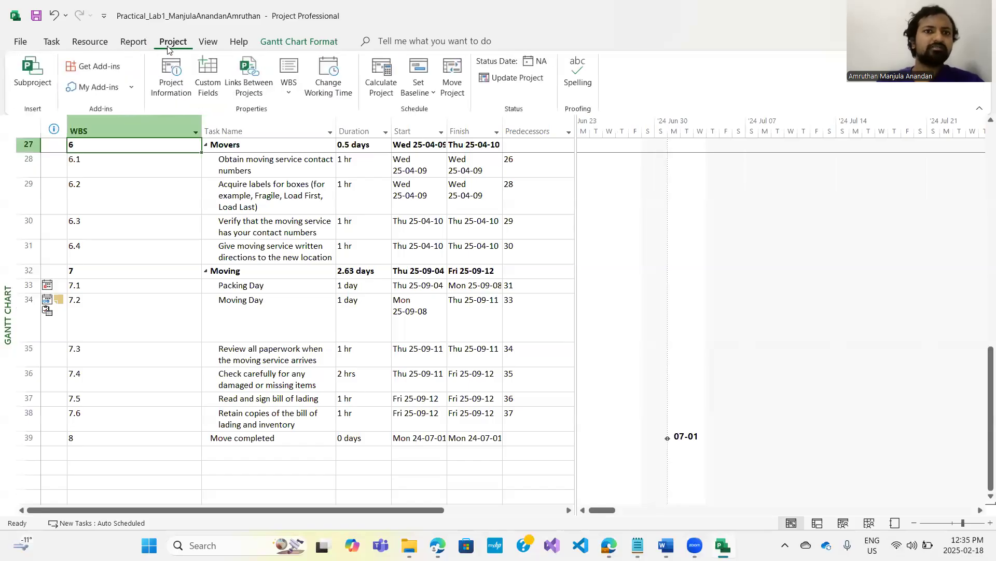
{"action": "left_click", "coordinate": [287, 93]}
{"action": "left_click", "coordinate": [314, 115]}
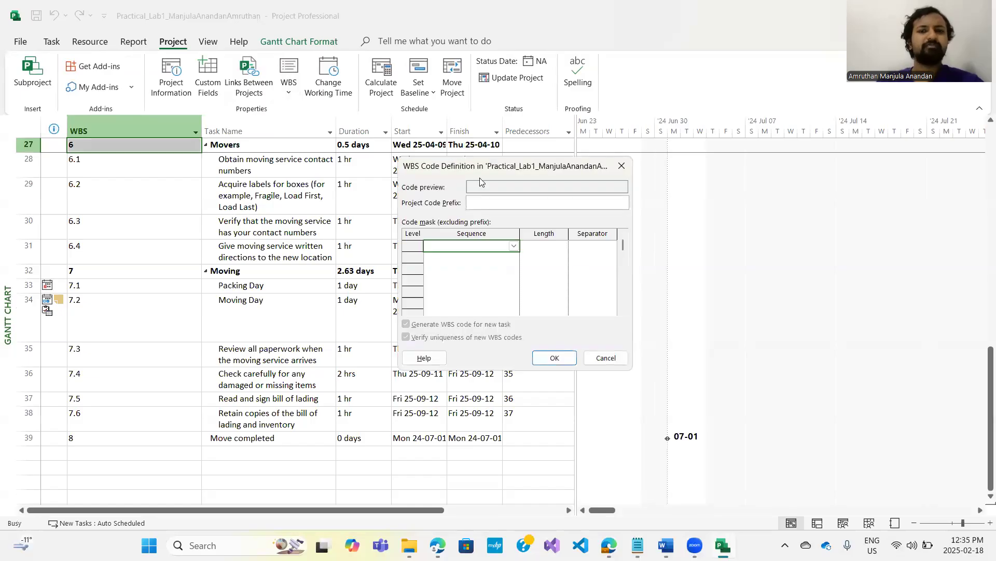
{"action": "left_click", "coordinate": [514, 246]}
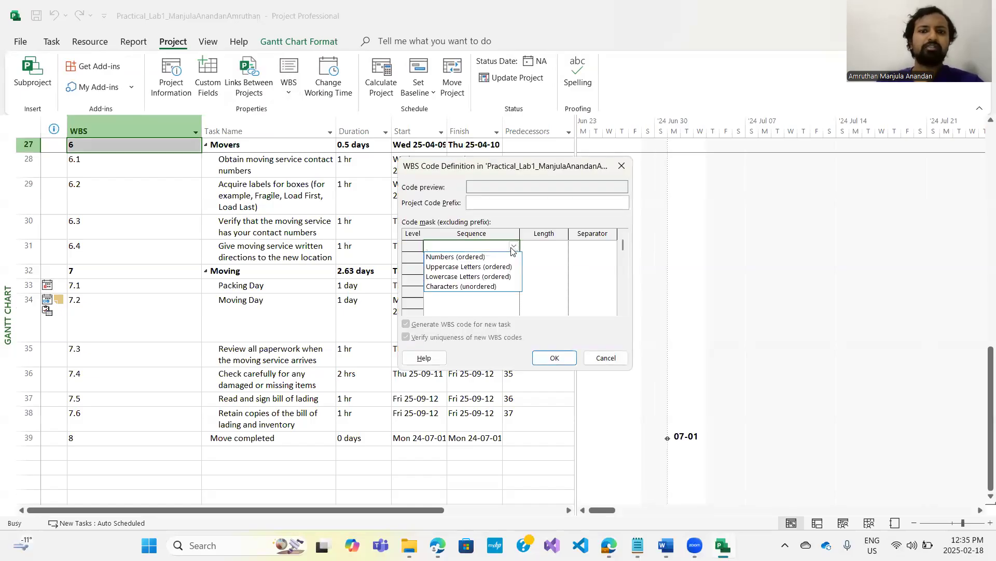
{"action": "left_click", "coordinate": [485, 267]}
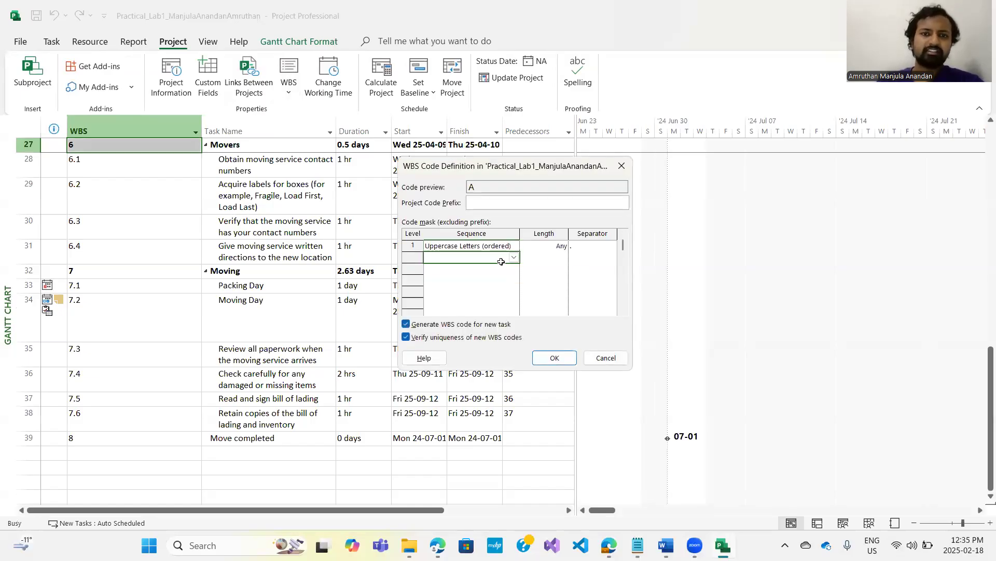
- Set WBS code level 2 to Lowercase Letters (ordered) and level 3 to Numbers (ordered), and apply the code definition
{"action": "left_click", "coordinate": [513, 258]}
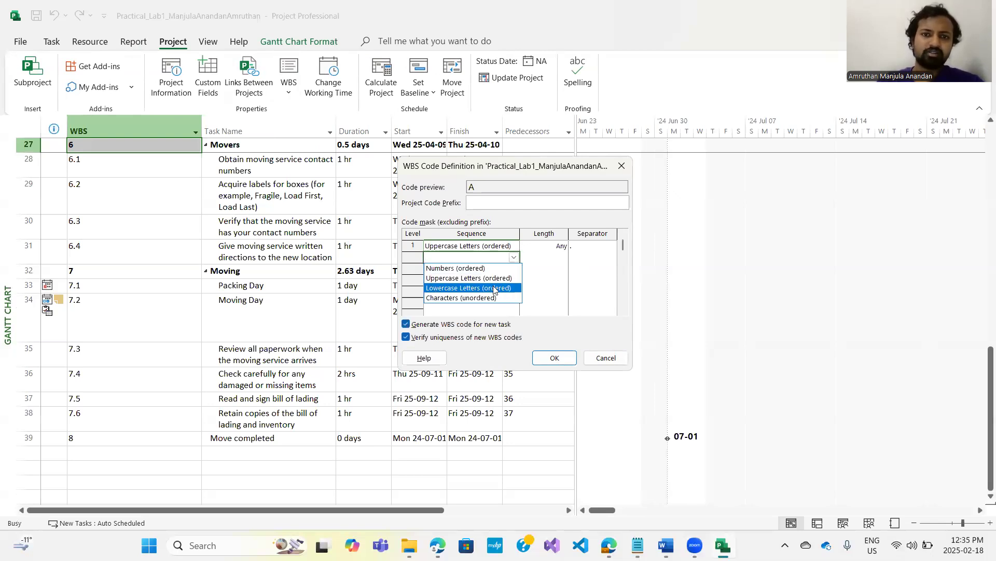
{"action": "left_click", "coordinate": [494, 286]}
{"action": "left_click", "coordinate": [485, 270]}
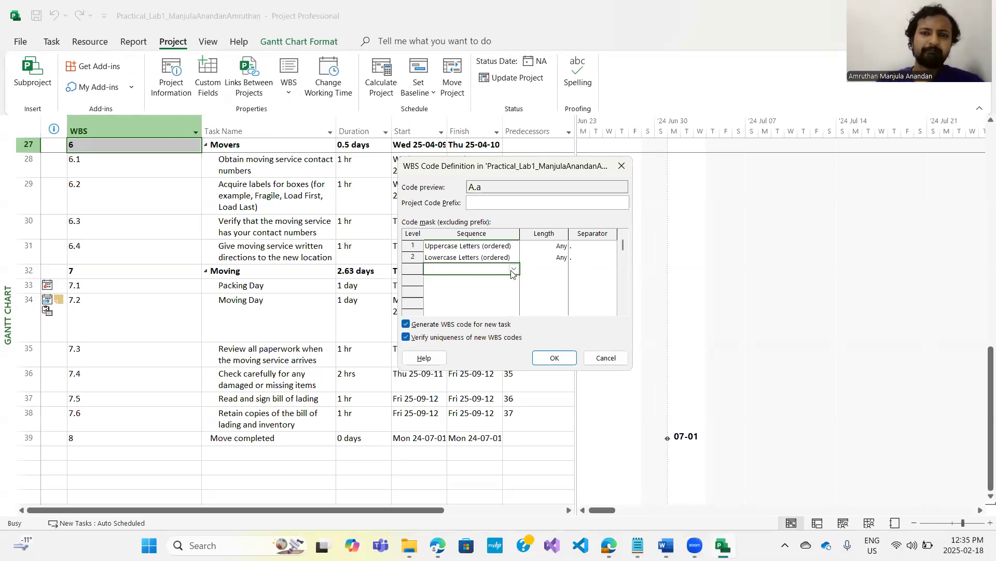
{"action": "left_click", "coordinate": [513, 269]}
{"action": "left_click", "coordinate": [497, 278]}
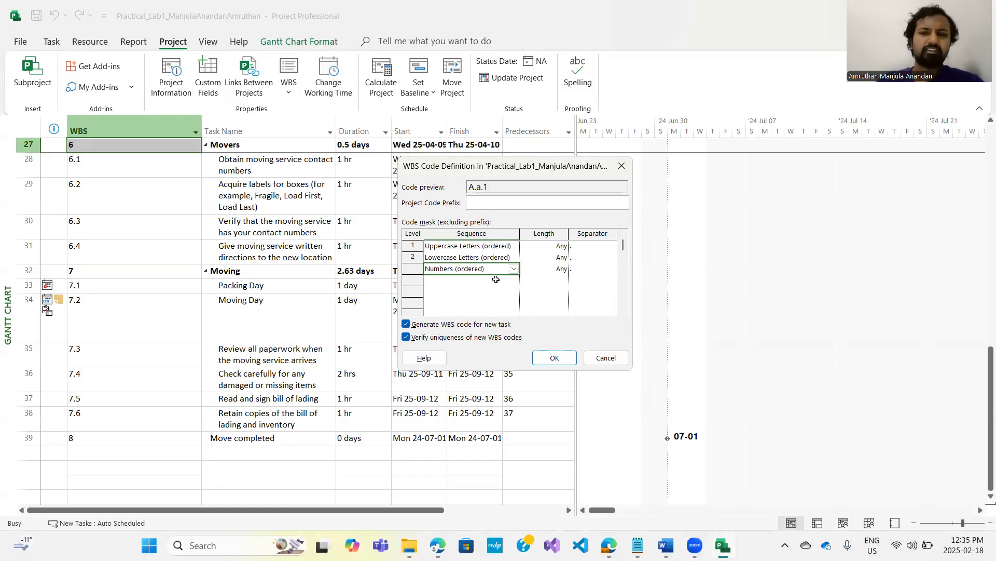
{"action": "left_click", "coordinate": [554, 358]}
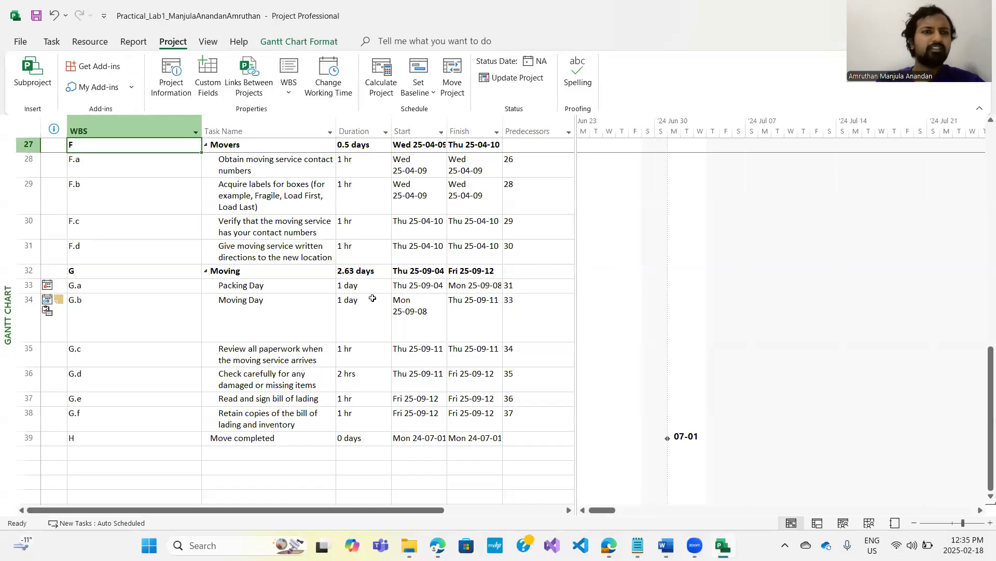
- Fit the WBS column to its contents, turn off text wrapping for Task Name and fit that column's width as well
{"action": "double_click", "coordinate": [201, 125]}
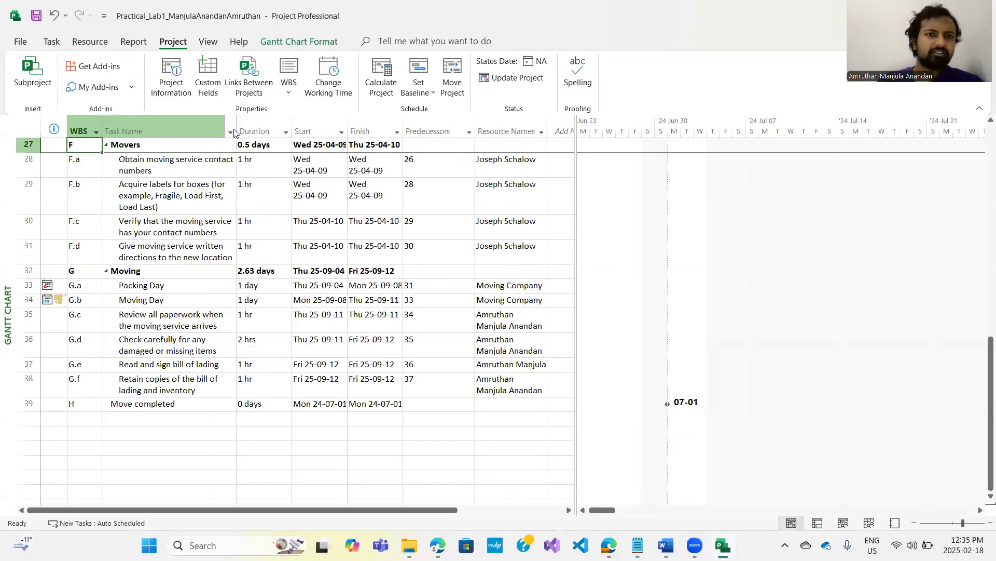
{"action": "right_click", "coordinate": [164, 130]}
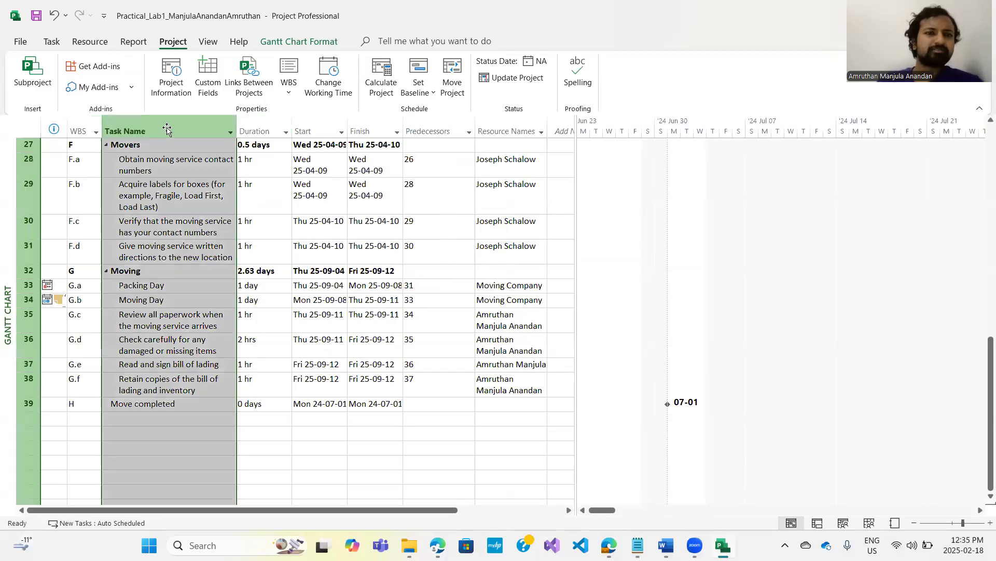
{"action": "left_click", "coordinate": [218, 212]}
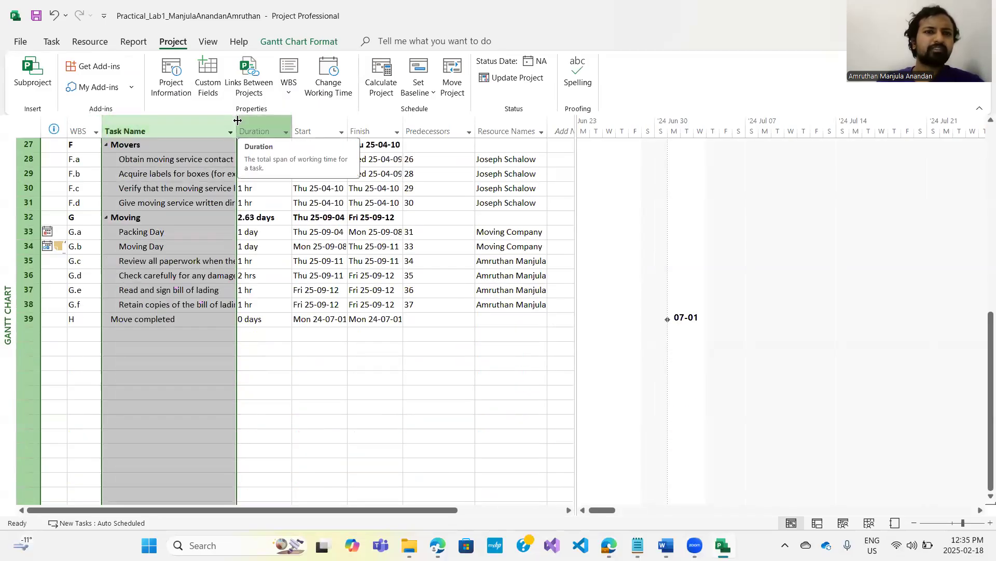
{"action": "double_click", "coordinate": [236, 125]}
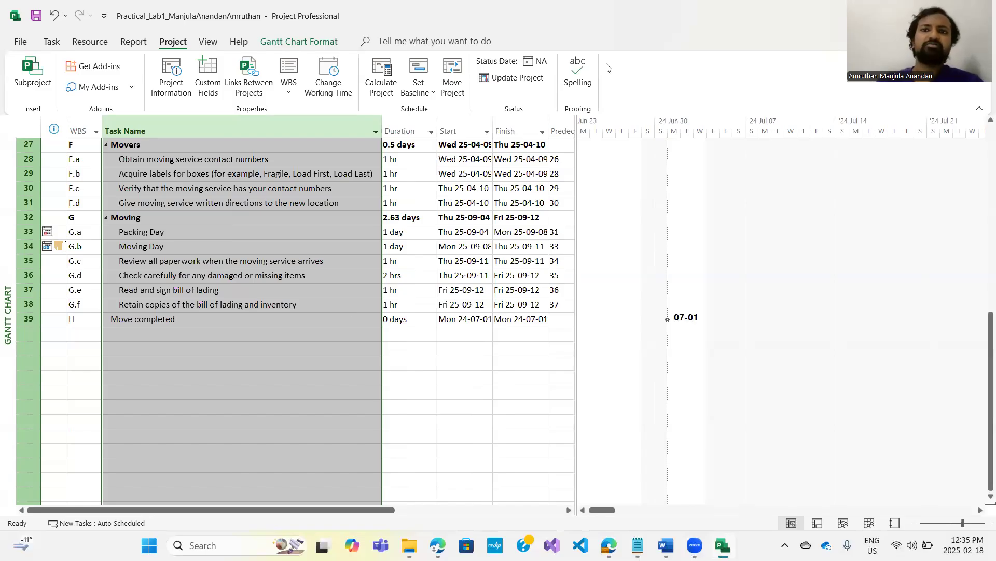
- Run the spelling check on the project, ignoring the flagged word "cutomers" in task 19's name, and close the completion message
{"action": "left_click", "coordinate": [586, 73]}
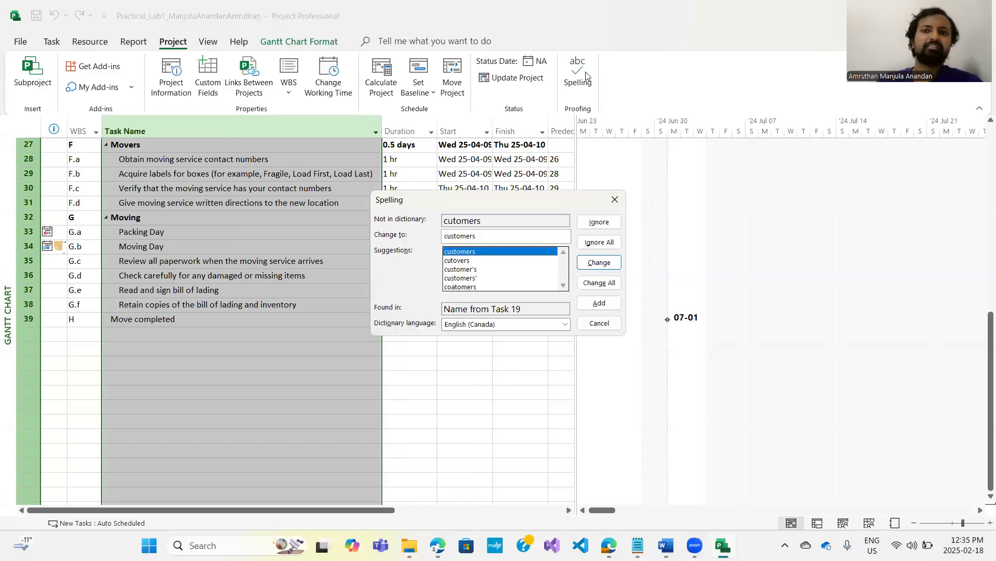
{"action": "left_click", "coordinate": [599, 222]}
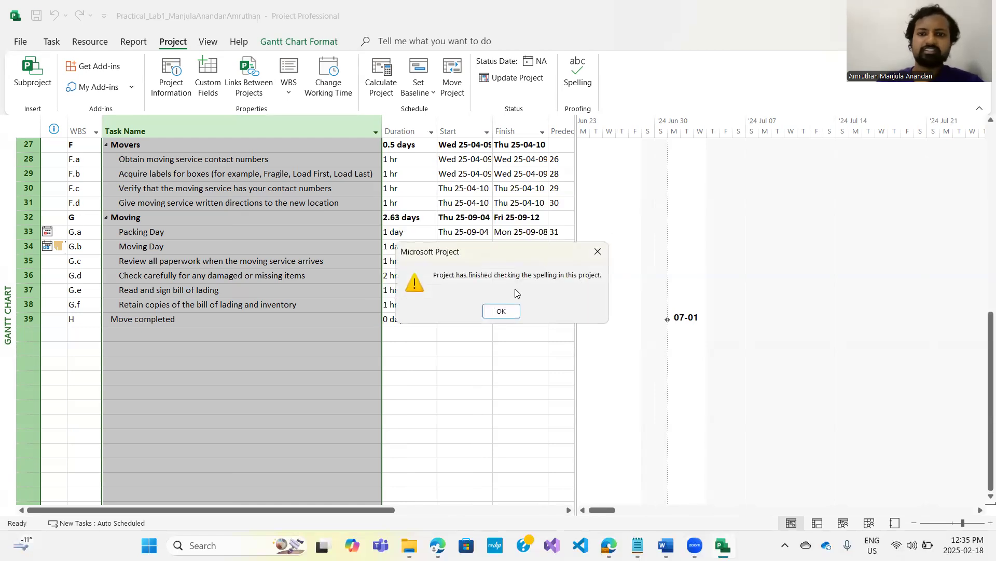
{"action": "left_click", "coordinate": [502, 311]}
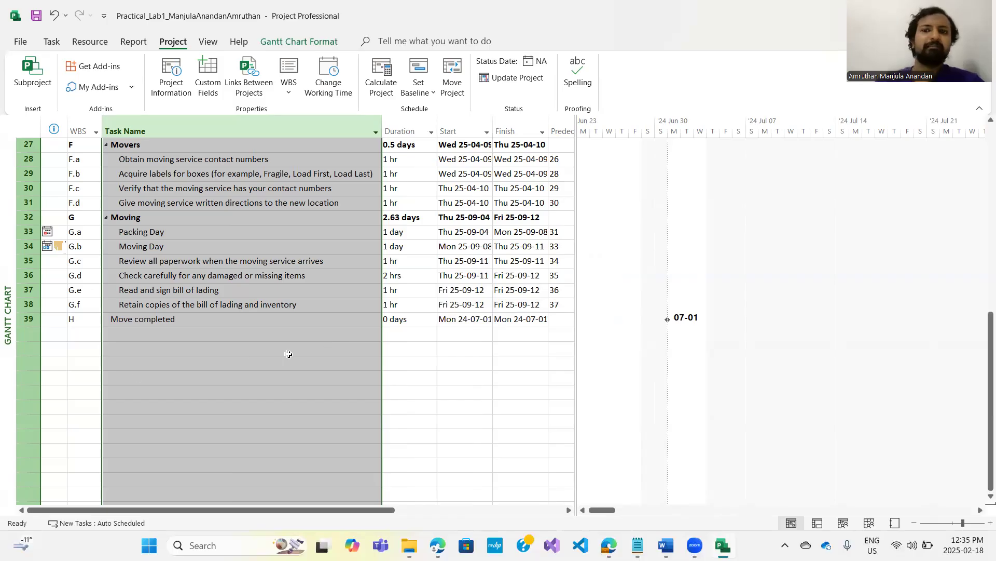
- Add the summary tasks Planning the Business Move and Finances and Insurance to the timeline
{"action": "scroll", "coordinate": [289, 354], "scroll_direction": "up", "scroll_amount": 3}
{"action": "scroll", "coordinate": [169, 219], "scroll_direction": "up", "scroll_amount": 6}
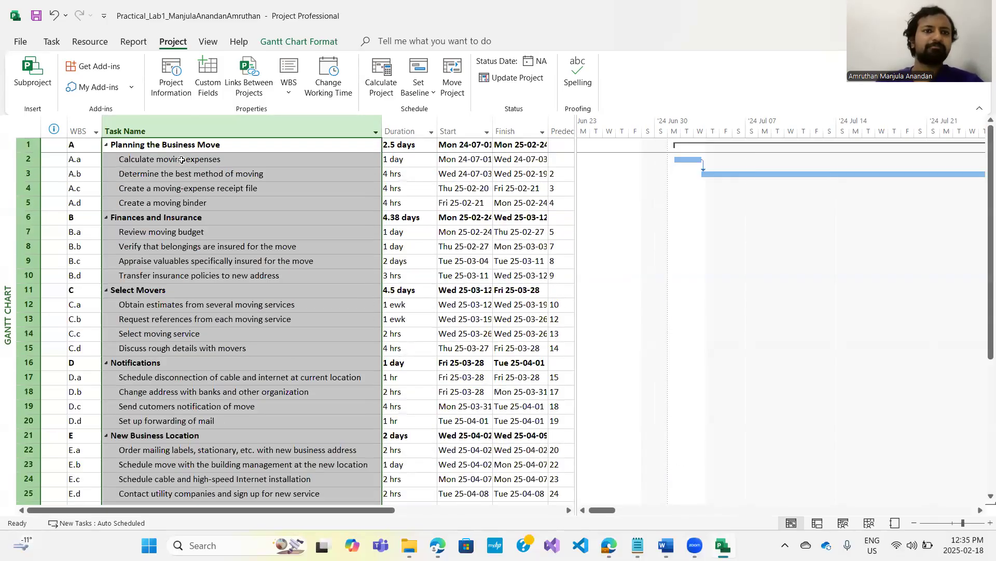
{"action": "left_click", "coordinate": [171, 145]}
{"action": "right_click", "coordinate": [171, 146]}
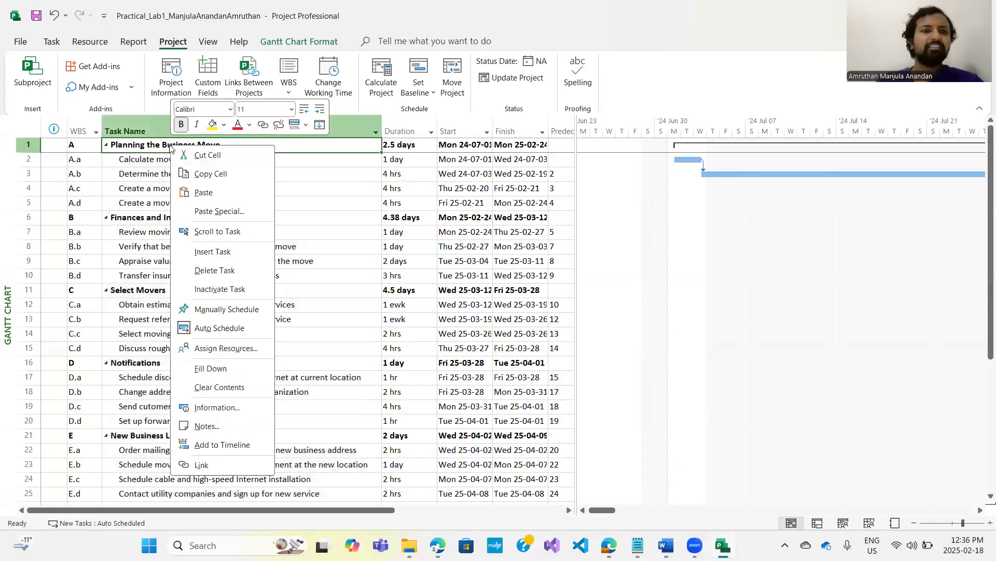
{"action": "left_click", "coordinate": [232, 445]}
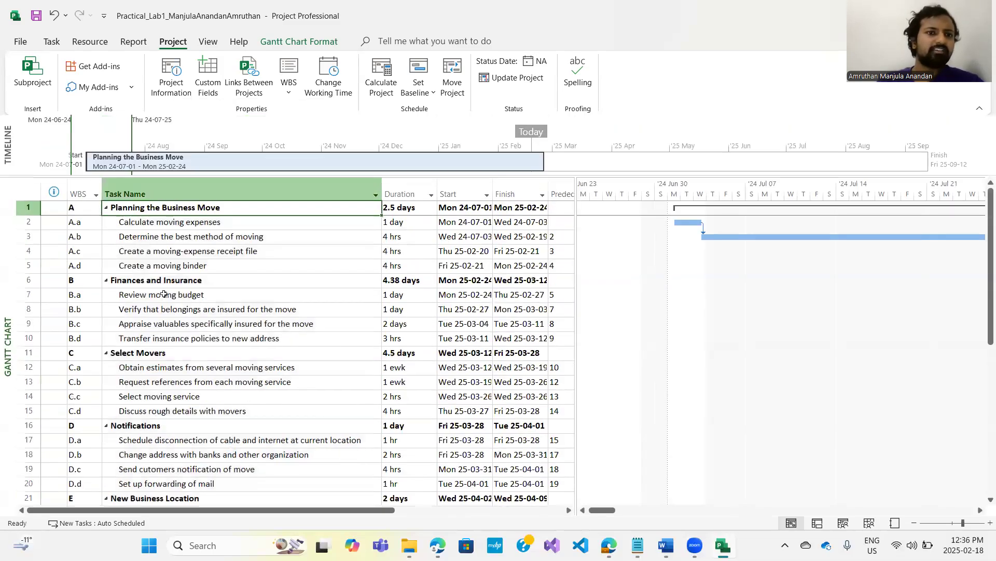
{"action": "right_click", "coordinate": [160, 281]}
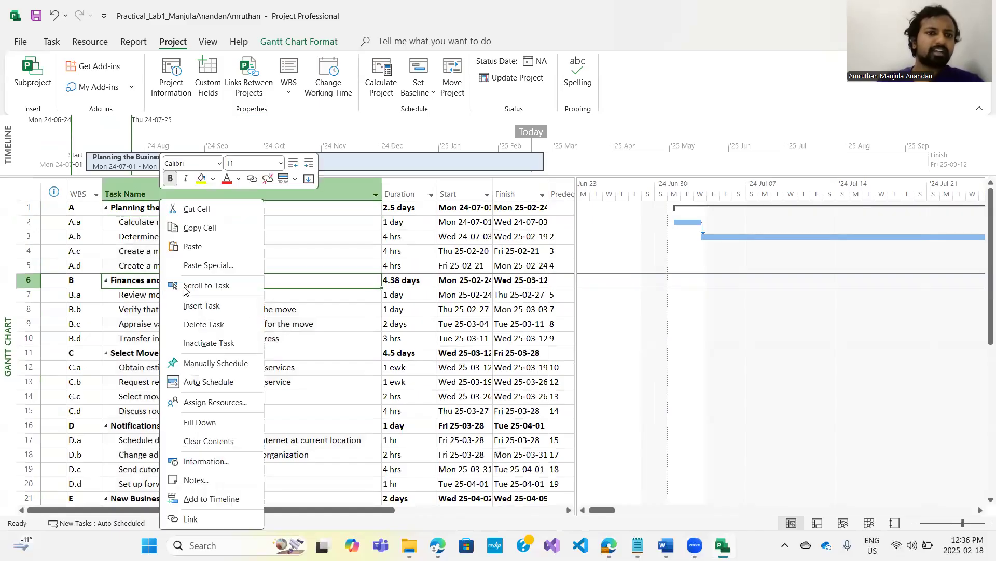
{"action": "left_click", "coordinate": [225, 499]}
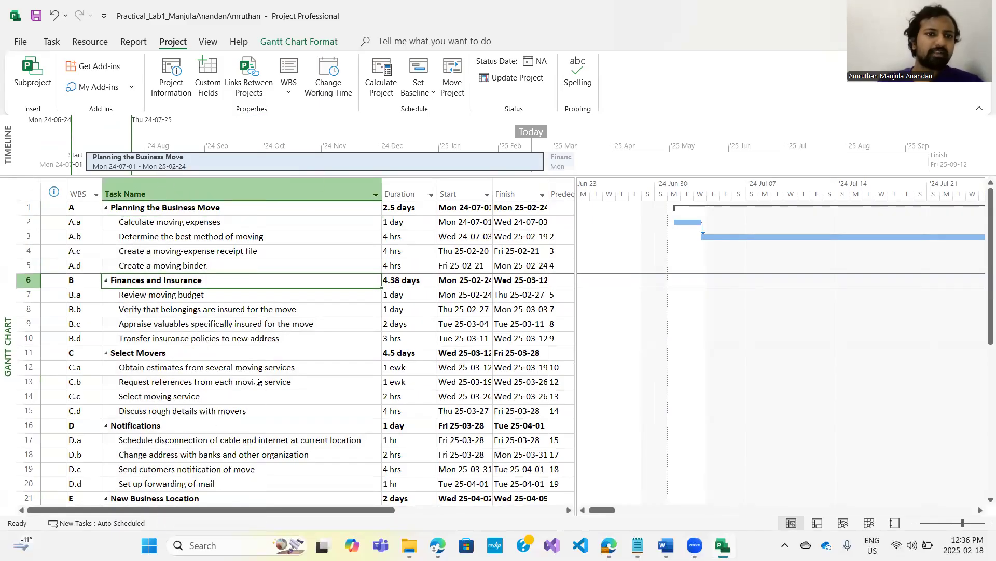
- Add the summary tasks Select Movers and Notifications to the timeline
{"action": "right_click", "coordinate": [162, 356]}
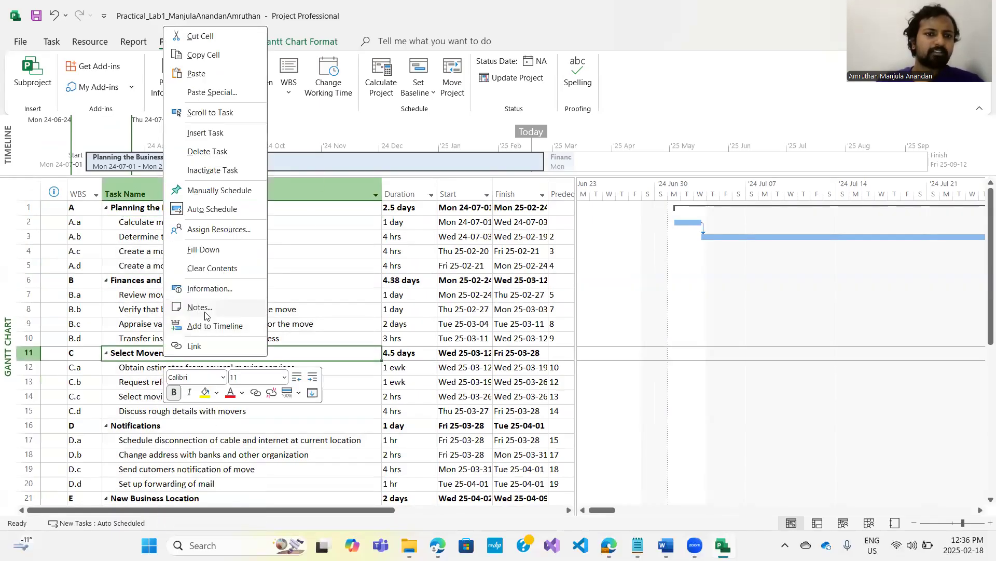
{"action": "left_click", "coordinate": [206, 328]}
{"action": "scroll", "coordinate": [205, 320], "scroll_direction": "down", "scroll_amount": 3}
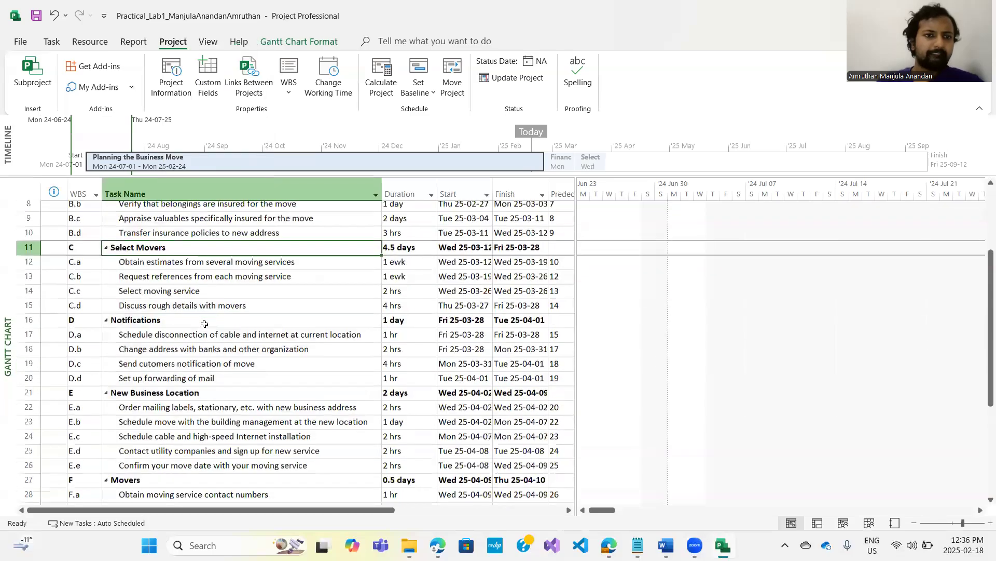
{"action": "left_click", "coordinate": [209, 294]}
{"action": "right_click", "coordinate": [209, 295]}
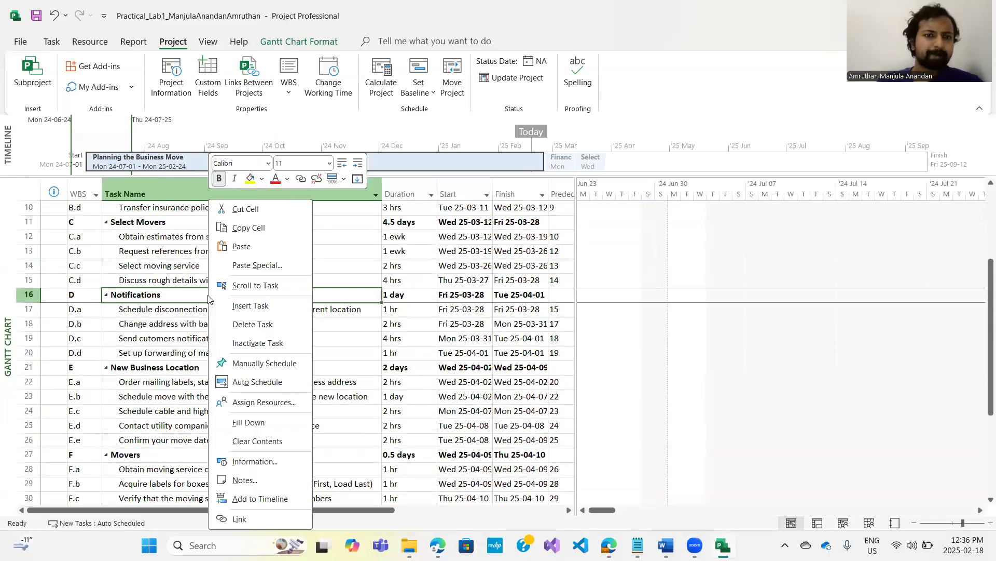
{"action": "left_click", "coordinate": [284, 499]}
- Add the summary tasks New Business Location and Movers to the timeline
{"action": "scroll", "coordinate": [277, 362], "scroll_direction": "down", "scroll_amount": 1}
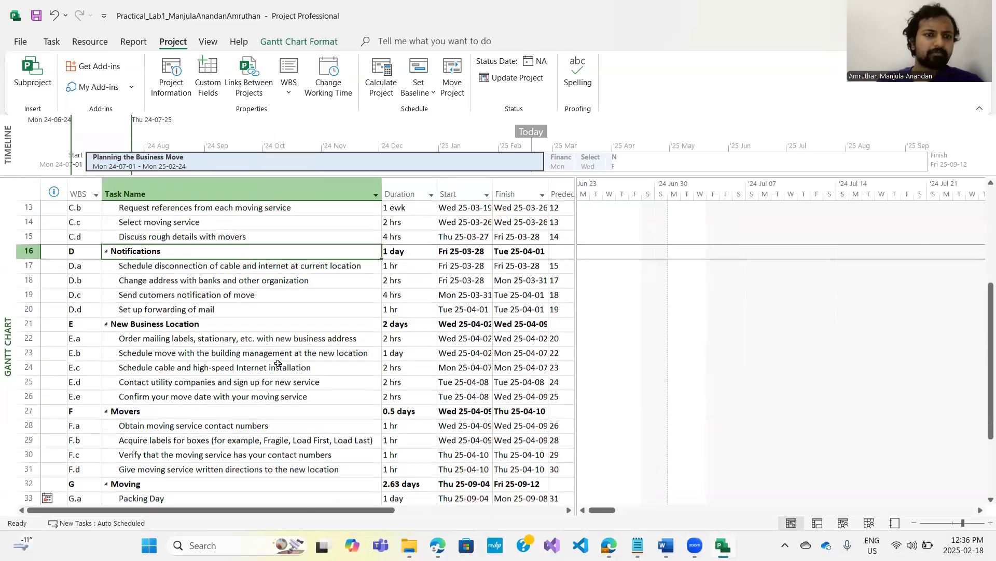
{"action": "left_click", "coordinate": [229, 328]}
{"action": "right_click", "coordinate": [229, 328]}
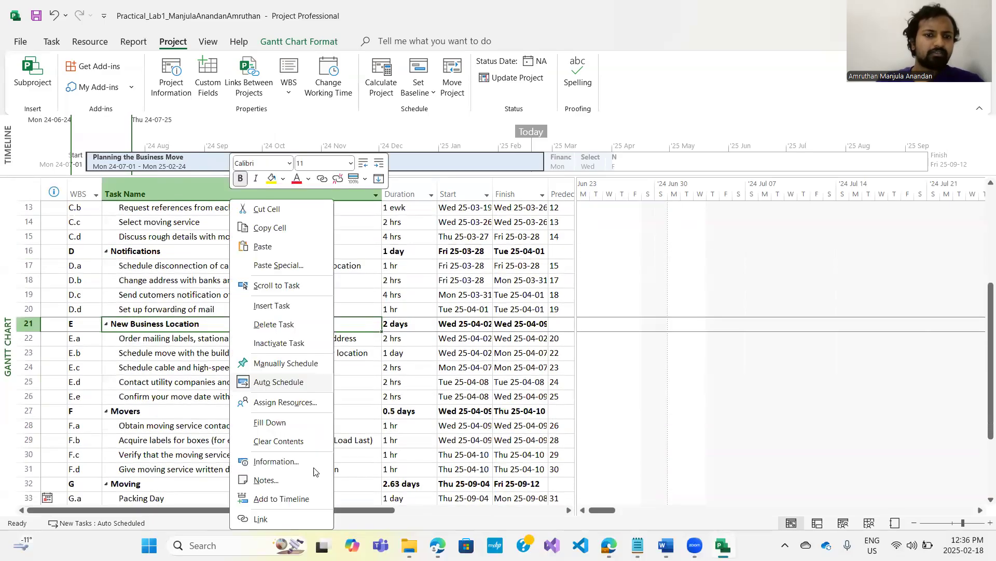
{"action": "left_click", "coordinate": [297, 499]}
{"action": "scroll", "coordinate": [275, 367], "scroll_direction": "down", "scroll_amount": 1}
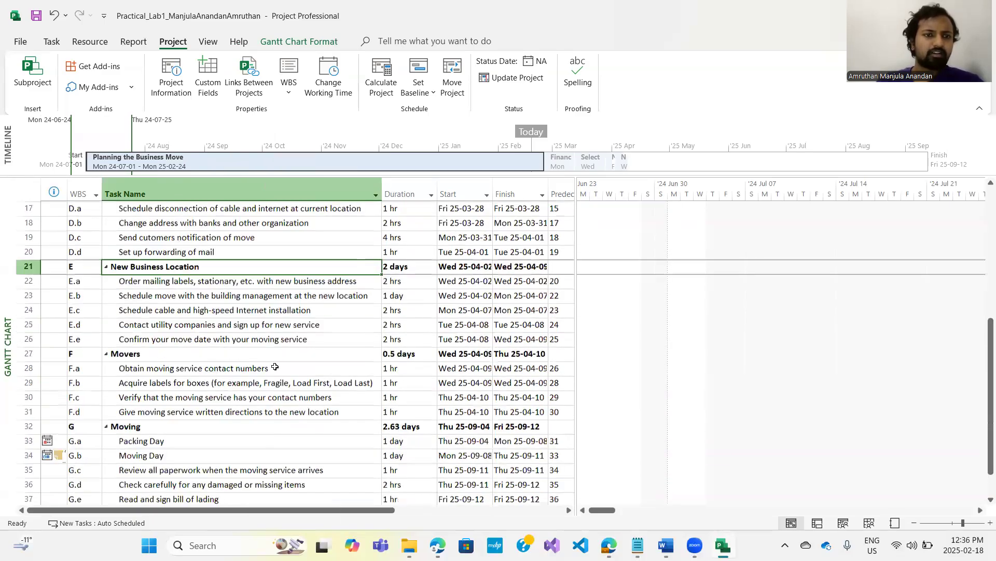
{"action": "scroll", "coordinate": [235, 328], "scroll_direction": "down", "scroll_amount": 1}
{"action": "left_click", "coordinate": [235, 328]}
{"action": "right_click", "coordinate": [235, 328]}
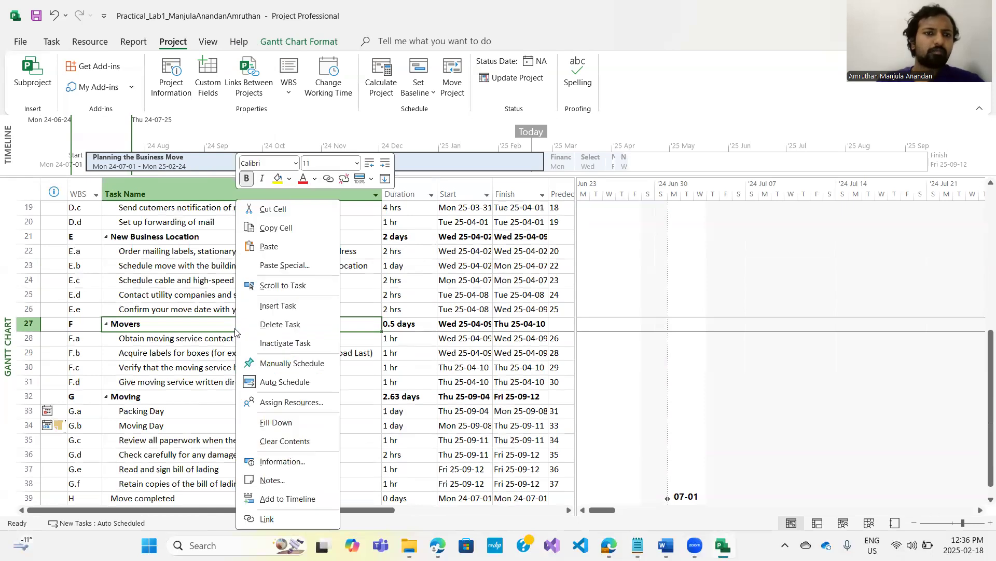
{"action": "left_click", "coordinate": [309, 498]}
- Add the Moving summary task in row 32 to the timeline
{"action": "scroll", "coordinate": [303, 414], "scroll_direction": "down", "scroll_amount": 2}
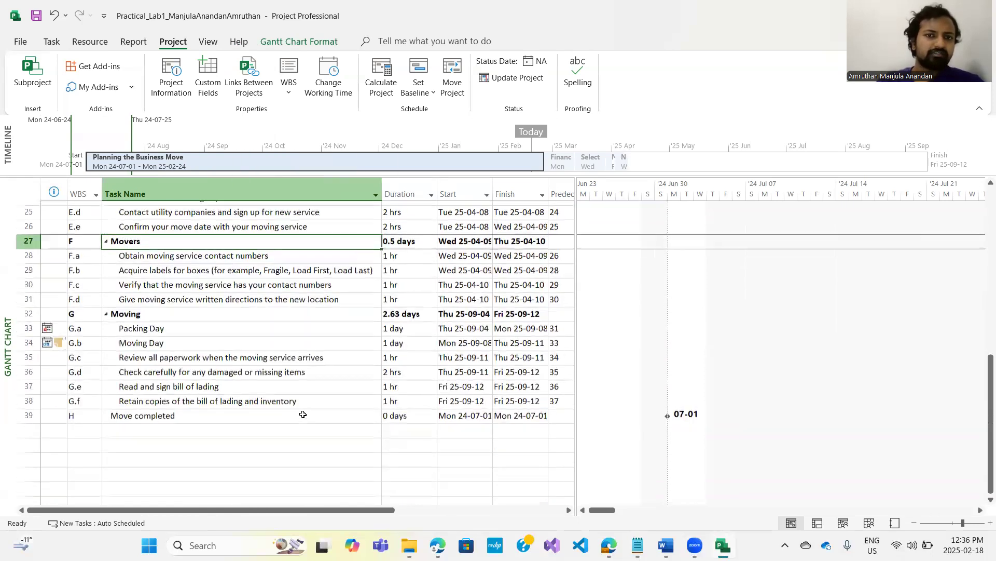
{"action": "left_click", "coordinate": [246, 309]}
{"action": "right_click", "coordinate": [247, 308]}
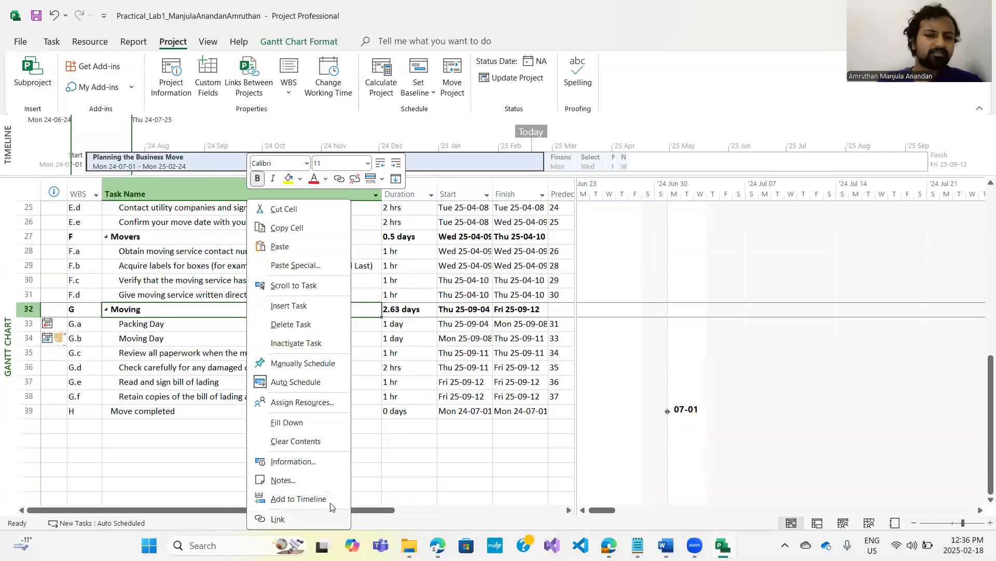
{"action": "left_click", "coordinate": [329, 499]}
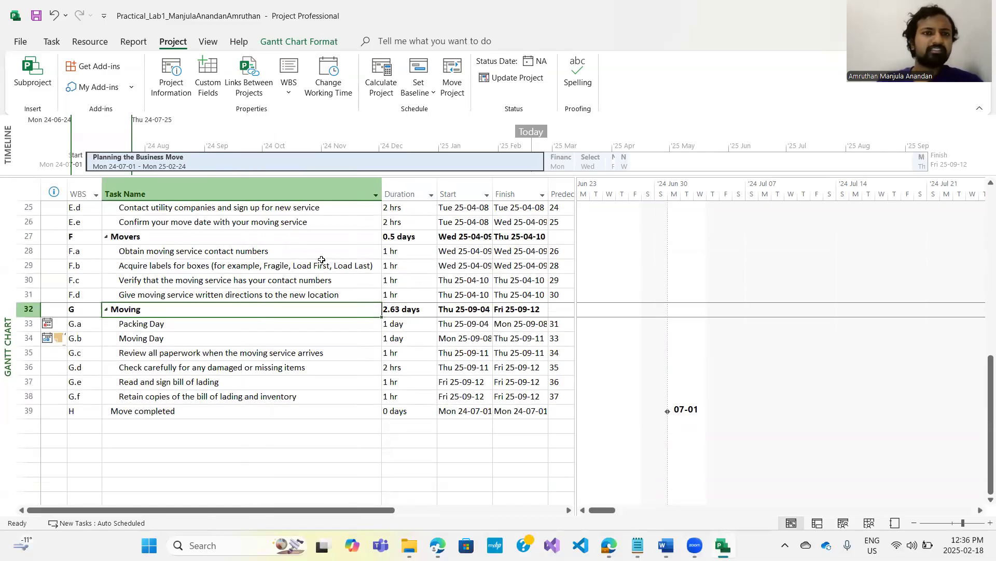
- Show the project summary task in the Gantt Chart's task table
{"action": "left_click", "coordinate": [133, 42]}
{"action": "left_click", "coordinate": [95, 46]}
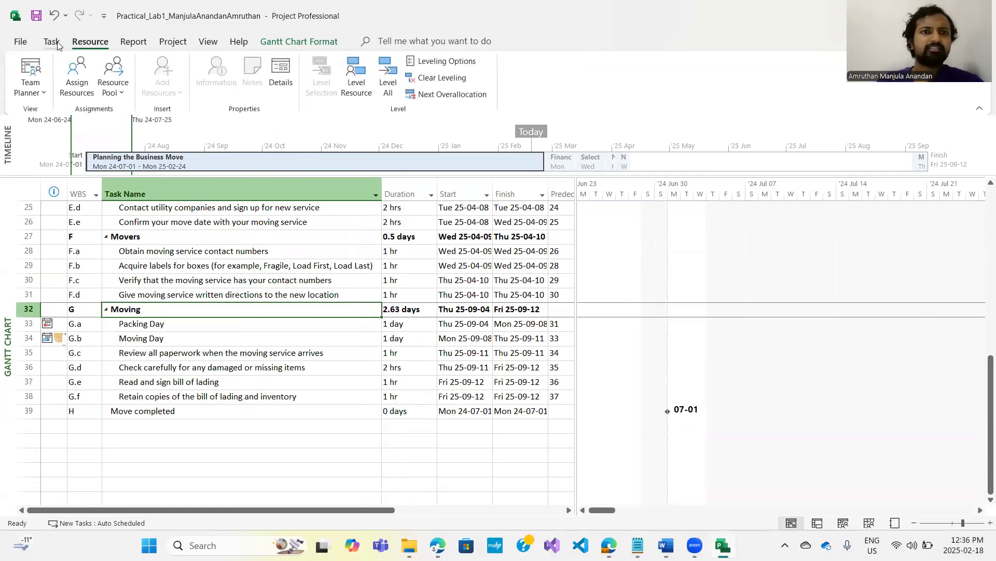
{"action": "left_click", "coordinate": [274, 45]}
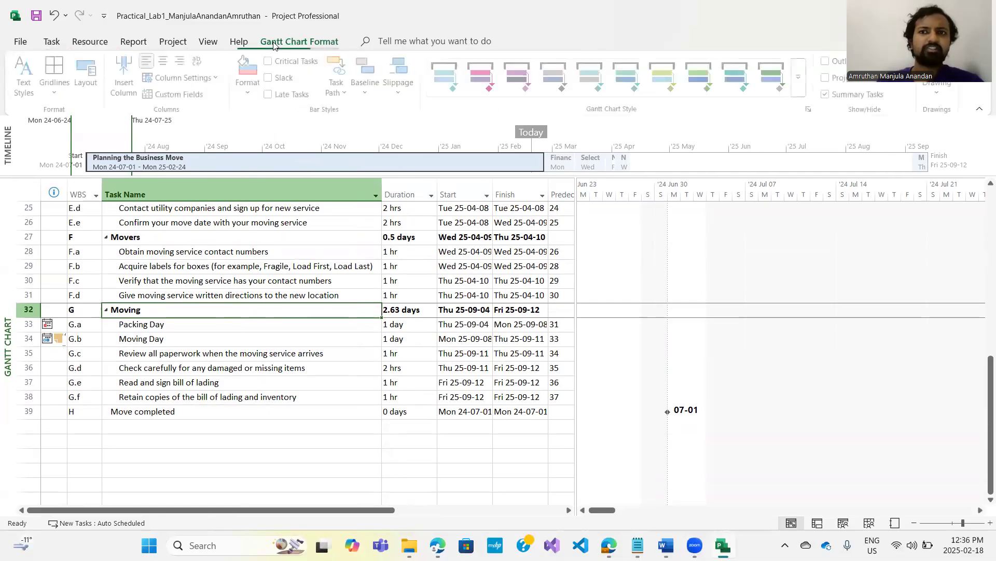
{"action": "left_click", "coordinate": [829, 78]}
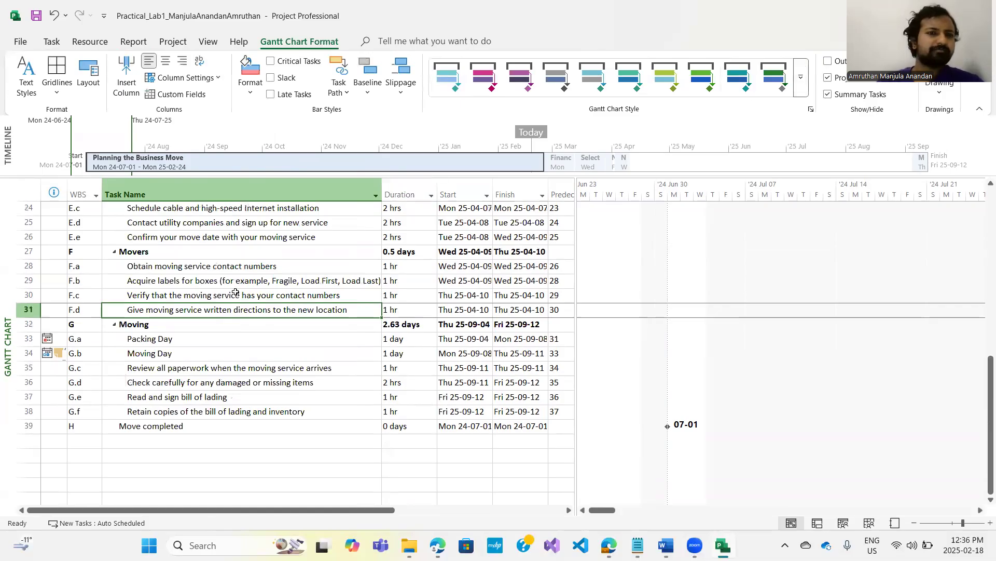
- Rename the project summary task in row 0 to "Business Move" in its task information
{"action": "scroll", "coordinate": [236, 292], "scroll_direction": "up", "scroll_amount": 8}
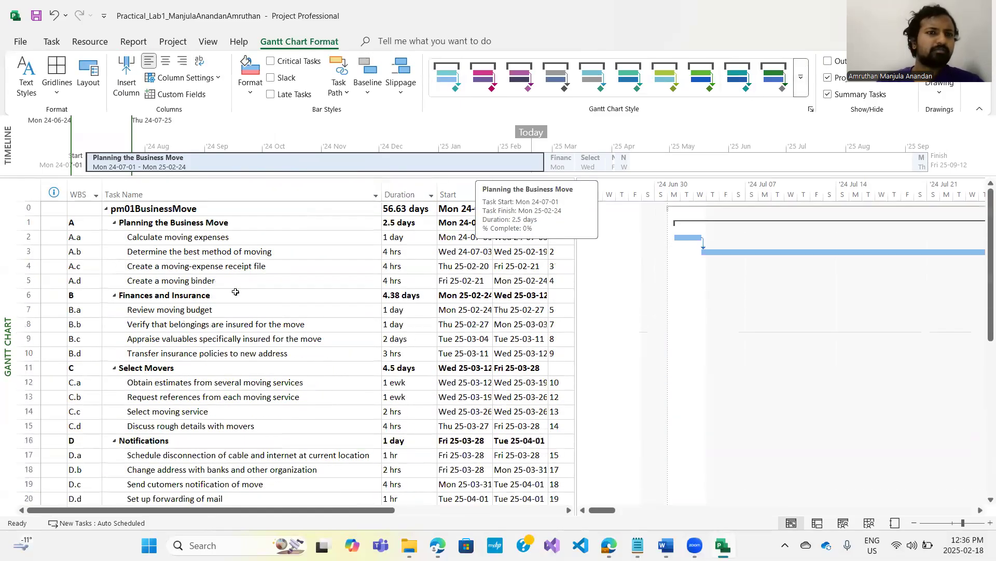
{"action": "left_click", "coordinate": [162, 210]}
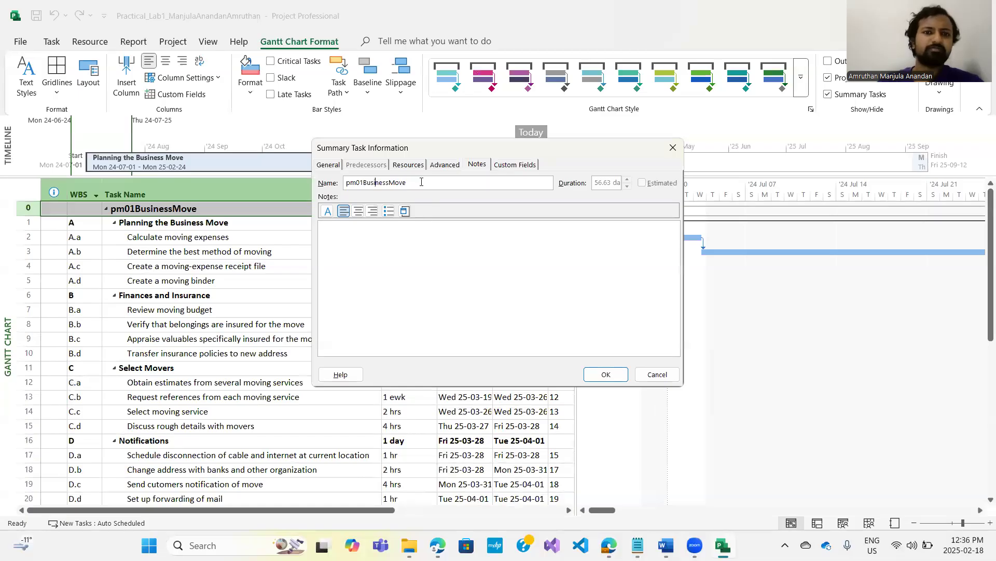
{"action": "key", "text": "shift+Left"}
{"action": "key", "text": "shift+Left"}
{"action": "key", "text": "BackSpace"}
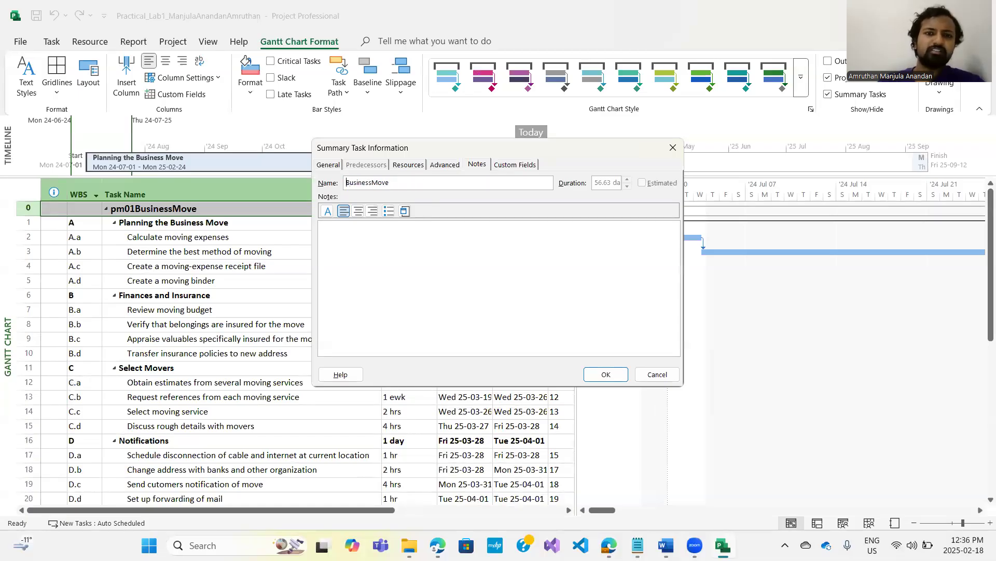
{"action": "left_click", "coordinate": [371, 182]}
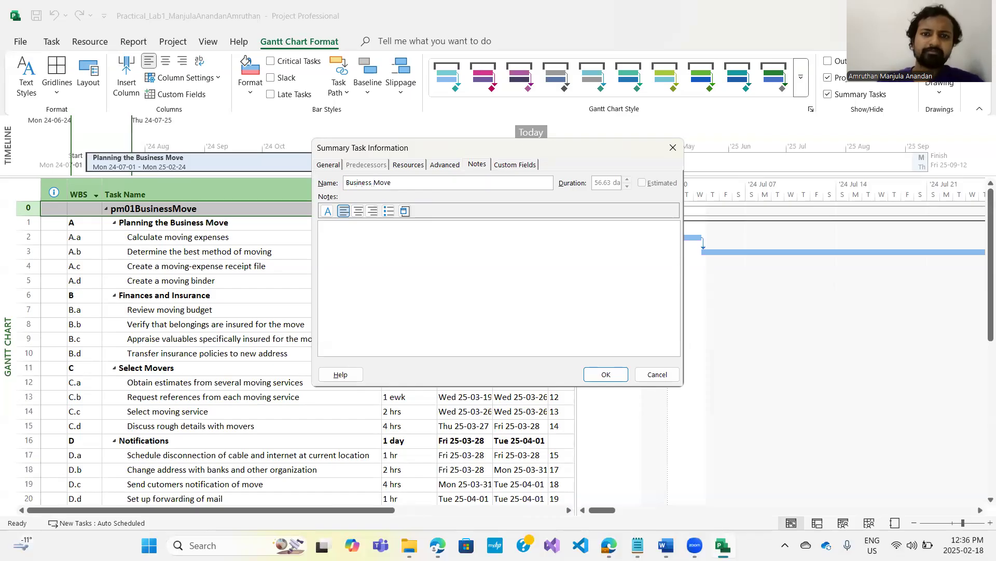
{"action": "left_click", "coordinate": [602, 375]}
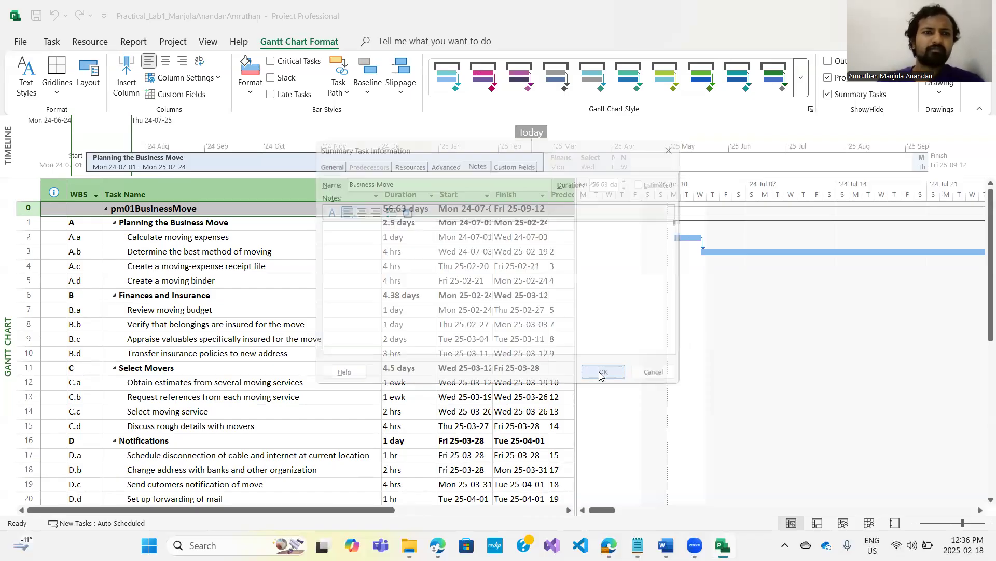
{"action": "left_click", "coordinate": [220, 352]}
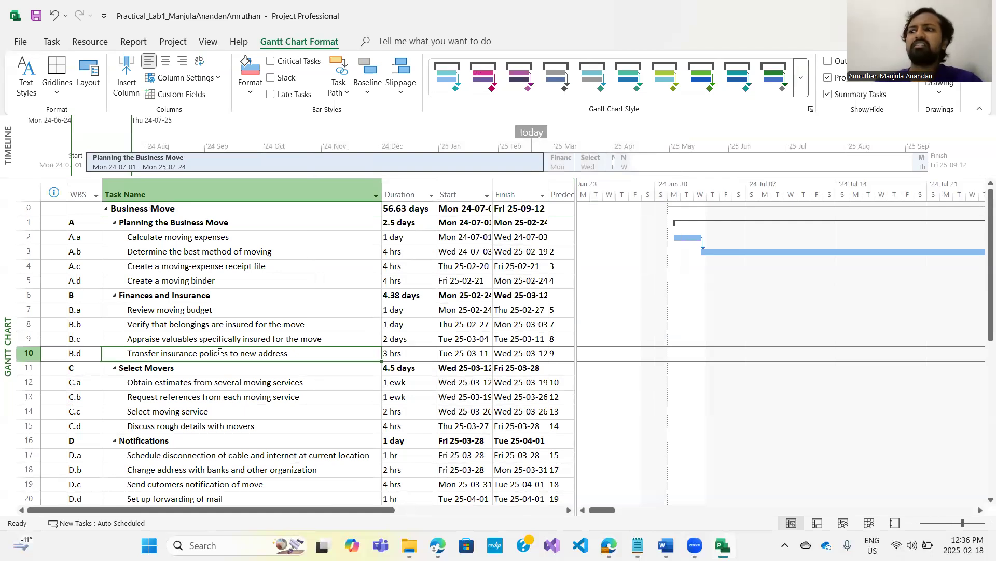
- Enter the author's full name in the left section of the Gantt Chart's print footer, apply it and return to the chart
{"action": "left_click", "coordinate": [29, 43]}
{"action": "left_click", "coordinate": [47, 240]}
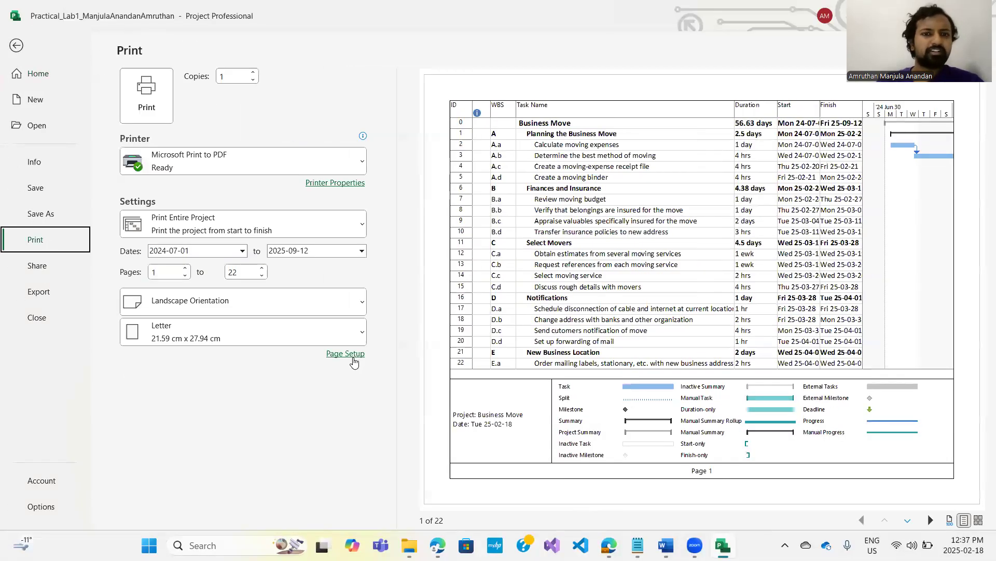
{"action": "left_click", "coordinate": [357, 356]}
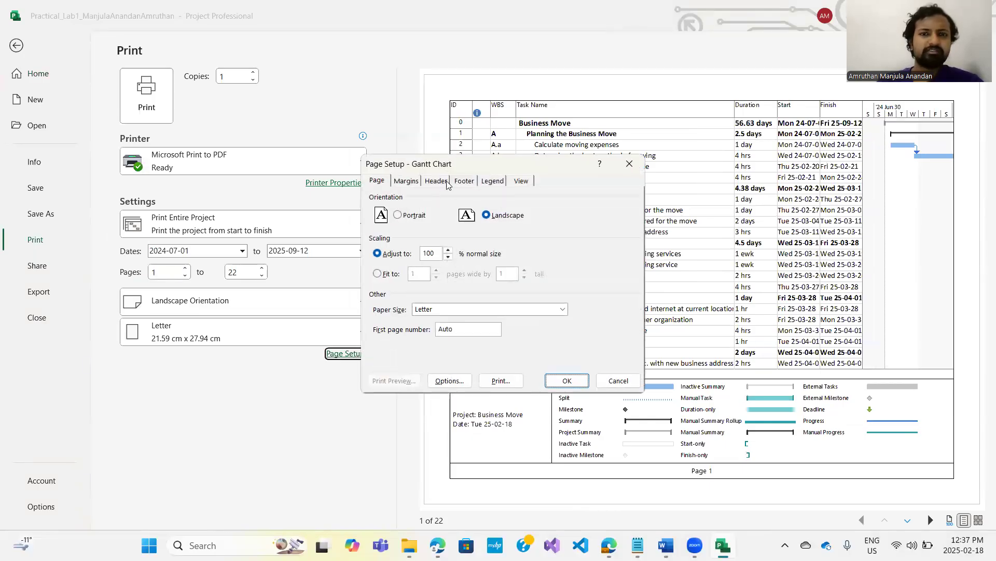
{"action": "left_click", "coordinate": [460, 182]}
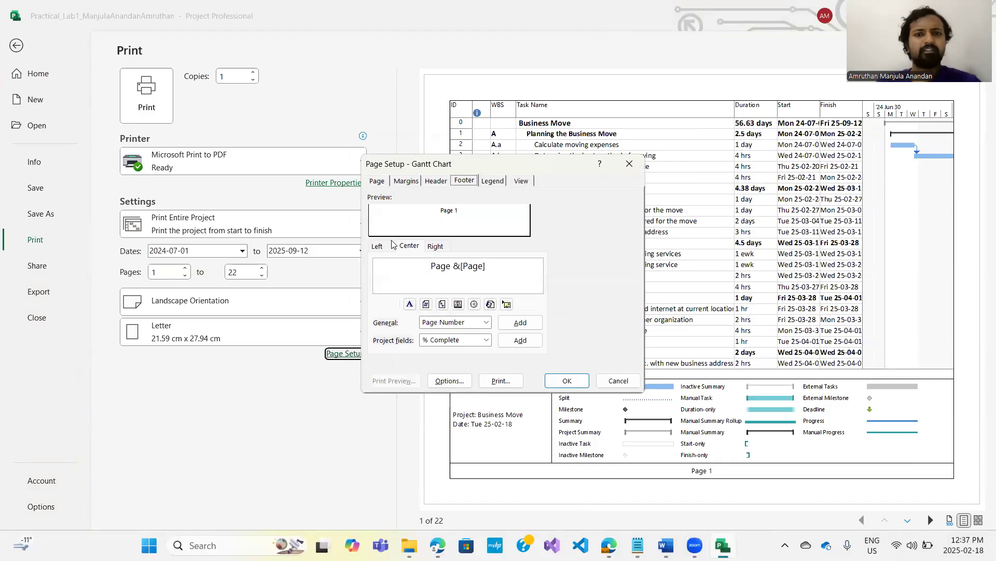
{"action": "left_click", "coordinate": [377, 247]}
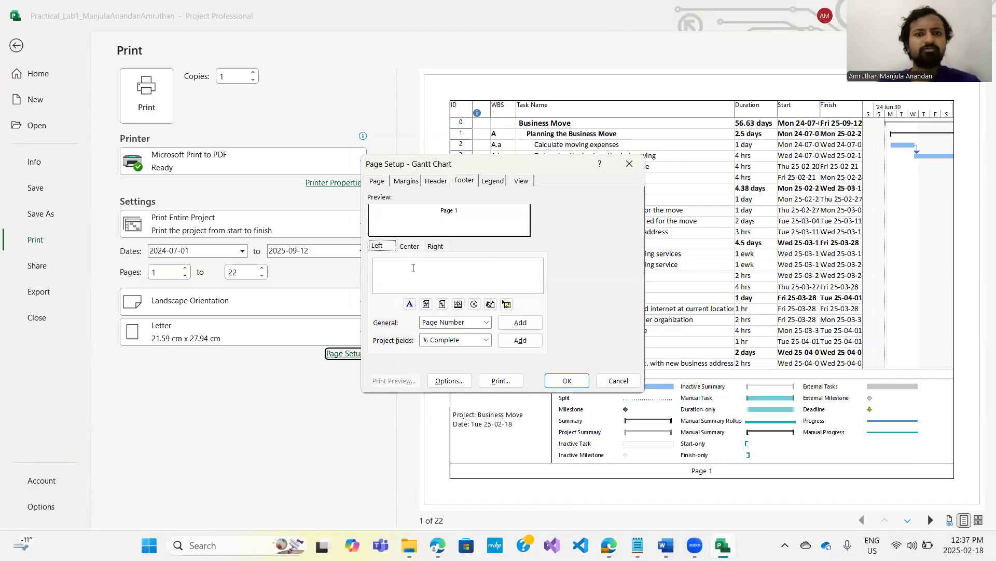
{"action": "type", "text": "Amruthan Manjula Anandan"}
{"action": "left_click", "coordinate": [571, 379]}
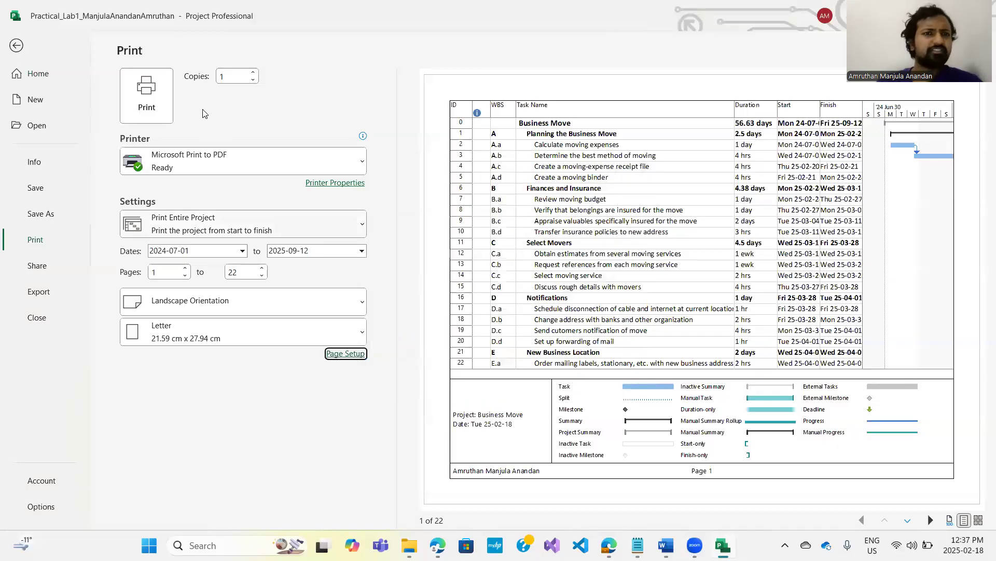
{"action": "left_click", "coordinate": [16, 46]}
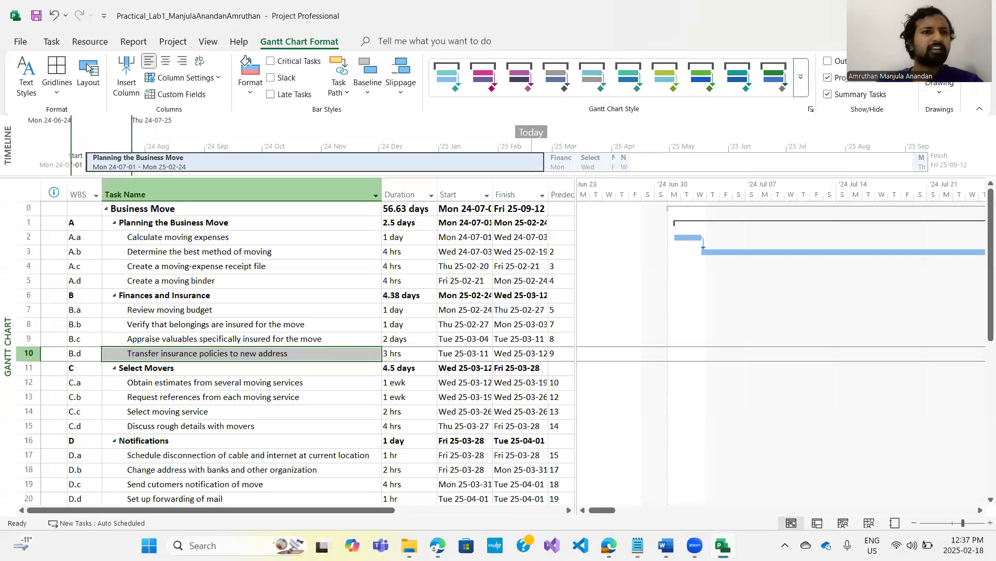
{"action": "left_click", "coordinate": [28, 192]}
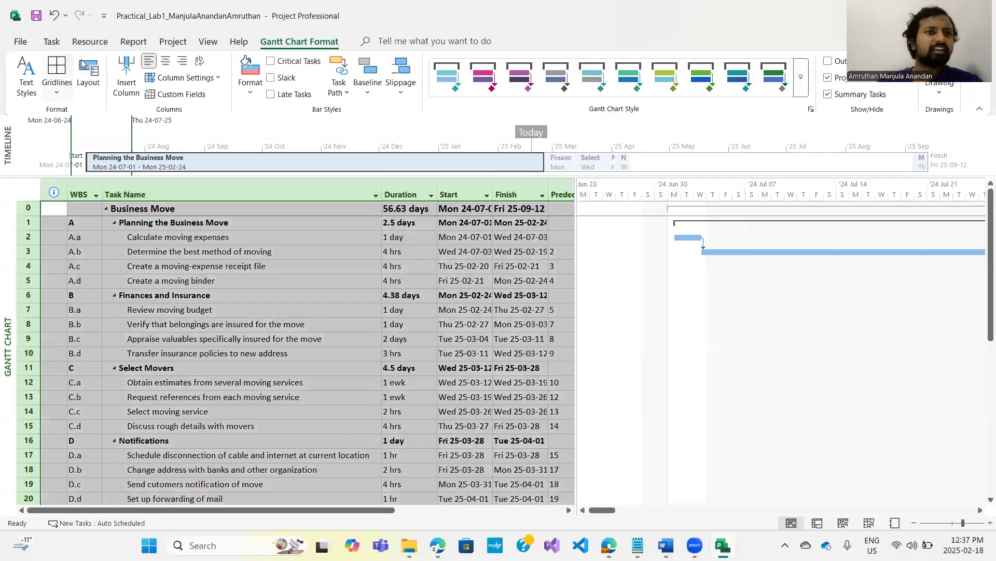
{"action": "left_click", "coordinate": [52, 41]}
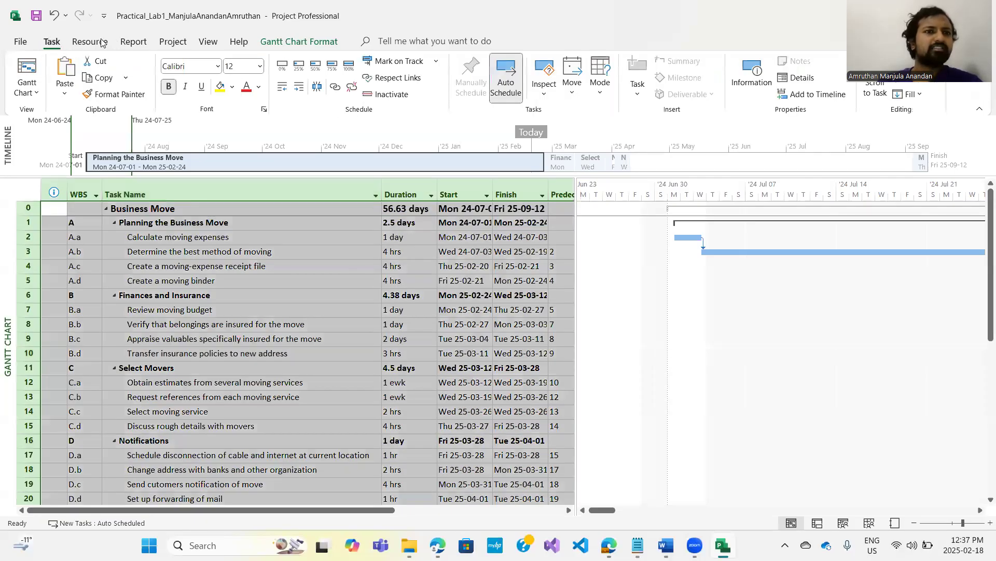
{"action": "left_click", "coordinate": [96, 43]}
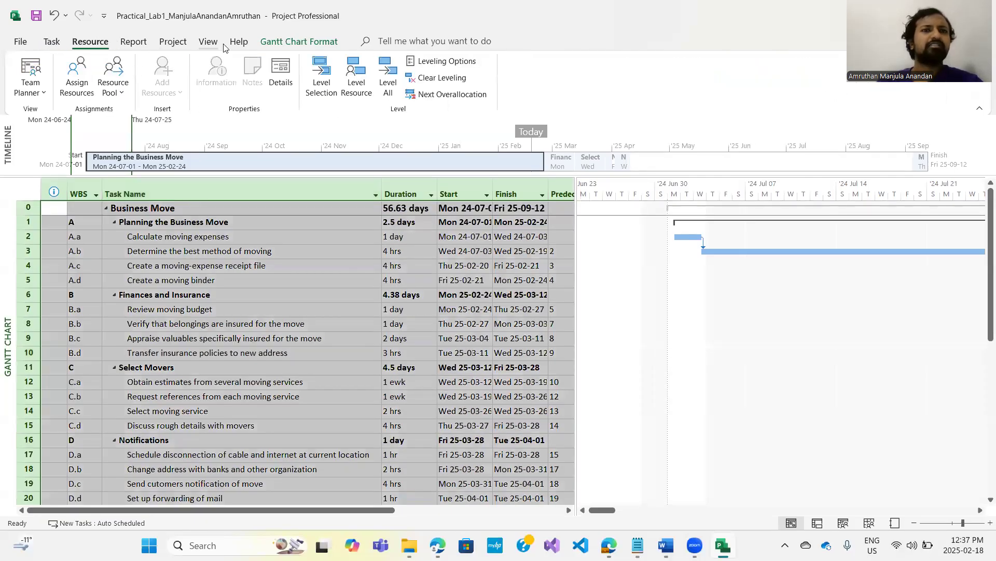
{"action": "left_click", "coordinate": [274, 42]}
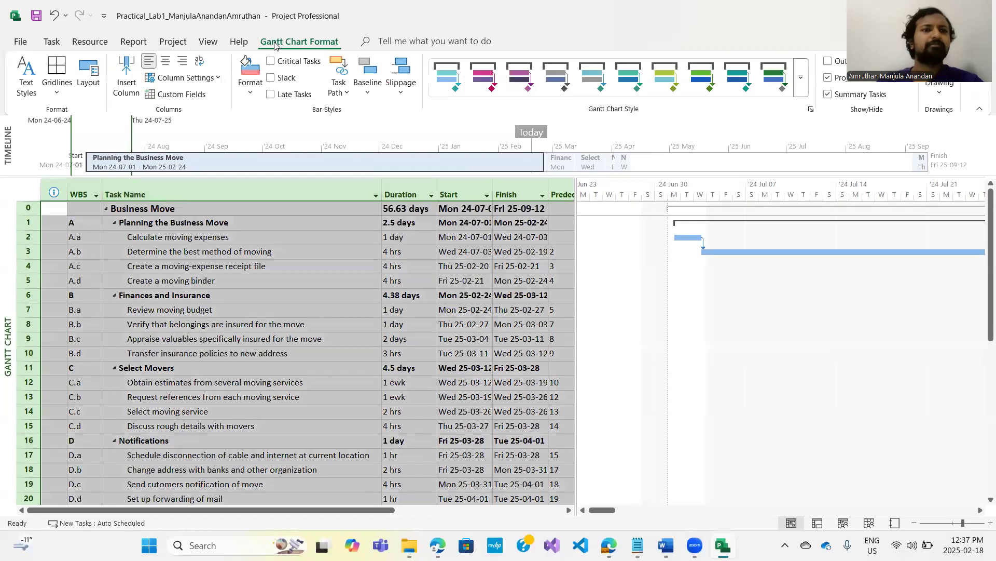
{"action": "left_click", "coordinate": [239, 42]}
{"action": "left_click", "coordinate": [206, 42]}
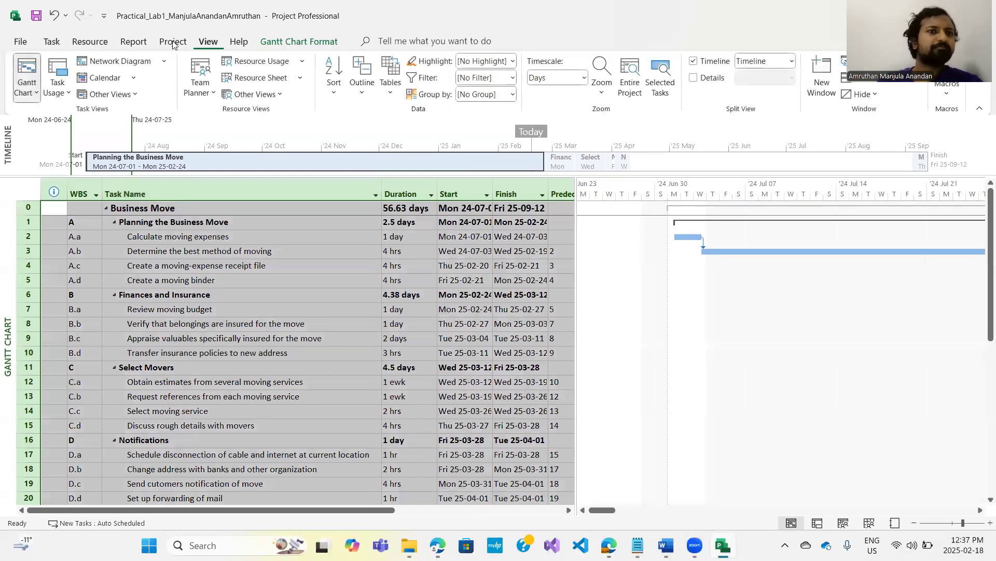
- Show the Network Diagram, enter the author's full name in the left section of its print footer and return to the diagram
{"action": "left_click", "coordinate": [142, 66]}
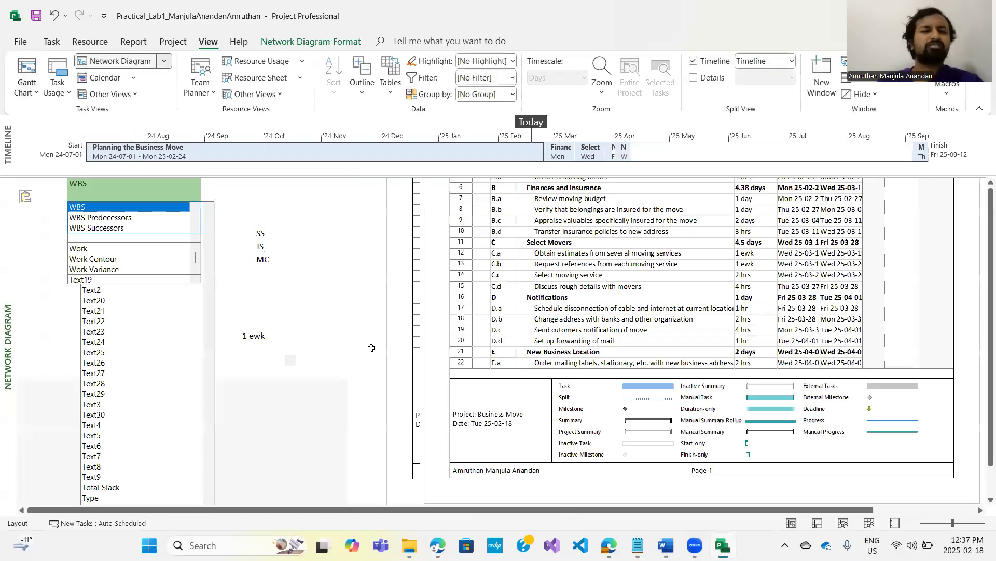
{"action": "left_click", "coordinate": [20, 44]}
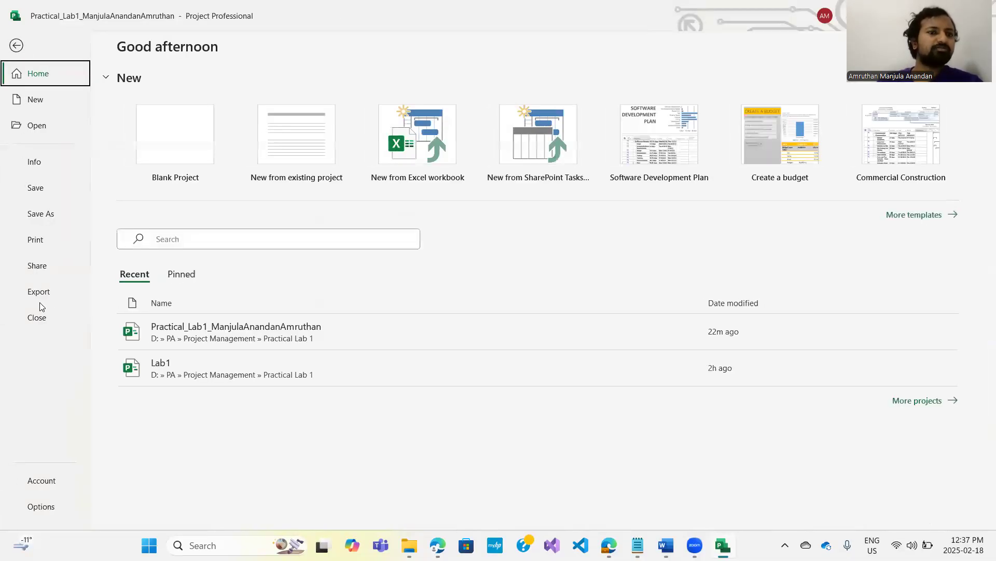
{"action": "left_click", "coordinate": [45, 239]}
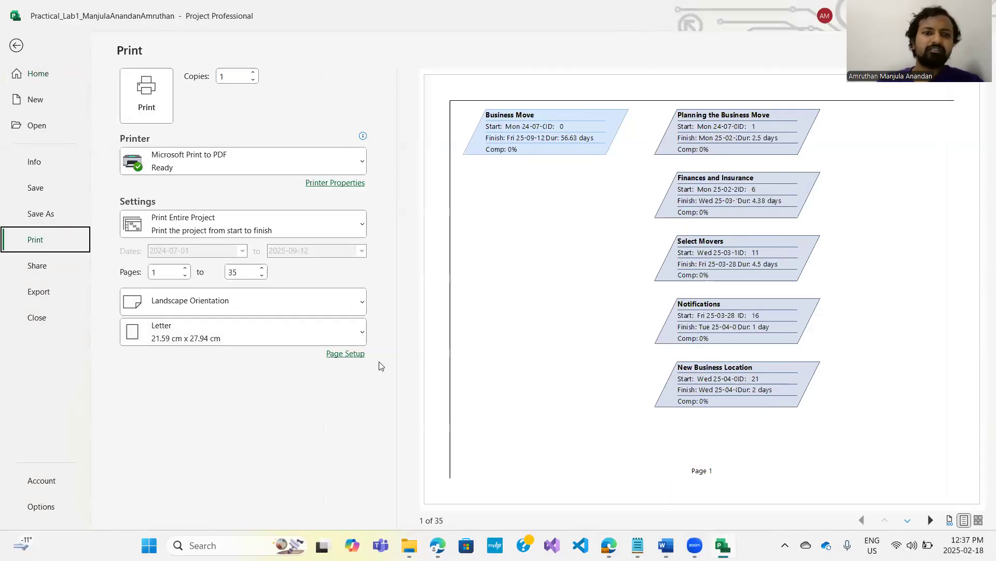
{"action": "left_click", "coordinate": [348, 356]}
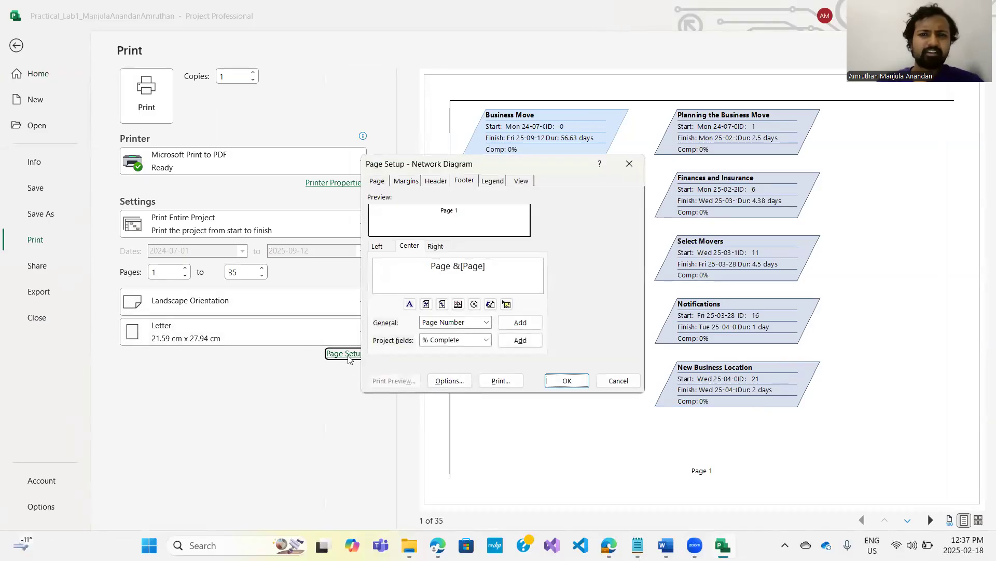
{"action": "left_click", "coordinate": [380, 248]}
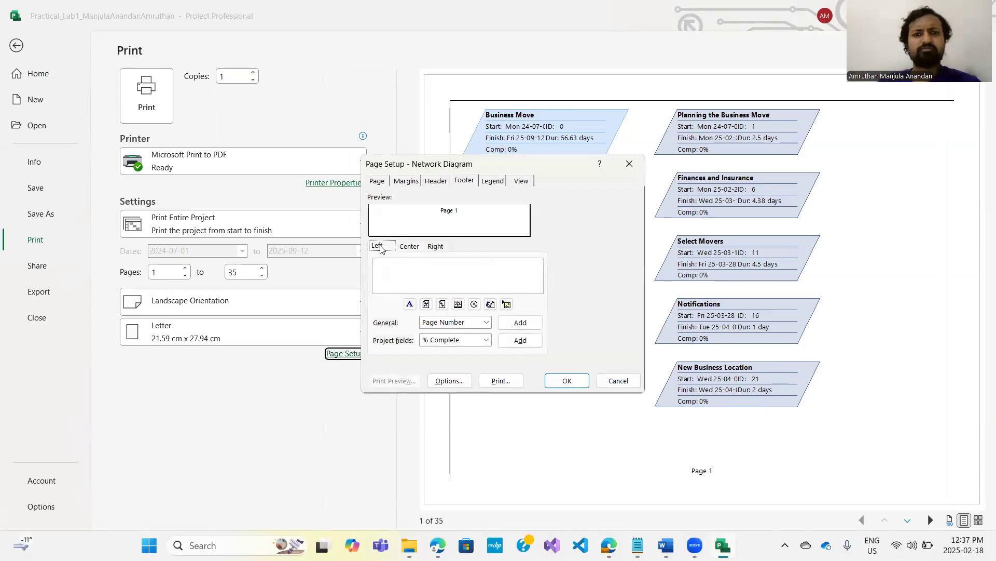
{"action": "left_click", "coordinate": [443, 270]}
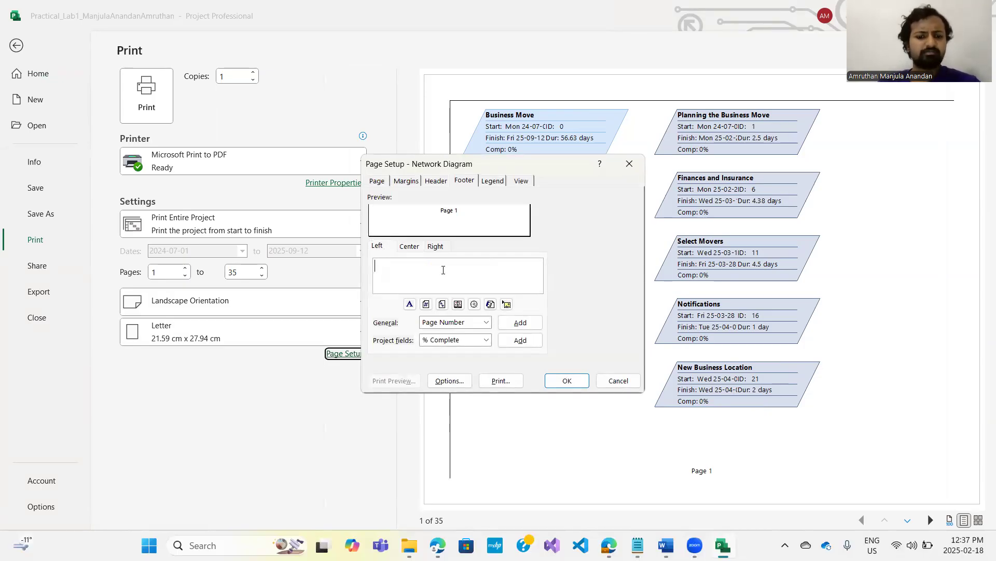
{"action": "type", "text": "Amruthan Manjula Anandan"}
{"action": "left_click", "coordinate": [567, 381]}
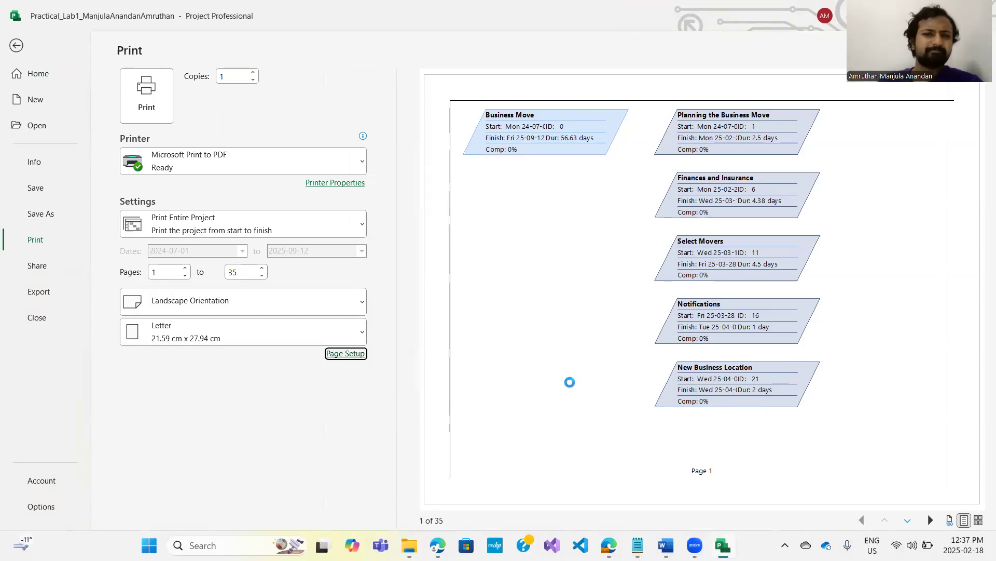
{"action": "left_click", "coordinate": [17, 47]}
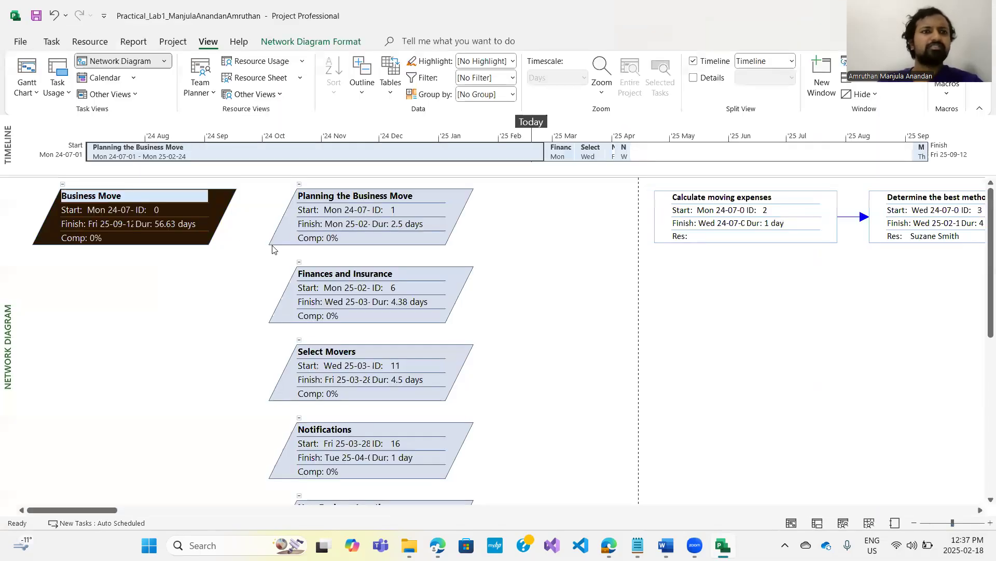
- Start exporting the project as a Microsoft Excel Workbook
{"action": "left_click", "coordinate": [20, 40]}
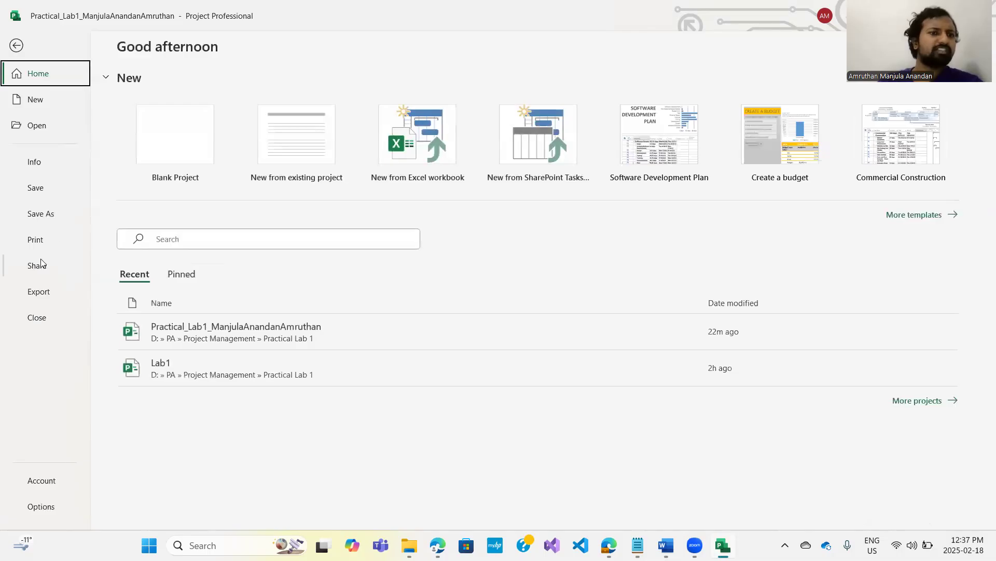
{"action": "left_click", "coordinate": [45, 292]}
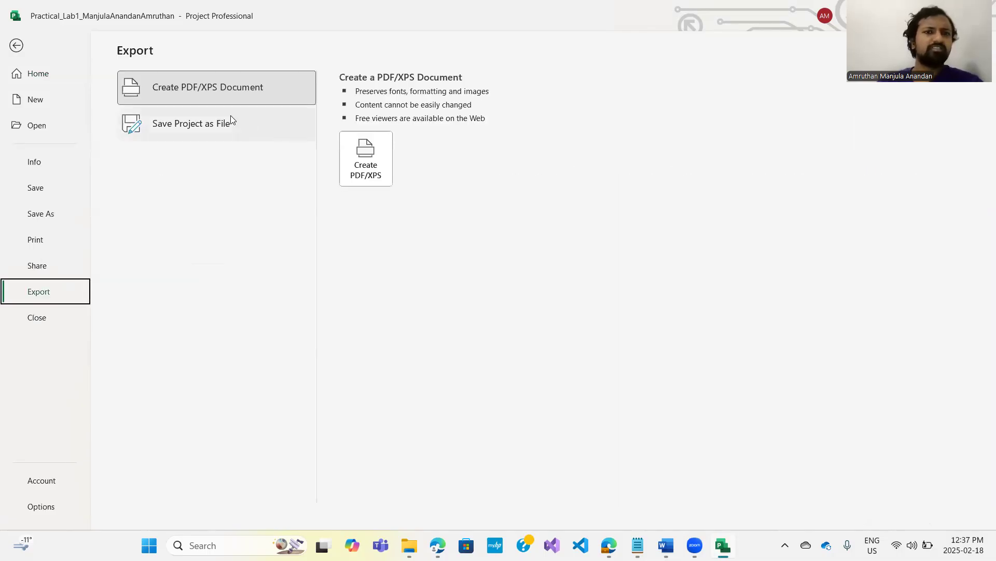
{"action": "left_click", "coordinate": [287, 115]}
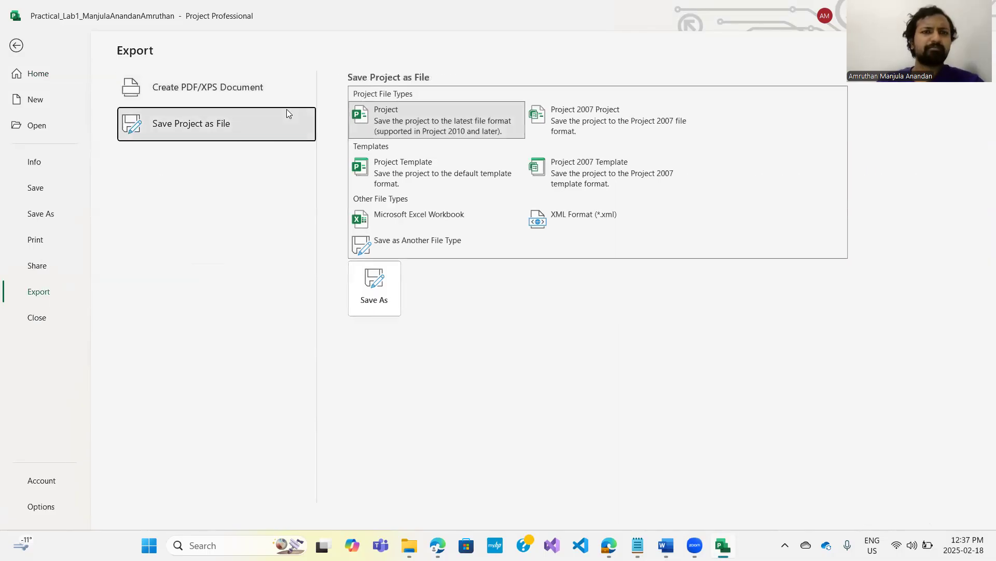
{"action": "left_click", "coordinate": [412, 217]}
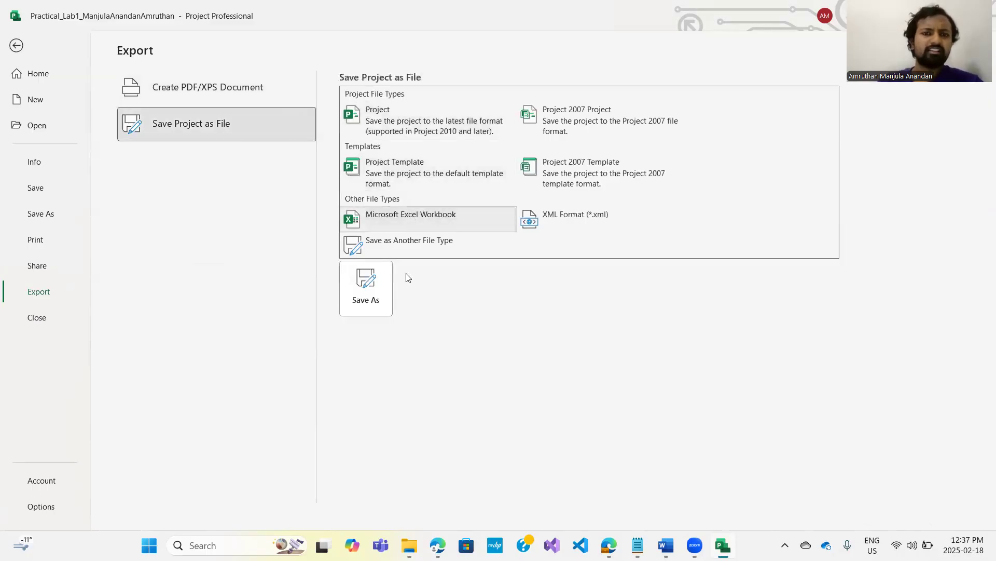
{"action": "left_click", "coordinate": [381, 303]}
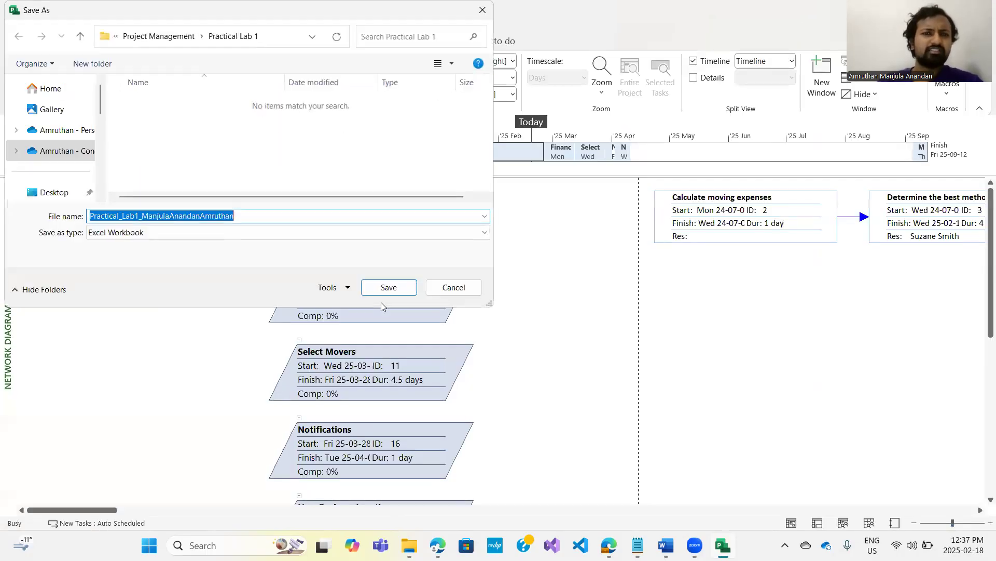
- Name the exported workbook "Lab1_Solution1_" followed by the author's name and save it in the Practical Lab 1 folder
{"action": "left_click", "coordinate": [229, 214]}
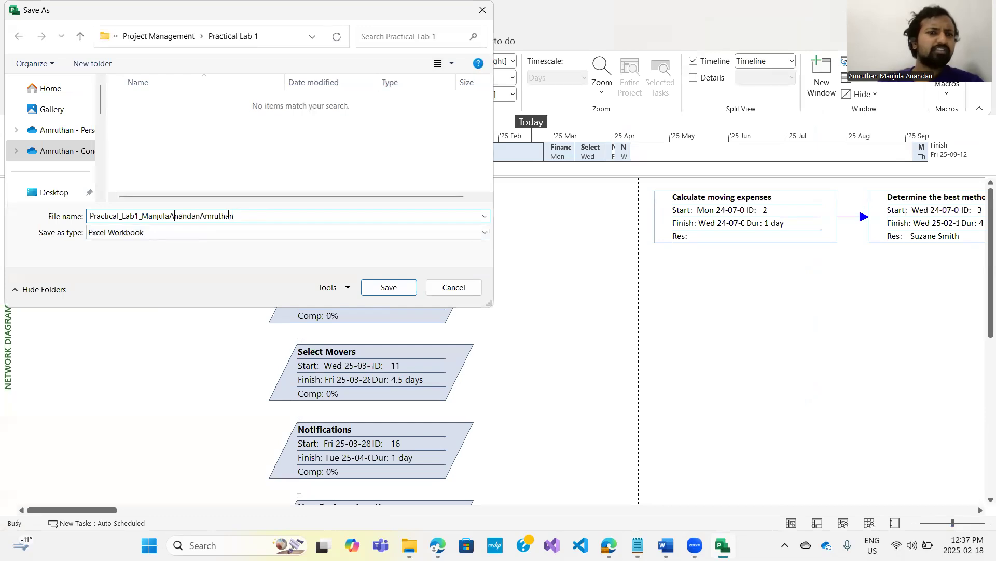
{"action": "key", "text": "shift+Left"}
{"action": "key", "text": "shift+Left"}
{"action": "key", "text": "shift+Left"}
{"action": "key", "text": "shift+Left"}
{"action": "key", "text": "shift+Left"}
{"action": "key", "text": "shift+Left"}
{"action": "key", "text": "shift+Left"}
{"action": "key", "text": "shift+Left"}
{"action": "key", "text": "shift+Left"}
{"action": "key", "text": "shift+Left"}
{"action": "key", "text": "BackSpace"}
{"action": "type", "text": "Solution1_"}
{"action": "left_click", "coordinate": [395, 289]}
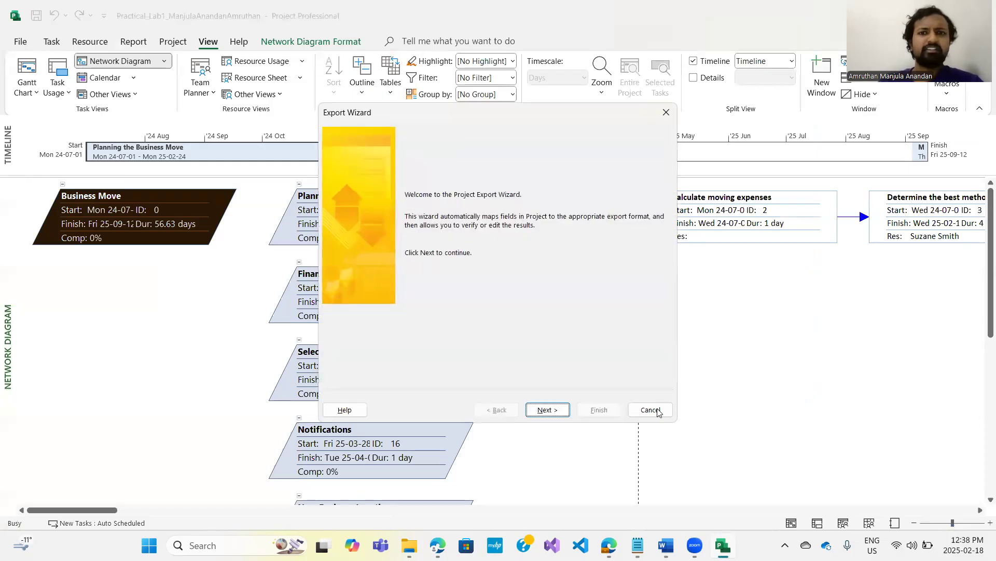
- Choose the Project Excel Template data format in the Export Wizard and finish the export
{"action": "left_click", "coordinate": [556, 412]}
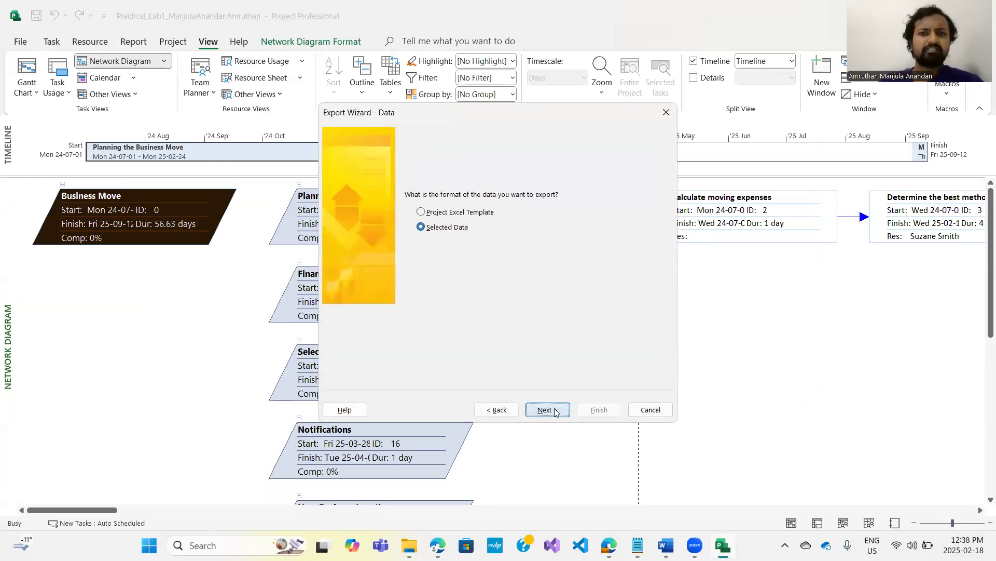
{"action": "left_click", "coordinate": [459, 212]}
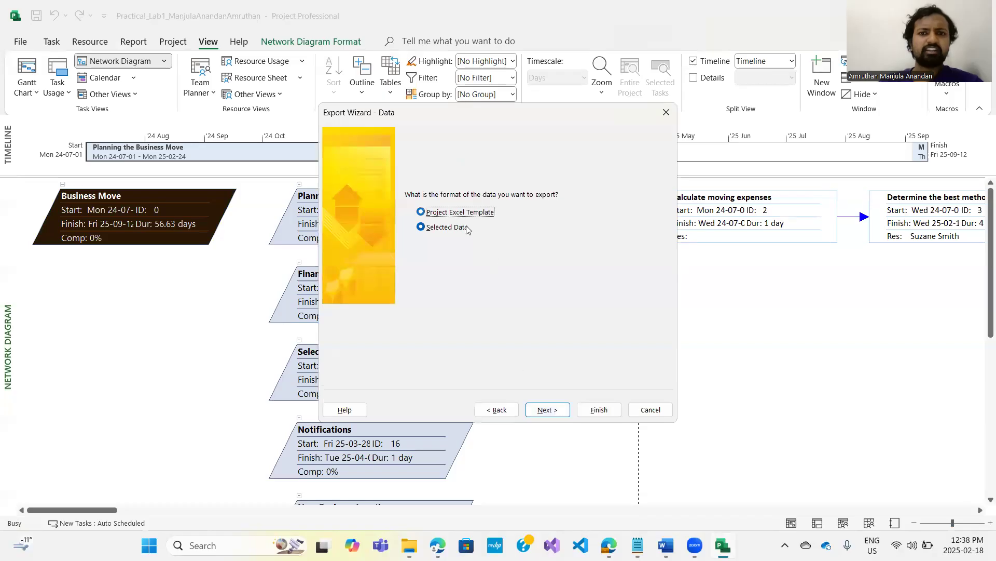
{"action": "left_click", "coordinate": [597, 409]}
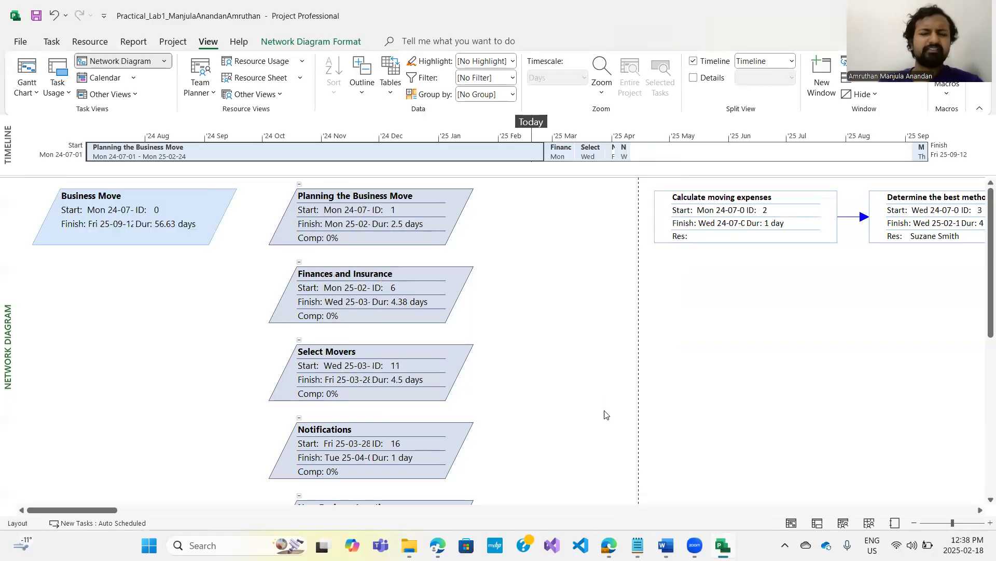
- Switch from the Network Diagram back to the Gantt Chart view
{"action": "left_click", "coordinate": [26, 43]}
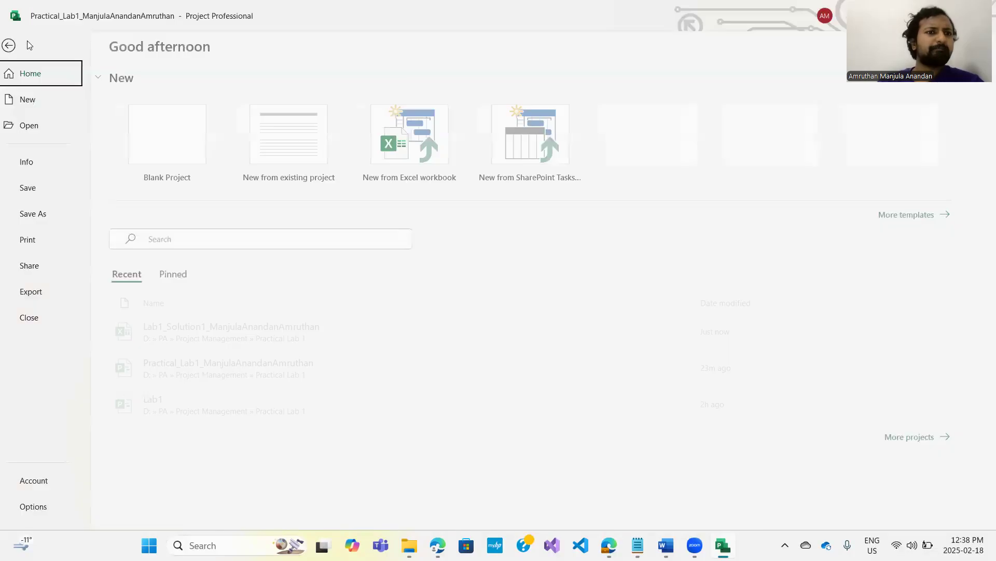
{"action": "left_click", "coordinate": [17, 45]}
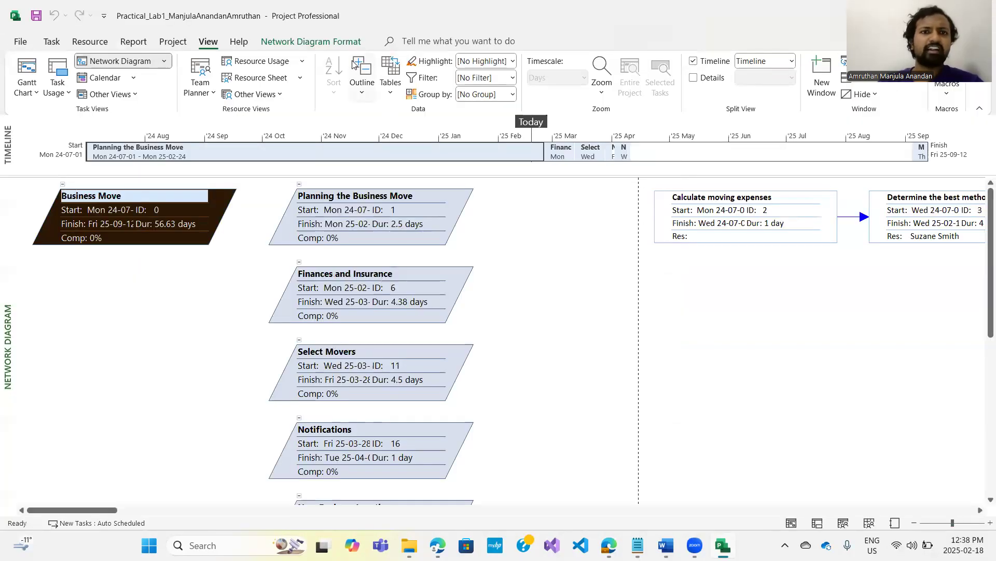
{"action": "left_click", "coordinate": [26, 88]}
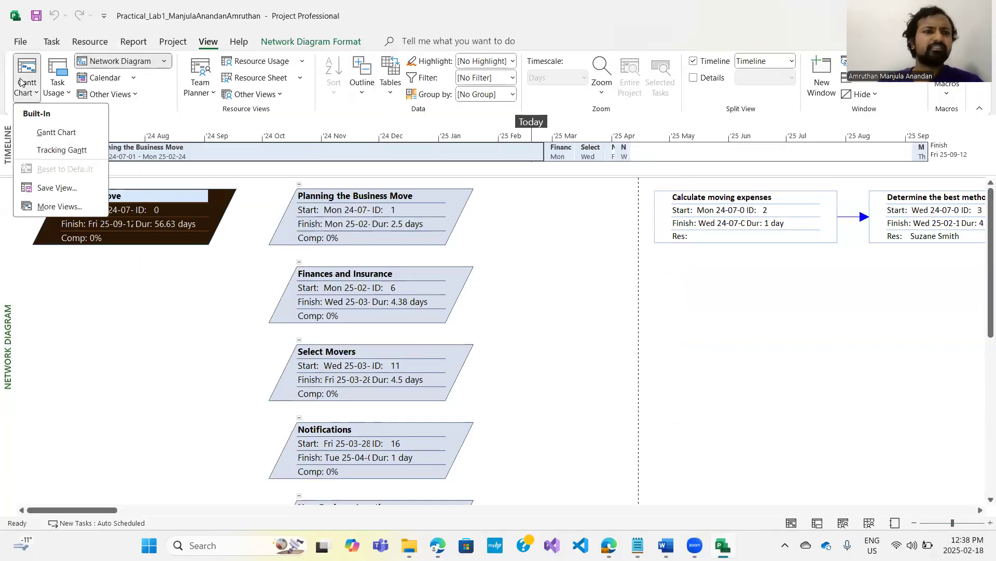
{"action": "left_click", "coordinate": [56, 133]}
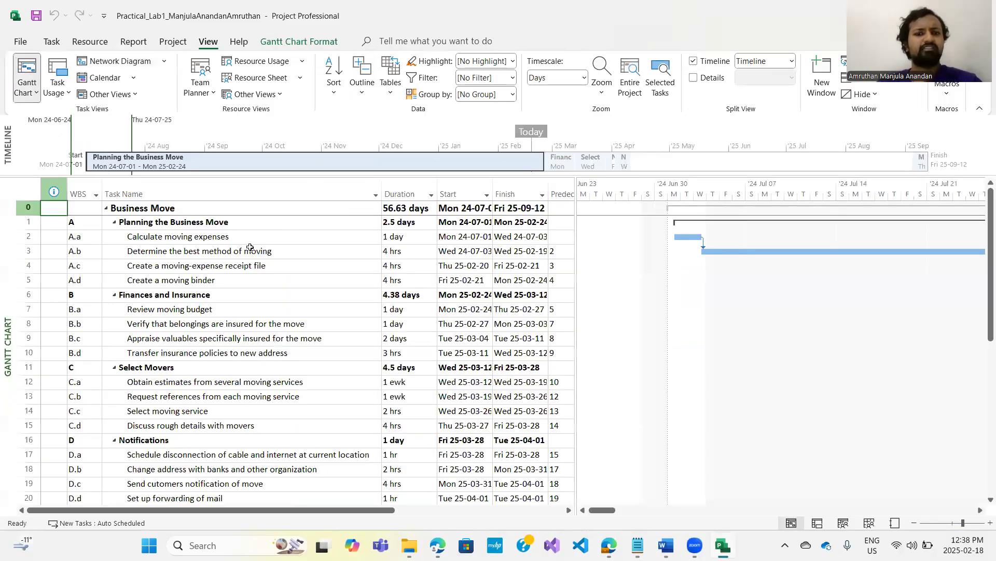
- Copy the Gantt Chart's entire task table into the Lab1_Solution2 Word document from the Practical Lab 1 folder
{"action": "left_click", "coordinate": [252, 250]}
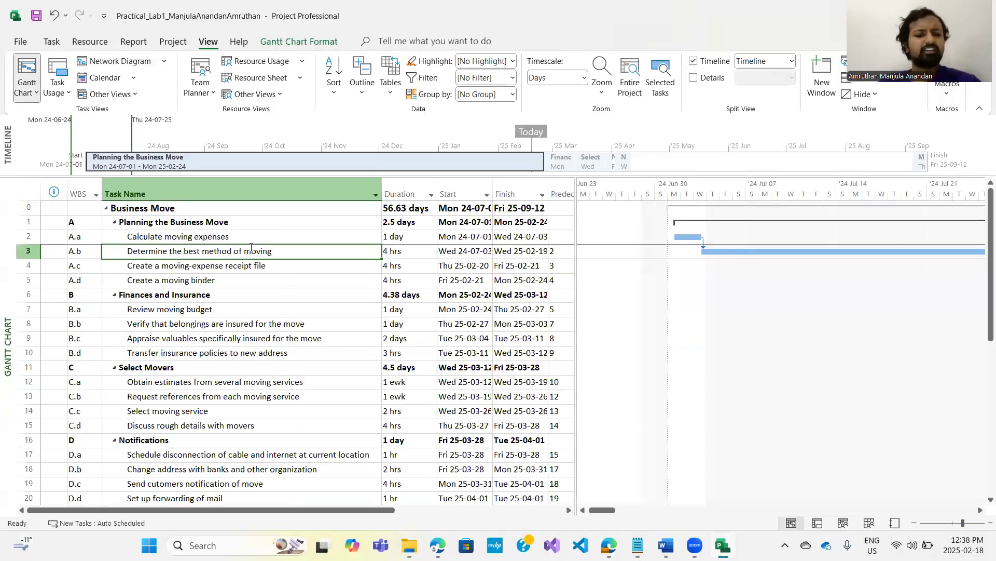
{"action": "left_click", "coordinate": [24, 189]}
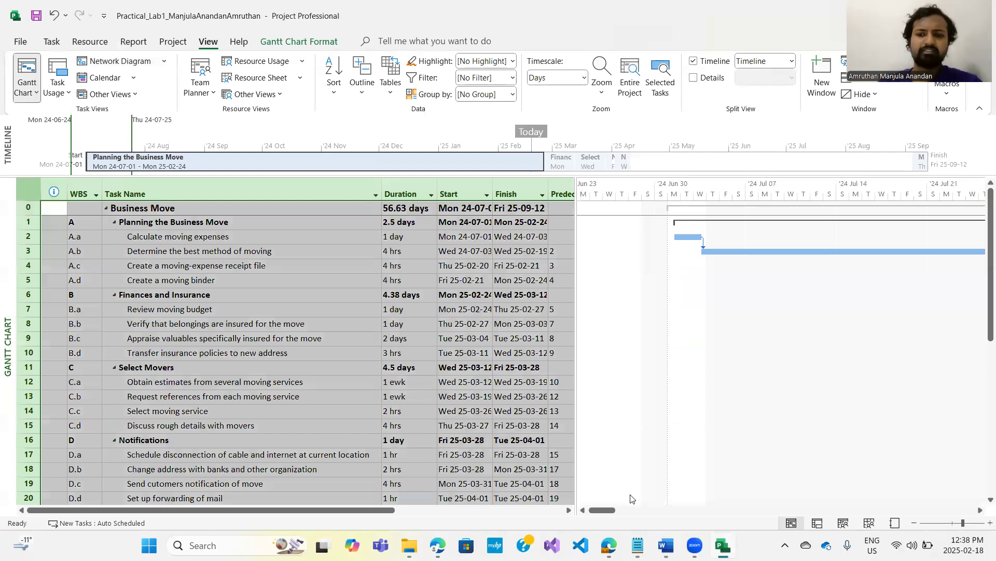
{"action": "mouse_move", "coordinate": [666, 545]}
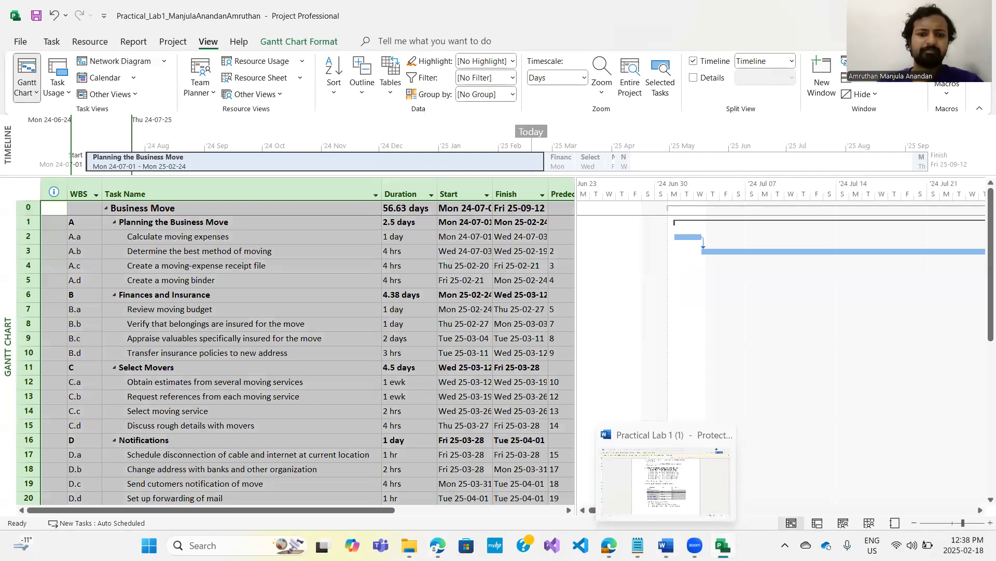
{"action": "mouse_move", "coordinate": [409, 545]}
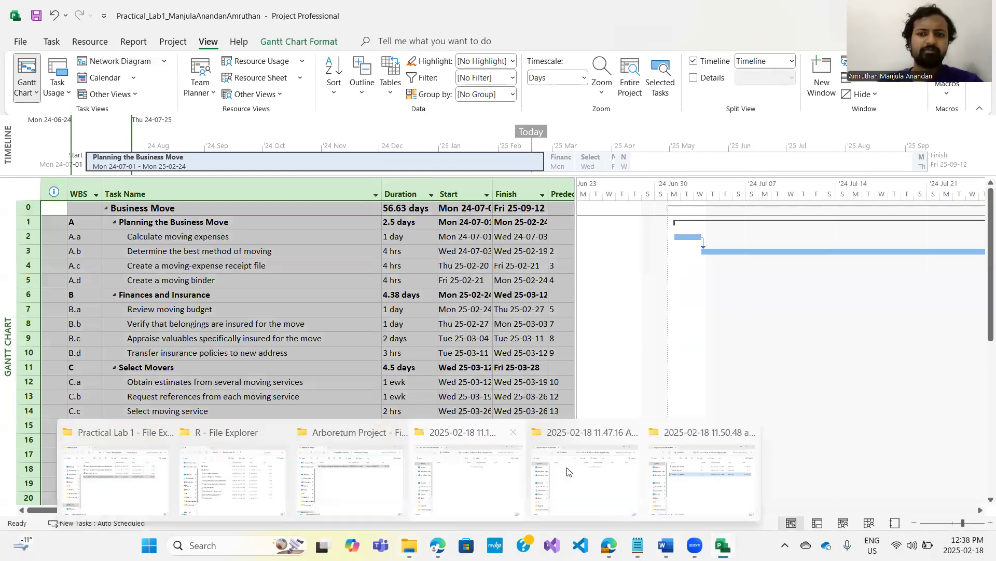
{"action": "left_click", "coordinate": [142, 470]}
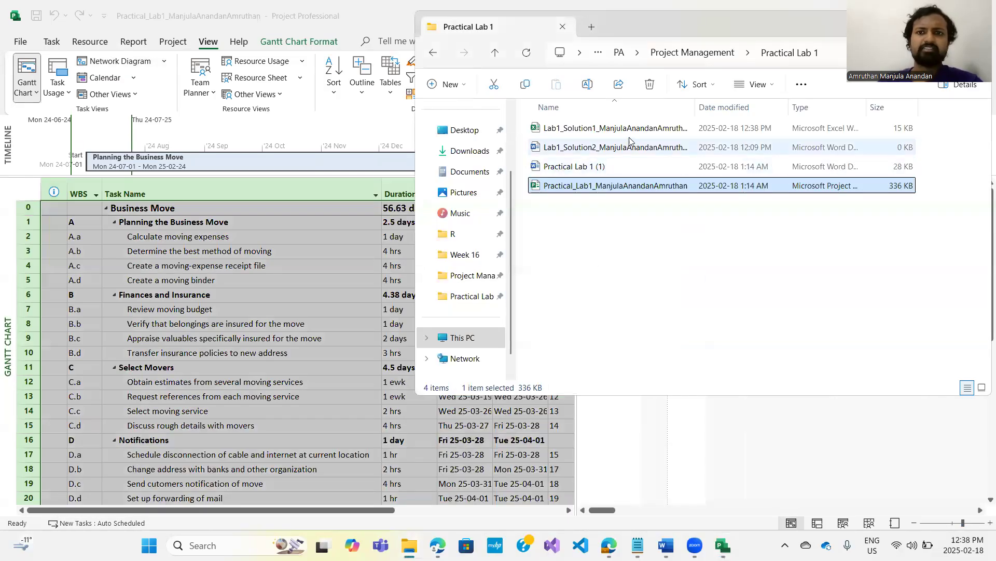
{"action": "double_click", "coordinate": [635, 149]}
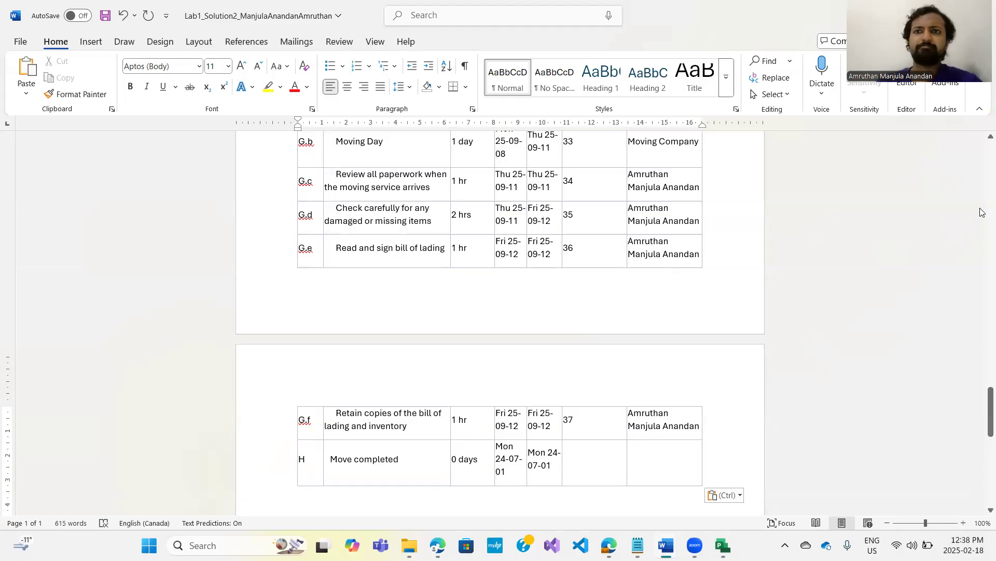
{"action": "key", "text": "alt+Tab"}
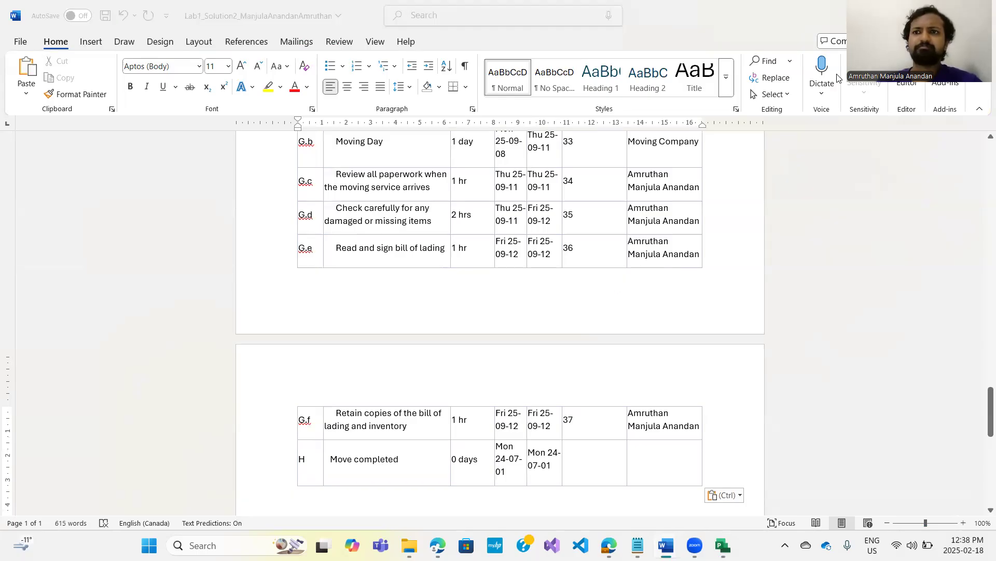